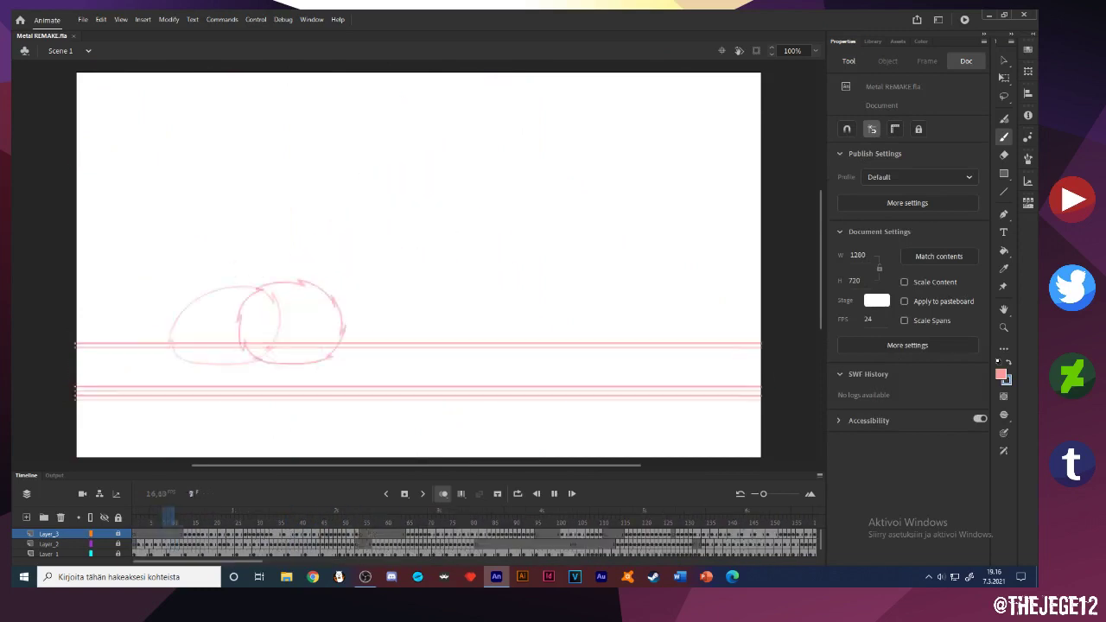
Stop the playback and go to frame 179 on Layer_1
{"action": "left_click", "coordinate": [258, 20]}
{"action": "left_click", "coordinate": [275, 97]}
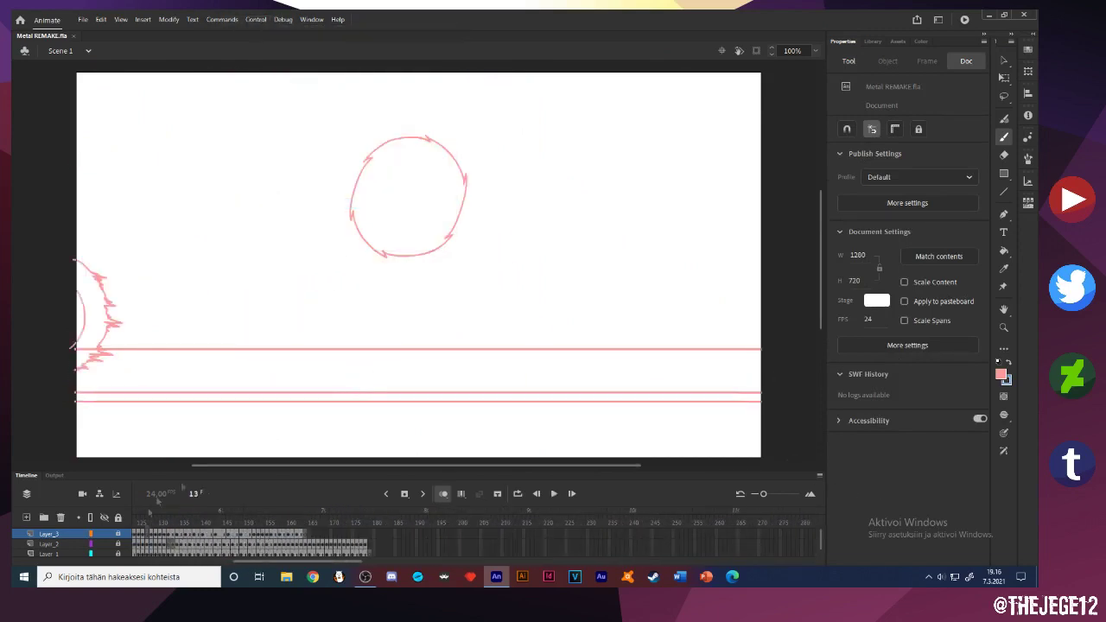
{"action": "left_click", "coordinate": [370, 553]}
{"action": "key", "text": "comma"}
{"action": "key", "text": "comma"}
{"action": "key", "text": "period"}
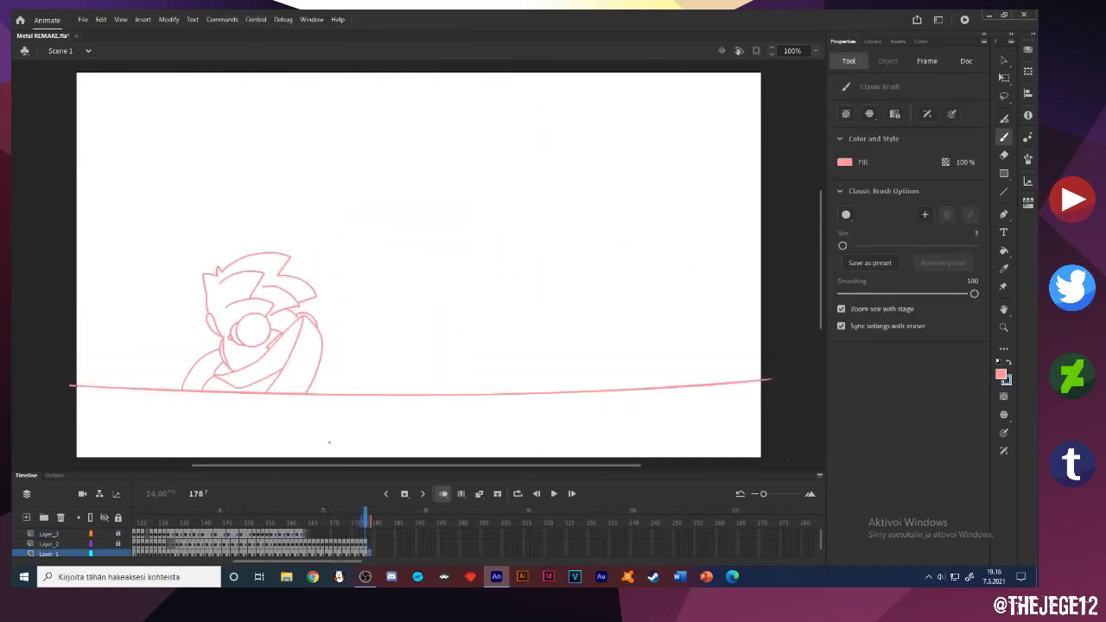
{"action": "key", "text": "period"}
Set the brush size to 4 and draw one long, slightly curved ground line across the full stage width on the rotated canvas
{"action": "left_click_drag", "start_coordinate": [691, 328], "coordinate": [698, 274]}
{"action": "left_click", "coordinate": [978, 234]}
{"action": "type", "text": "4"}
{"action": "key", "text": "Return"}
{"action": "mouse_move", "coordinate": [329, 204]}
{"action": "left_mouse_down"}
{"action": "mouse_move", "coordinate": [320, 223]}
{"action": "mouse_move", "coordinate": [343, 449]}
{"action": "mouse_move", "coordinate": [353, 452]}
{"action": "left_mouse_up"}
{"action": "left_click", "coordinate": [816, 51]}
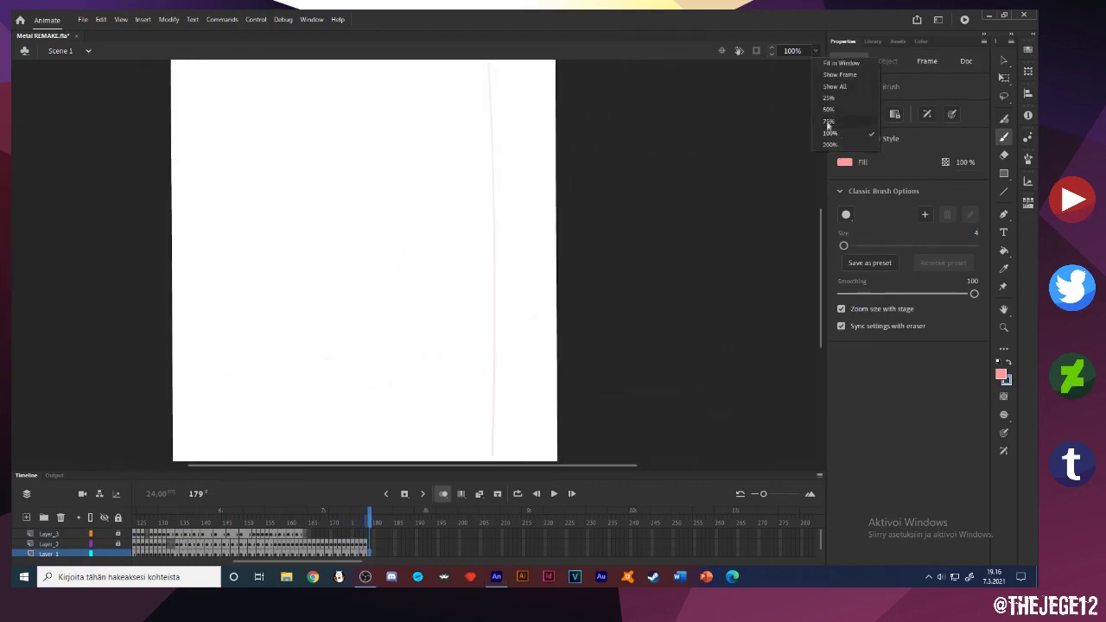
{"action": "left_click", "coordinate": [833, 86]}
{"action": "left_click", "coordinate": [815, 51]}
{"action": "left_click", "coordinate": [832, 109]}
{"action": "scroll", "coordinate": [448, 223], "scroll_direction": "up", "scroll_amount": 5}
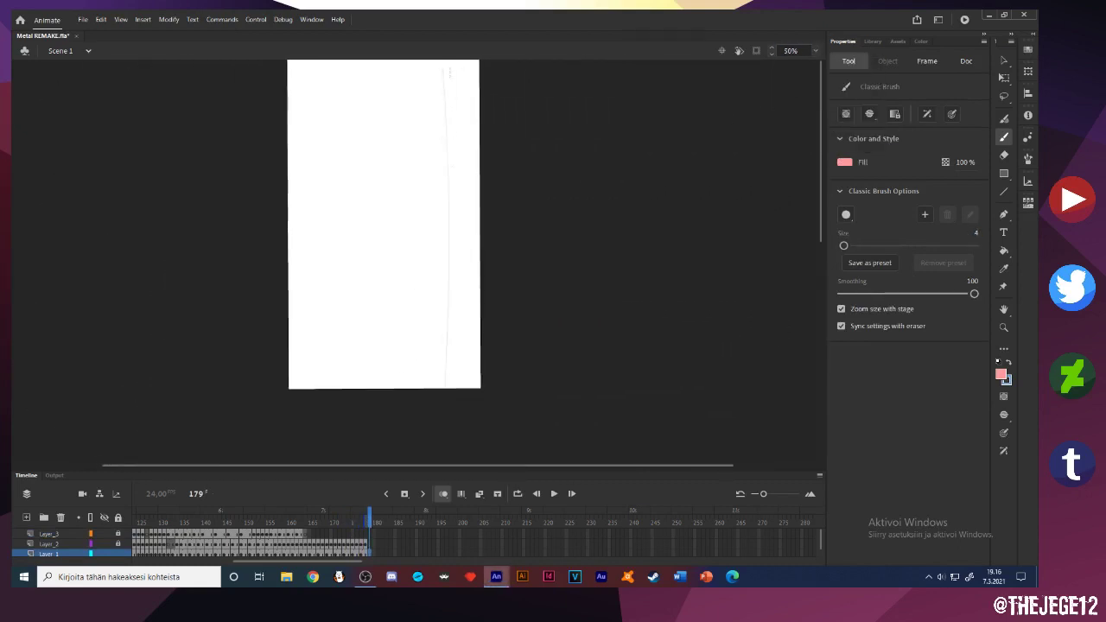
{"action": "left_click_drag", "start_coordinate": [449, 65], "coordinate": [460, 414]}
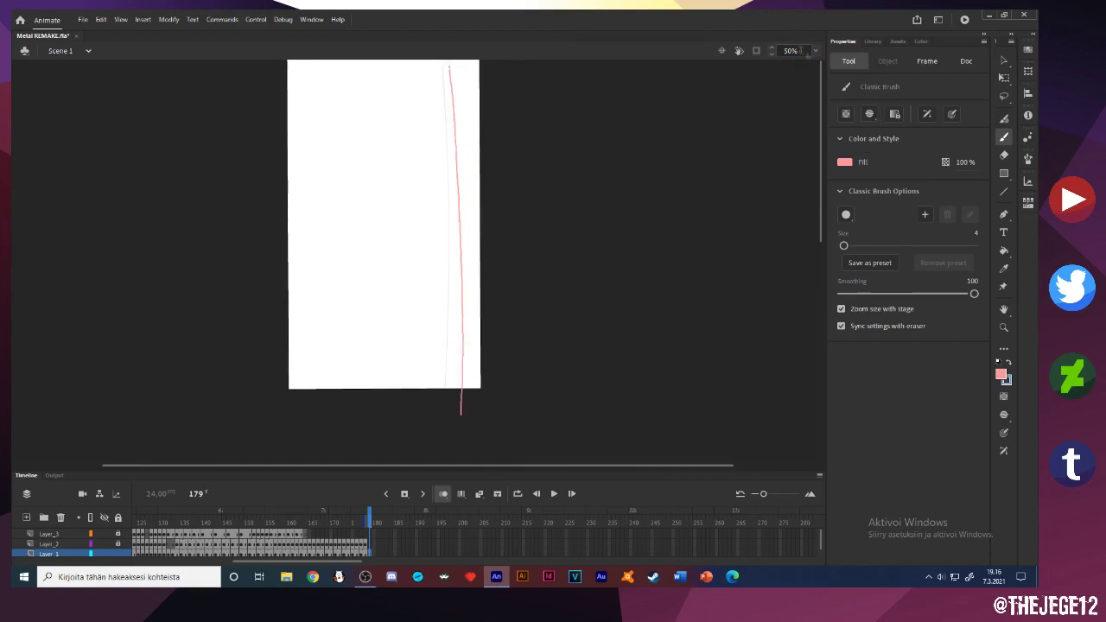
Fit the stage in the window and reposition and tilt the ground line with Free Transform to follow the previous frame's line
{"action": "left_click", "coordinate": [816, 51]}
{"action": "left_click", "coordinate": [834, 64]}
{"action": "key", "text": "q"}
{"action": "left_click", "coordinate": [227, 430]}
{"action": "left_click_drag", "start_coordinate": [746, 411], "coordinate": [746, 428]}
{"action": "left_click_drag", "start_coordinate": [522, 424], "coordinate": [560, 394]}
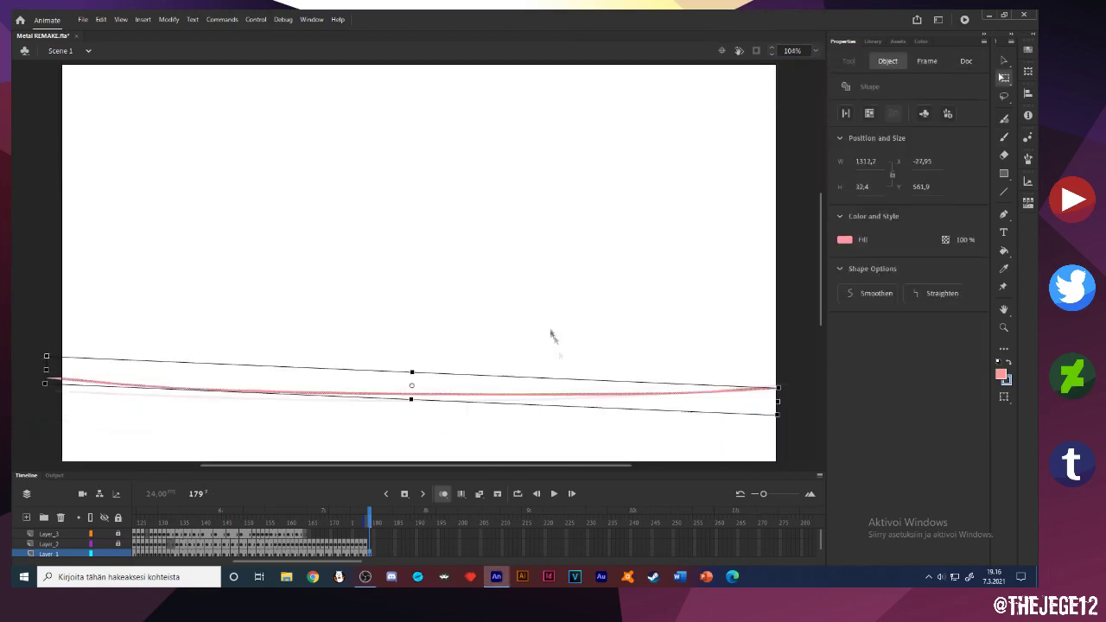
{"action": "left_click", "coordinate": [528, 427]}
{"action": "left_click", "coordinate": [624, 393]}
Trim the ground line's overhang beyond the stage's left edge and adjust its ends to just span the stage
{"action": "left_click_drag", "start_coordinate": [41, 385], "coordinate": [41, 381]}
{"action": "mouse_move", "coordinate": [182, 387]}
{"action": "left_mouse_down"}
{"action": "mouse_move", "coordinate": [178, 399]}
{"action": "mouse_move", "coordinate": [195, 385]}
{"action": "left_mouse_up"}
{"action": "left_click_drag", "start_coordinate": [76, 356], "coordinate": [40, 411]}
{"action": "key", "text": "Delete"}
{"action": "left_click", "coordinate": [657, 404]}
{"action": "left_click_drag", "start_coordinate": [775, 385], "coordinate": [787, 384]}
{"action": "left_click_drag", "start_coordinate": [60, 387], "coordinate": [79, 393]}
Insert a keyframe at frame 180 and move its ground line lower on the stage
{"action": "key", "text": "F6"}
{"action": "key", "text": "Down"}
{"action": "key", "text": "Down"}
{"action": "key", "text": "Down"}
{"action": "key", "text": "Down"}
{"action": "key", "text": "Down"}
{"action": "key", "text": "Down"}
{"action": "key", "text": "Down"}
{"action": "key", "text": "Down"}
{"action": "key", "text": "Down"}
{"action": "key", "text": "Down"}
{"action": "key", "text": "Down"}
{"action": "key", "text": "Down"}
{"action": "key", "text": "Down"}
{"action": "key", "text": "Down"}
{"action": "key", "text": "Down"}
{"action": "key", "text": "Down"}
{"action": "key", "text": "Down"}
{"action": "key", "text": "Down"}
{"action": "key", "text": "Down"}
{"action": "key", "text": "Down"}
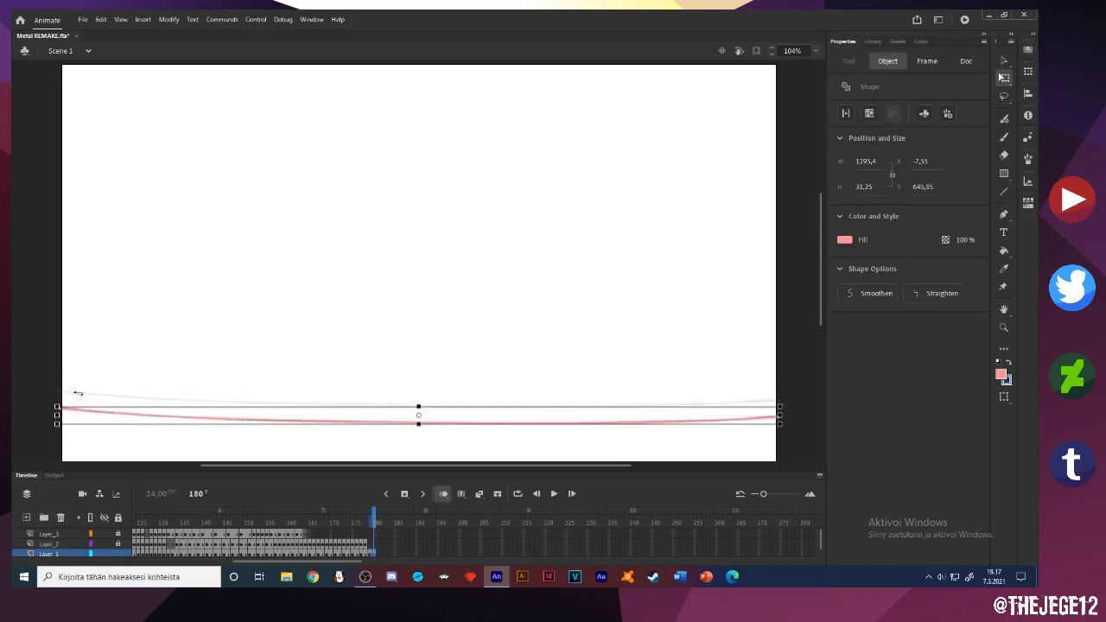
{"action": "key", "text": "Up"}
{"action": "key", "text": "Up"}
{"action": "key", "text": "Up"}
{"action": "key", "text": "Up"}
{"action": "key", "text": "Up"}
{"action": "key", "text": "Up"}
{"action": "left_click_drag", "start_coordinate": [419, 414], "coordinate": [419, 412]}
Insert a keyframe at frame 181 and nudge its ground line slightly further down
{"action": "key", "text": "F6"}
{"action": "key", "text": "Down"}
{"action": "key", "text": "Down"}
{"action": "key", "text": "Down"}
{"action": "key", "text": "Down"}
{"action": "left_click", "coordinate": [407, 435]}
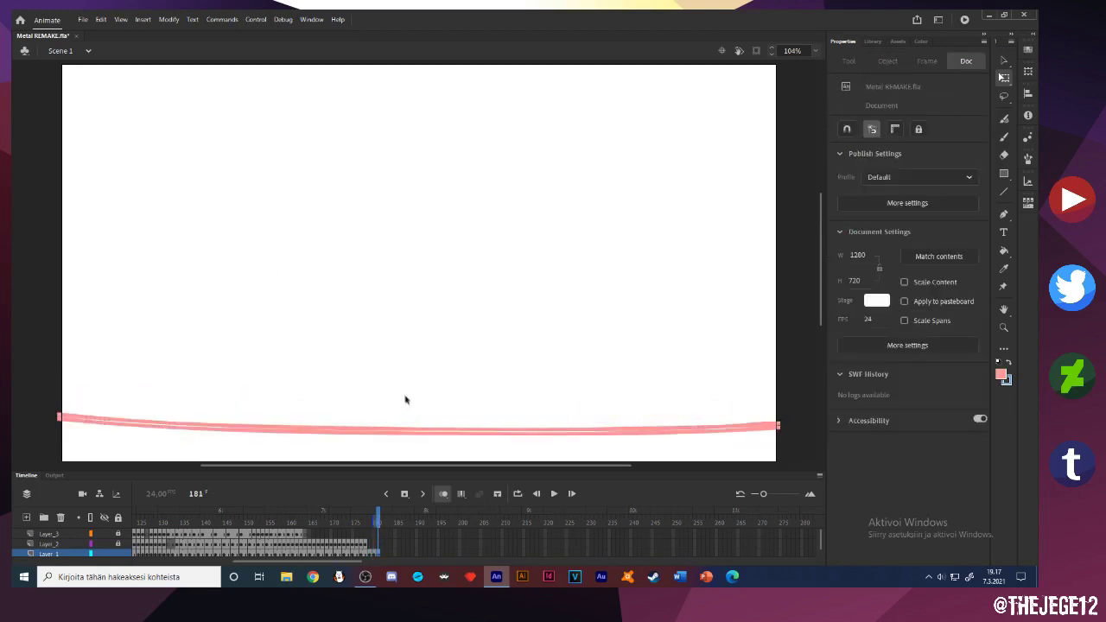
Fill the hollow gap inside frame 181's ground line and move the line lower toward the stage's bottom edge
{"action": "key", "text": "k"}
{"action": "key", "text": "b"}
{"action": "key", "text": "k"}
{"action": "key", "text": "b"}
{"action": "key", "text": "v"}
{"action": "left_click", "coordinate": [372, 431]}
{"action": "key", "text": "shift+Down"}
{"action": "key", "text": "shift+Down"}
{"action": "left_click", "coordinate": [398, 378]}
Check the ground line across the last frames and add a blank keyframe at frame 182
{"action": "key", "text": "b"}
{"action": "key", "text": "comma"}
{"action": "key", "text": "comma"}
{"action": "key", "text": "comma"}
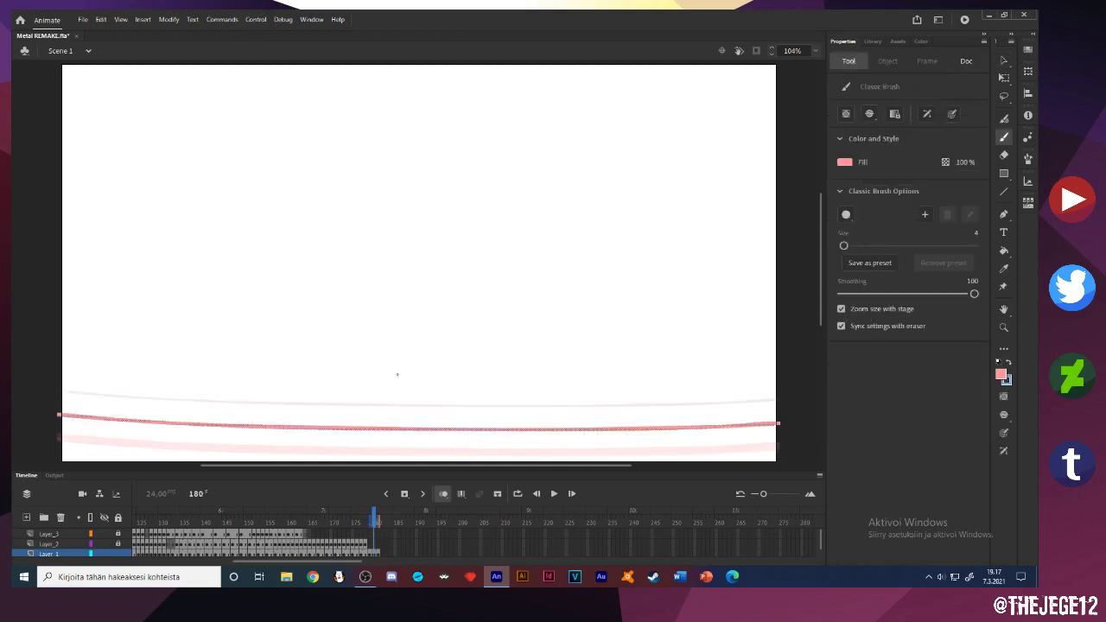
{"action": "key", "text": "period"}
{"action": "key", "text": "period"}
{"action": "right_click", "coordinate": [687, 245]}
{"action": "left_click", "coordinate": [867, 434]}
{"action": "key", "text": "period"}
{"action": "key", "text": "F7"}
Paste a copy of frame 179's ground line in place and shift the copy up above the original
{"action": "key", "text": "comma"}
{"action": "key", "text": "comma"}
{"action": "key", "text": "v"}
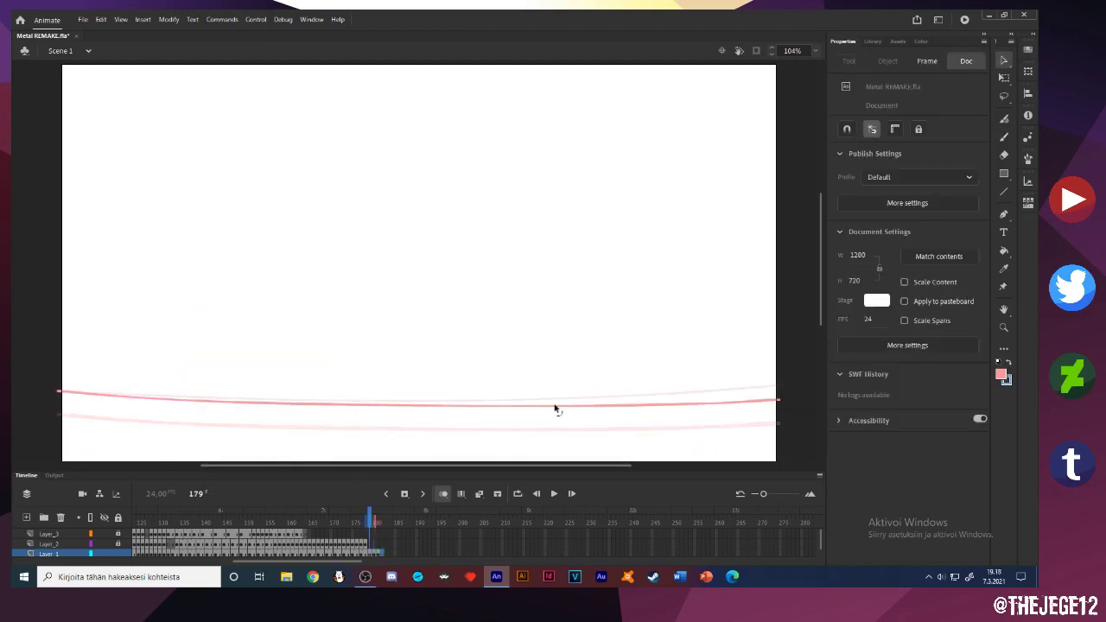
{"action": "left_click", "coordinate": [556, 405]}
{"action": "key", "text": "ctrl+c"}
{"action": "key", "text": "ctrl+shift+v"}
{"action": "key", "text": "shift+Up"}
{"action": "key", "text": "shift+Up"}
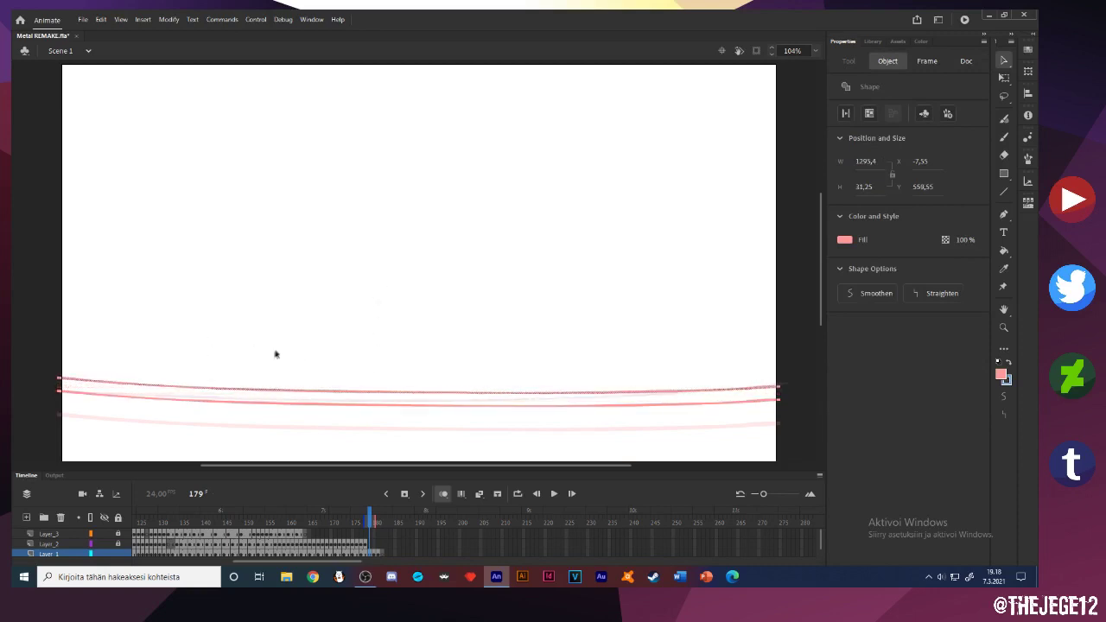
Rotate the copied line on frame 179 by a half turn so it arches upward
{"action": "key", "text": "q"}
{"action": "left_click_drag", "start_coordinate": [52, 380], "coordinate": [783, 393]}
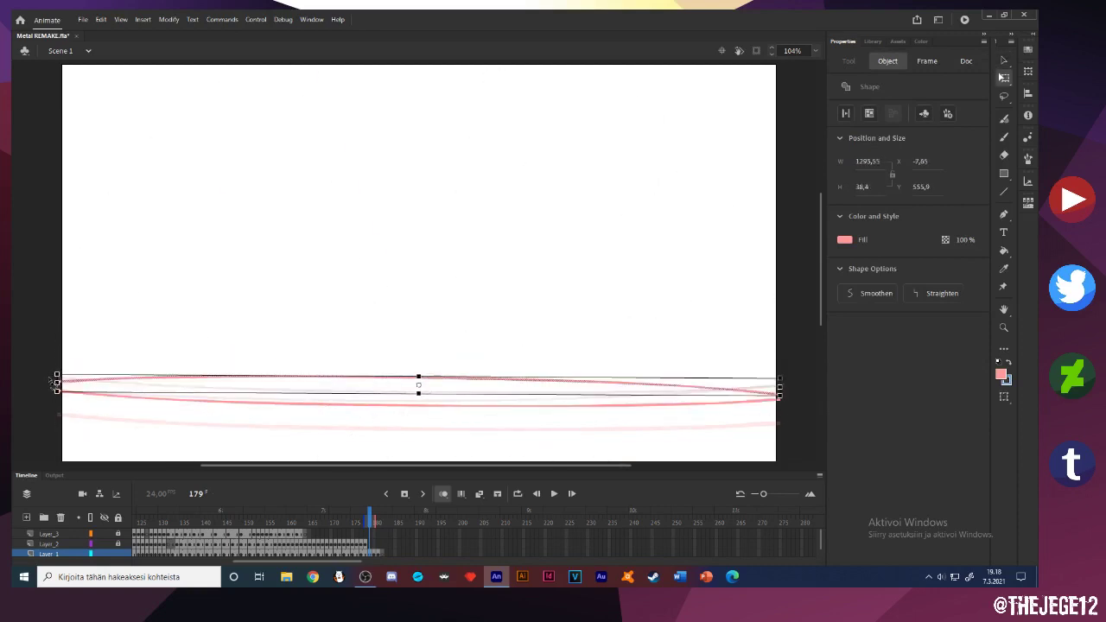
{"action": "left_click", "coordinate": [735, 315]}
On frame 180, draw a long line above the ground line and an arc from the stage's left edge that joins it
{"action": "key", "text": "period"}
{"action": "left_click", "coordinate": [818, 51]}
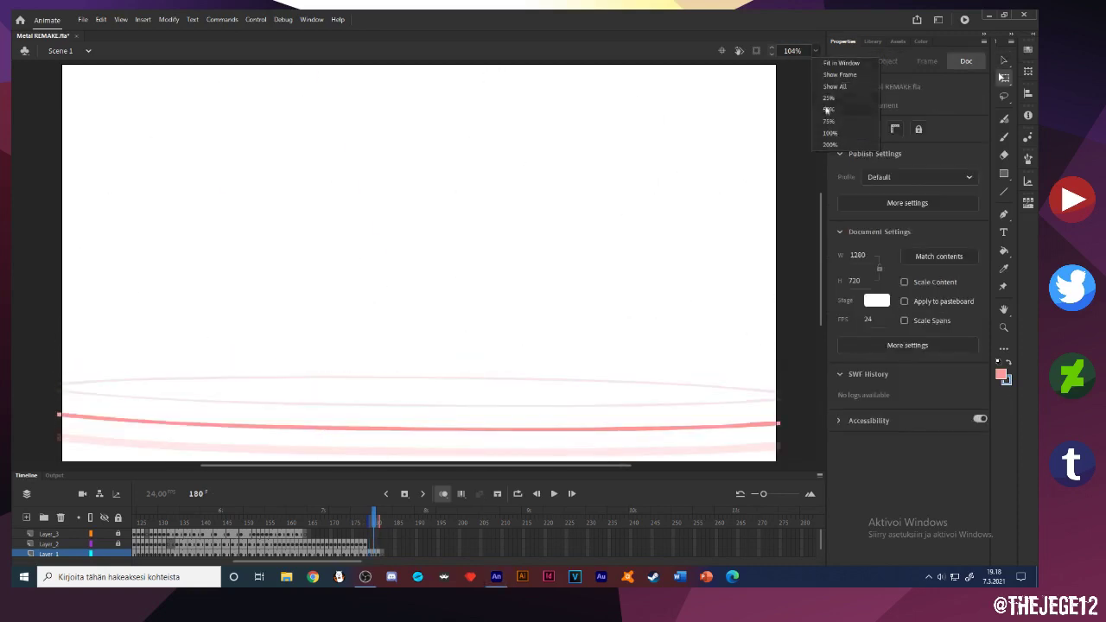
{"action": "left_click", "coordinate": [825, 112]}
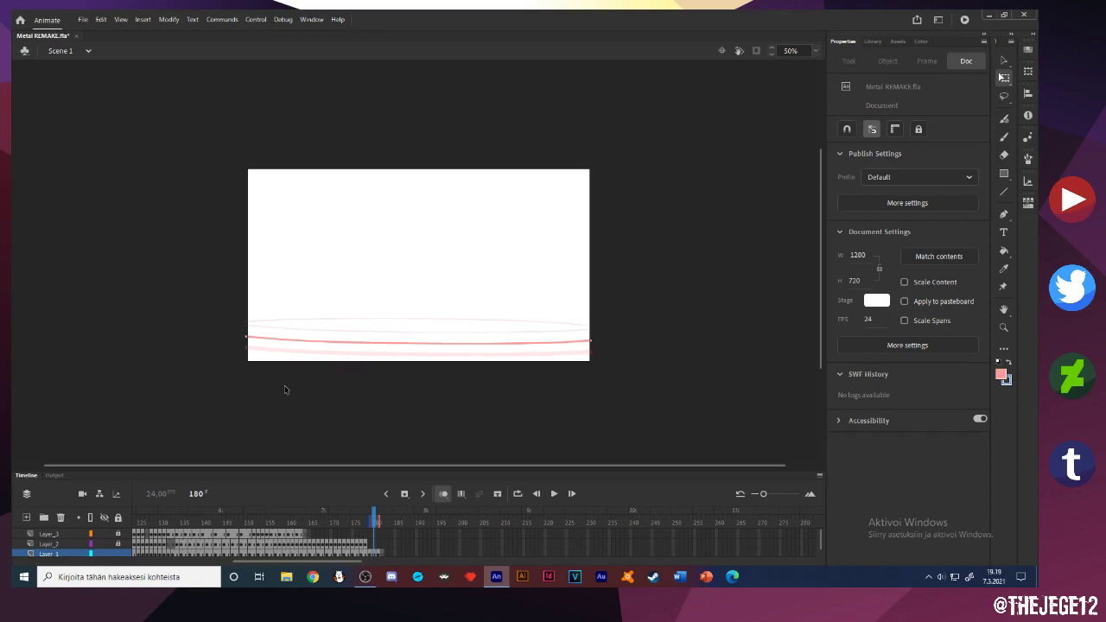
{"action": "key", "text": "shift+space"}
{"action": "left_click_drag", "start_coordinate": [287, 286], "coordinate": [404, 171]}
{"action": "key", "text": "b"}
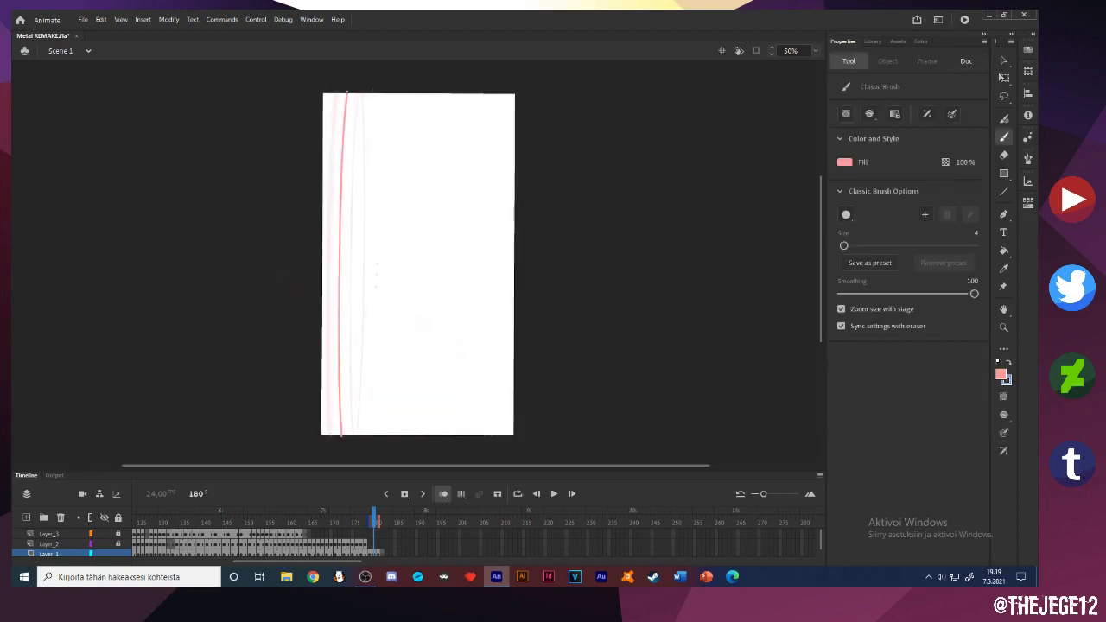
{"action": "left_click_drag", "start_coordinate": [364, 121], "coordinate": [366, 439]}
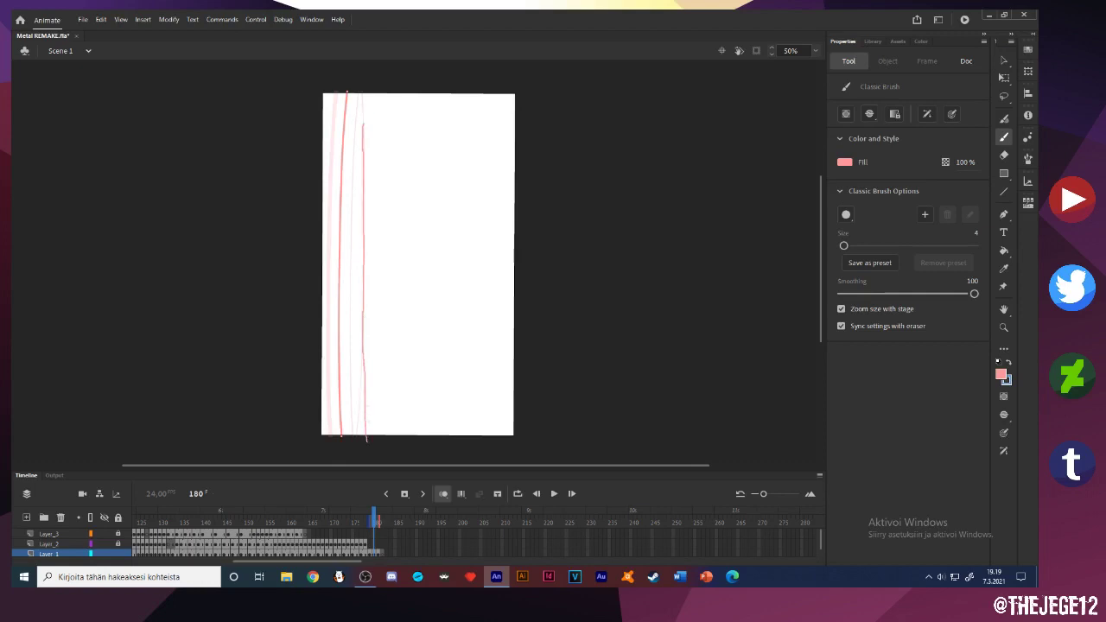
{"action": "key", "text": "ctrl+z"}
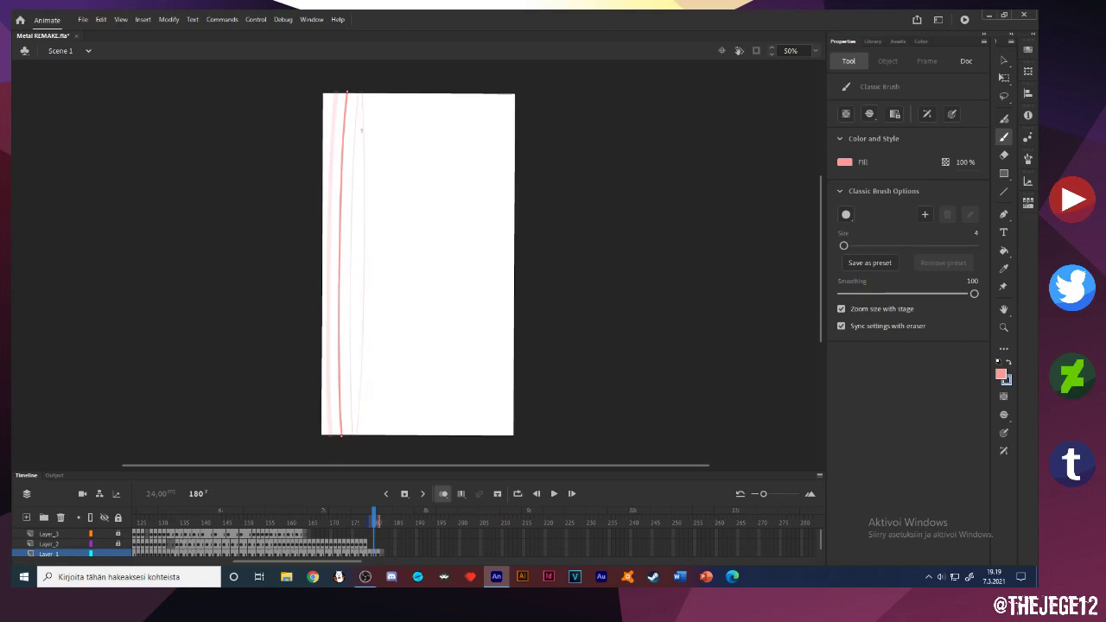
{"action": "left_click_drag", "start_coordinate": [364, 159], "coordinate": [360, 441]}
{"action": "left_click_drag", "start_coordinate": [371, 90], "coordinate": [362, 337]}
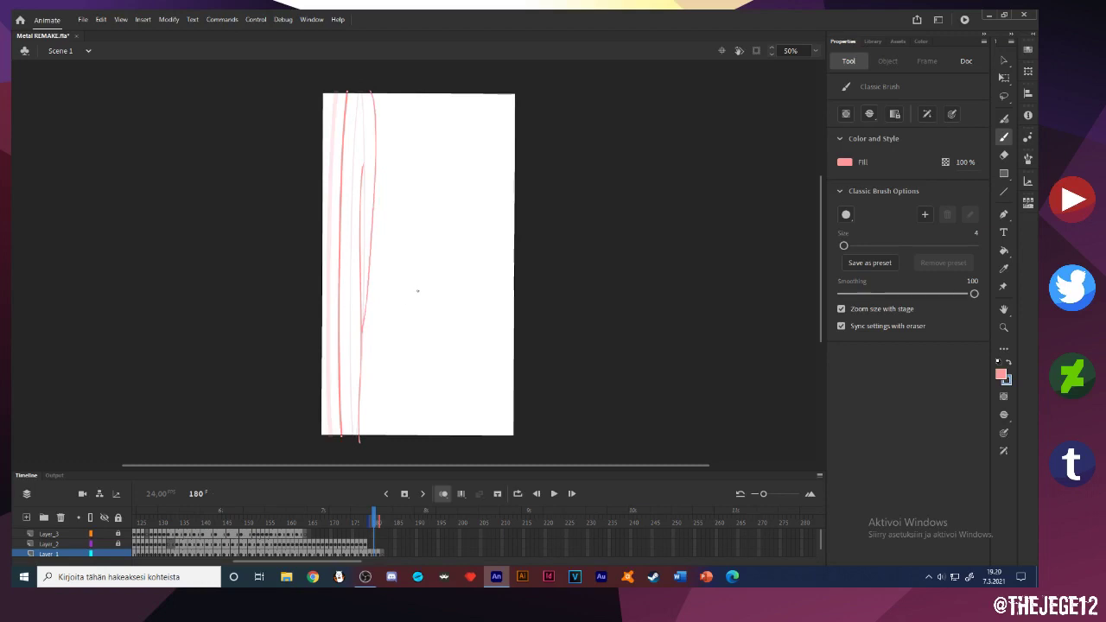
On frame 181, set the brush size to 5 and draw a long line, a larger outer arc and a smaller inner arc
{"action": "key", "text": "period"}
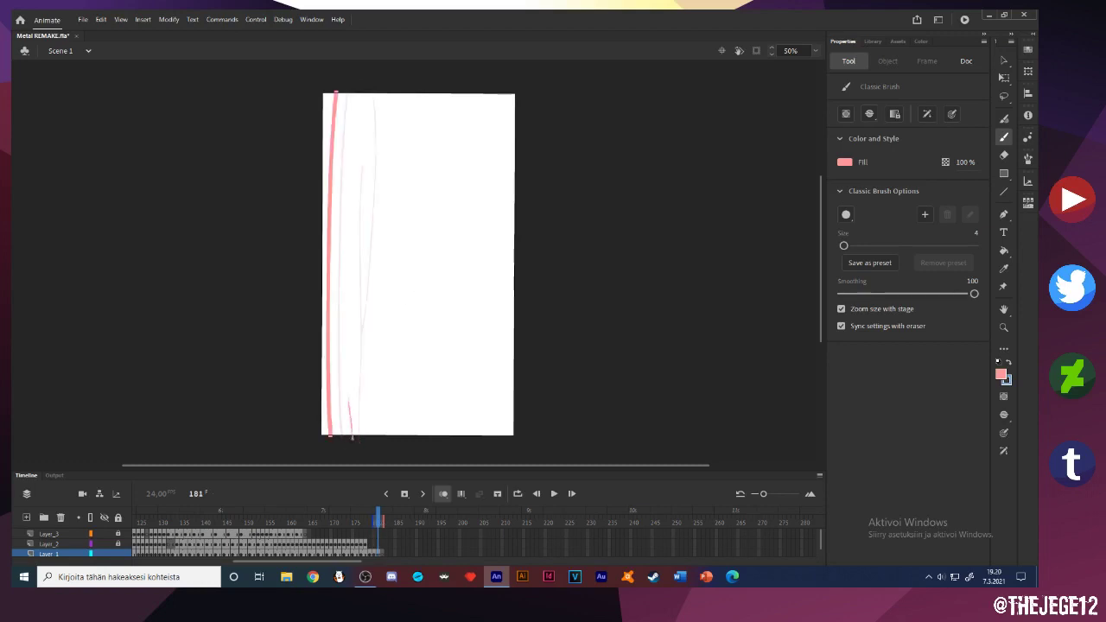
{"action": "left_click_drag", "start_coordinate": [974, 233], "coordinate": [980, 234]}
{"action": "left_click_drag", "start_coordinate": [357, 145], "coordinate": [354, 436]}
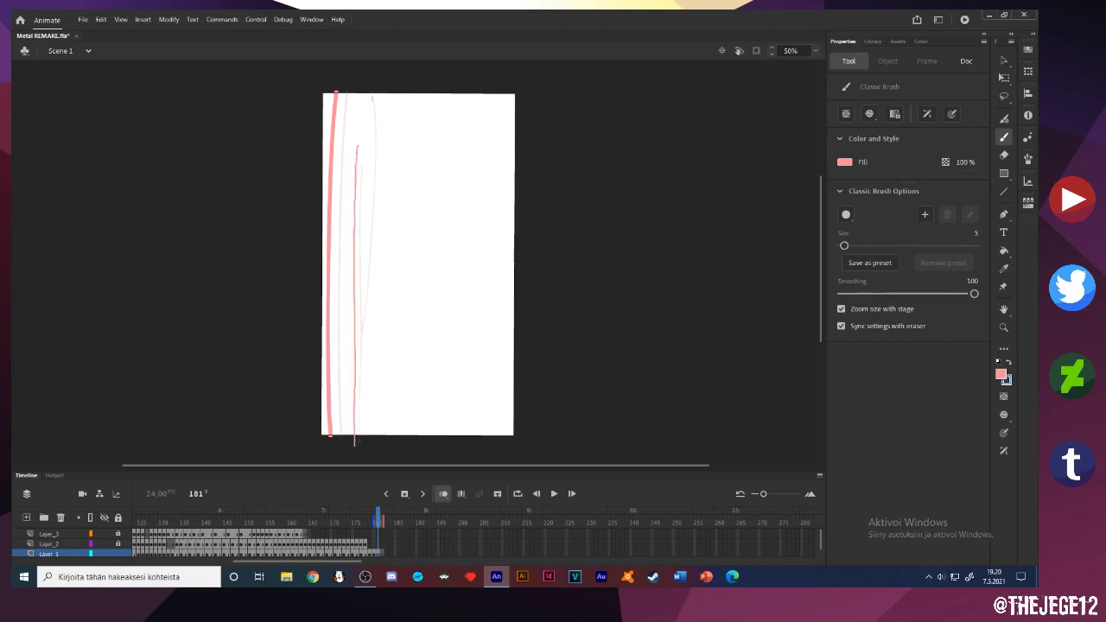
{"action": "mouse_move", "coordinate": [373, 90]}
{"action": "left_mouse_down"}
{"action": "mouse_move", "coordinate": [386, 207]}
{"action": "mouse_move", "coordinate": [355, 399]}
{"action": "left_mouse_up"}
{"action": "left_click_drag", "start_coordinate": [357, 148], "coordinate": [355, 324]}
{"action": "key", "text": "ctrl+z"}
{"action": "left_click_drag", "start_coordinate": [356, 149], "coordinate": [355, 336]}
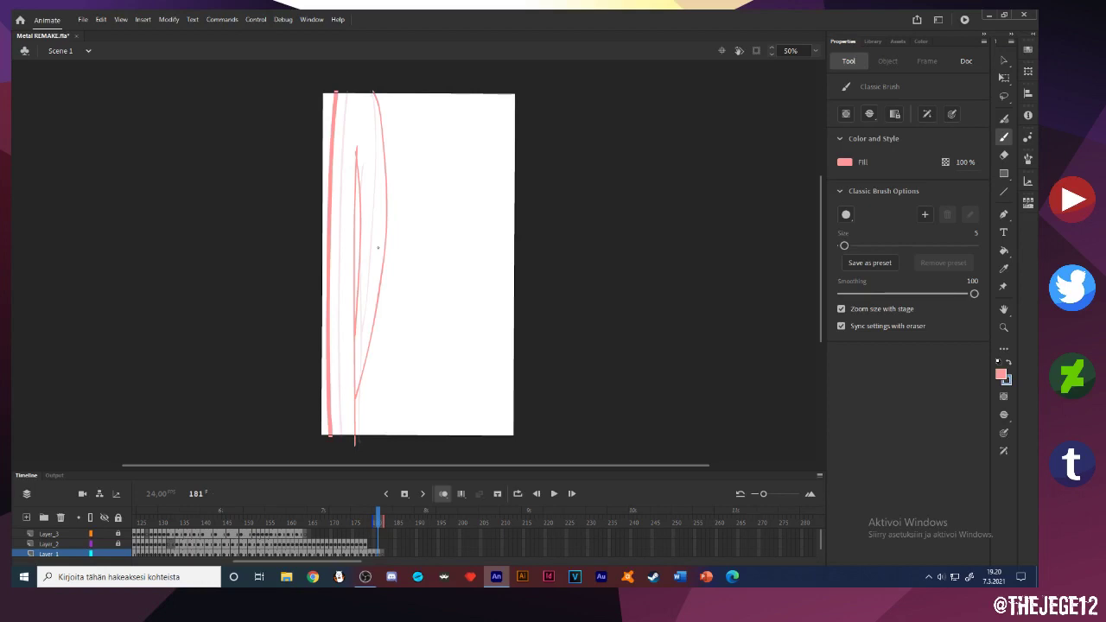
On frame 182, draw a low base line, a narrow inner arch and a long outer arc spanning the stage
{"action": "key", "text": "F7"}
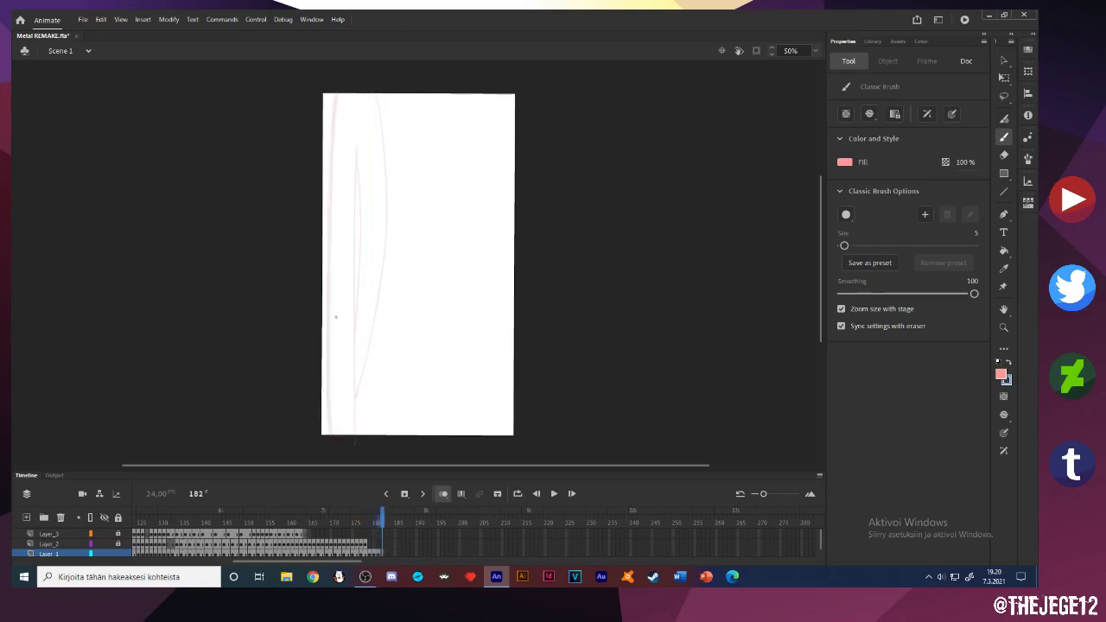
{"action": "mouse_move", "coordinate": [331, 439]}
{"action": "left_mouse_down"}
{"action": "mouse_move", "coordinate": [331, 263]}
{"action": "mouse_move", "coordinate": [348, 152]}
{"action": "mouse_move", "coordinate": [360, 153]}
{"action": "mouse_move", "coordinate": [351, 272]}
{"action": "mouse_move", "coordinate": [329, 381]}
{"action": "left_mouse_up"}
{"action": "left_click_drag", "start_coordinate": [347, 152], "coordinate": [329, 341]}
{"action": "mouse_move", "coordinate": [386, 90]}
{"action": "left_mouse_down"}
{"action": "mouse_move", "coordinate": [397, 158]}
{"action": "mouse_move", "coordinate": [384, 300]}
{"action": "mouse_move", "coordinate": [354, 439]}
{"action": "left_mouse_up"}
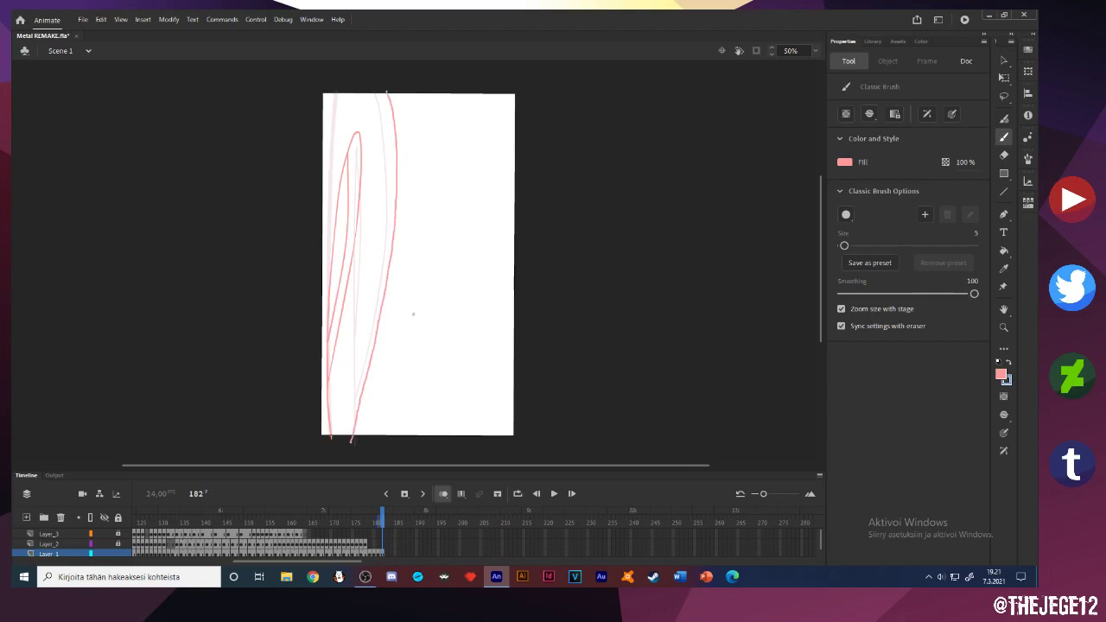
{"action": "key", "text": "ctrl+z"}
Draw the inner arch running off the bottom edge and a higher outer arc on a blank keyframe at frame 183, saving the file
{"action": "key", "text": "F7"}
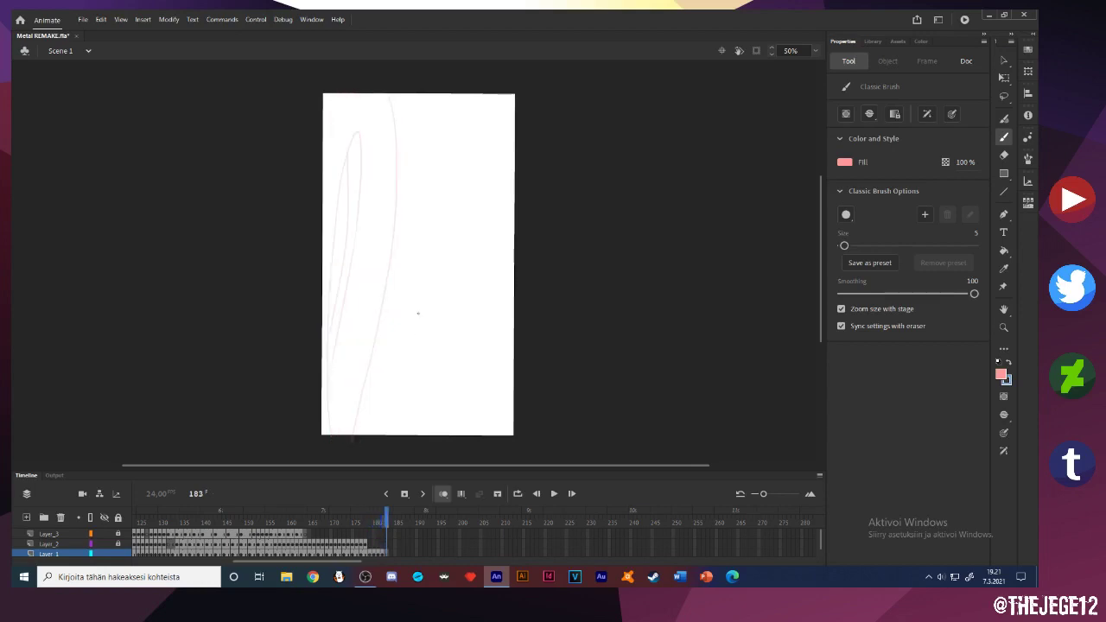
{"action": "mouse_move", "coordinate": [320, 151]}
{"action": "left_mouse_down"}
{"action": "mouse_move", "coordinate": [337, 110]}
{"action": "mouse_move", "coordinate": [325, 305]}
{"action": "left_mouse_up"}
{"action": "key", "text": "ctrl+z"}
{"action": "mouse_move", "coordinate": [320, 156]}
{"action": "left_mouse_down"}
{"action": "mouse_move", "coordinate": [348, 112]}
{"action": "mouse_move", "coordinate": [342, 242]}
{"action": "mouse_move", "coordinate": [318, 361]}
{"action": "left_mouse_up"}
{"action": "key", "text": "ctrl+z"}
{"action": "mouse_move", "coordinate": [319, 183]}
{"action": "left_mouse_down"}
{"action": "mouse_move", "coordinate": [351, 177]}
{"action": "mouse_move", "coordinate": [320, 359]}
{"action": "left_mouse_up"}
{"action": "left_click_drag", "start_coordinate": [328, 152], "coordinate": [319, 281]}
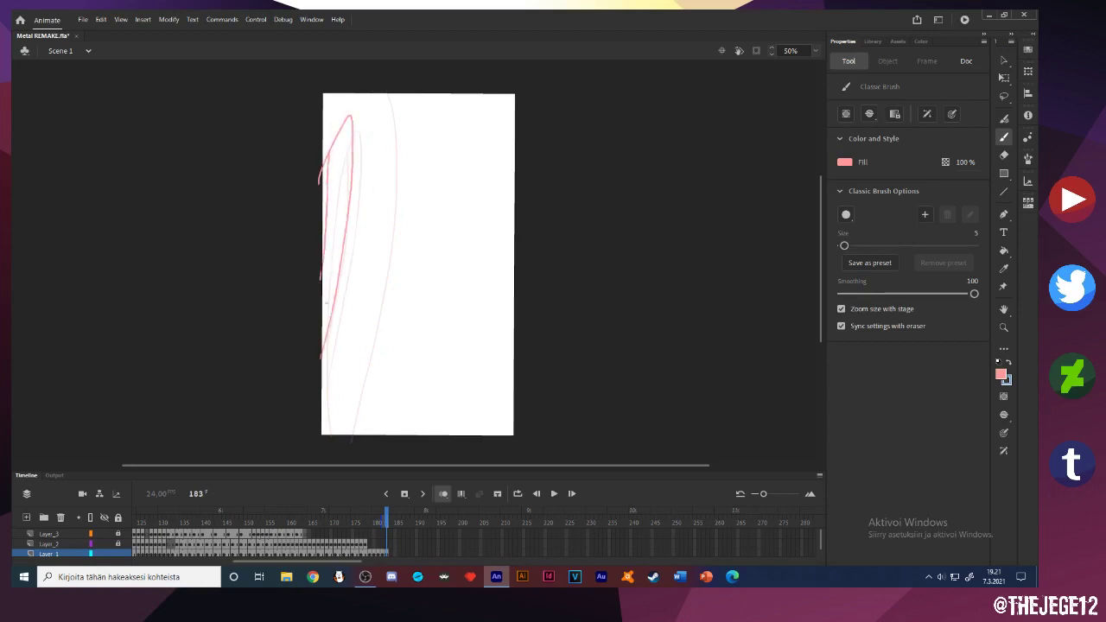
{"action": "key", "text": "ctrl+s"}
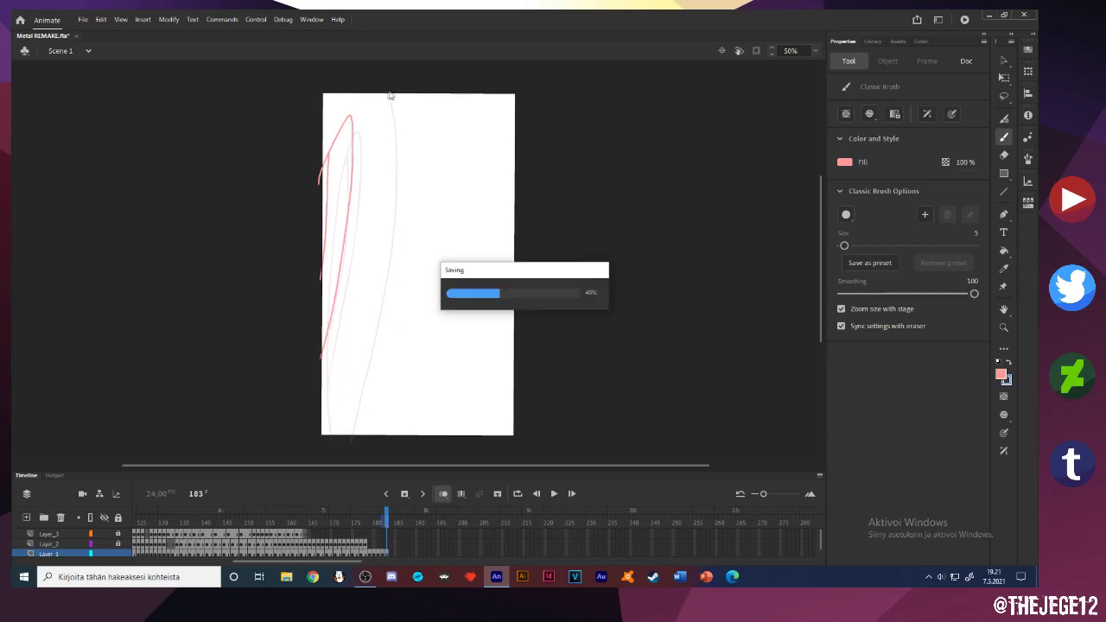
{"action": "mouse_move", "coordinate": [395, 90]}
{"action": "left_mouse_down"}
{"action": "mouse_move", "coordinate": [403, 229]}
{"action": "mouse_move", "coordinate": [351, 442]}
{"action": "left_mouse_up"}
Step back and forth through frames 179 to 184 to check how the arcs move
{"action": "key", "text": "comma"}
{"action": "key", "text": "comma"}
{"action": "key", "text": "comma"}
{"action": "key", "text": "comma"}
{"action": "key", "text": "period"}
{"action": "key", "text": "period"}
{"action": "key", "text": "period"}
{"action": "key", "text": "period"}
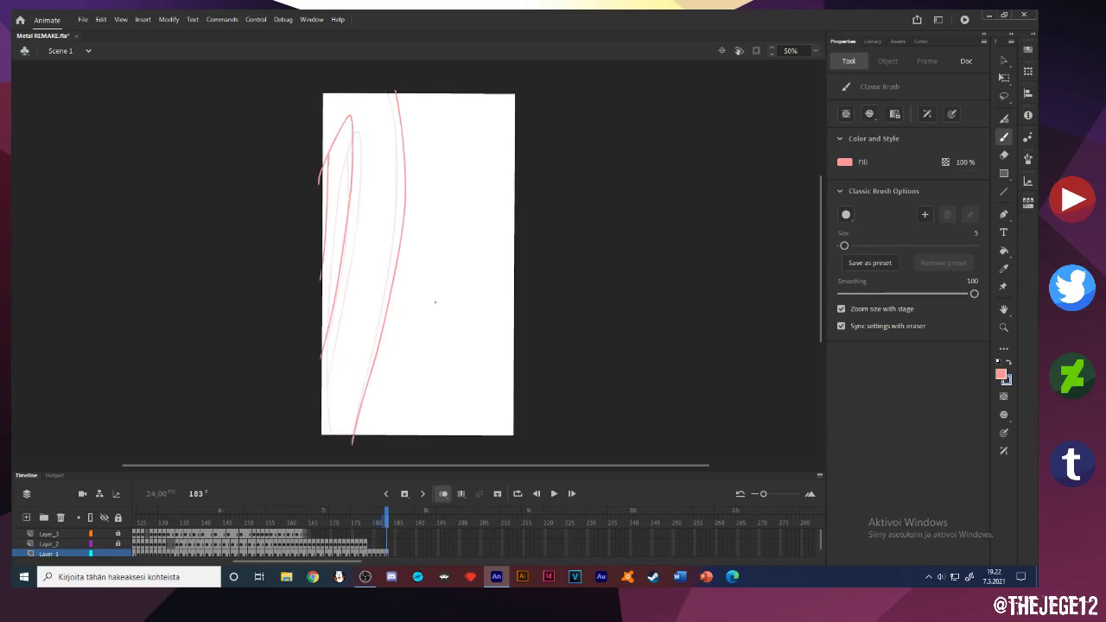
{"action": "key", "text": "period"}
{"action": "key", "text": "comma"}
{"action": "key", "text": "comma"}
{"action": "key", "text": "comma"}
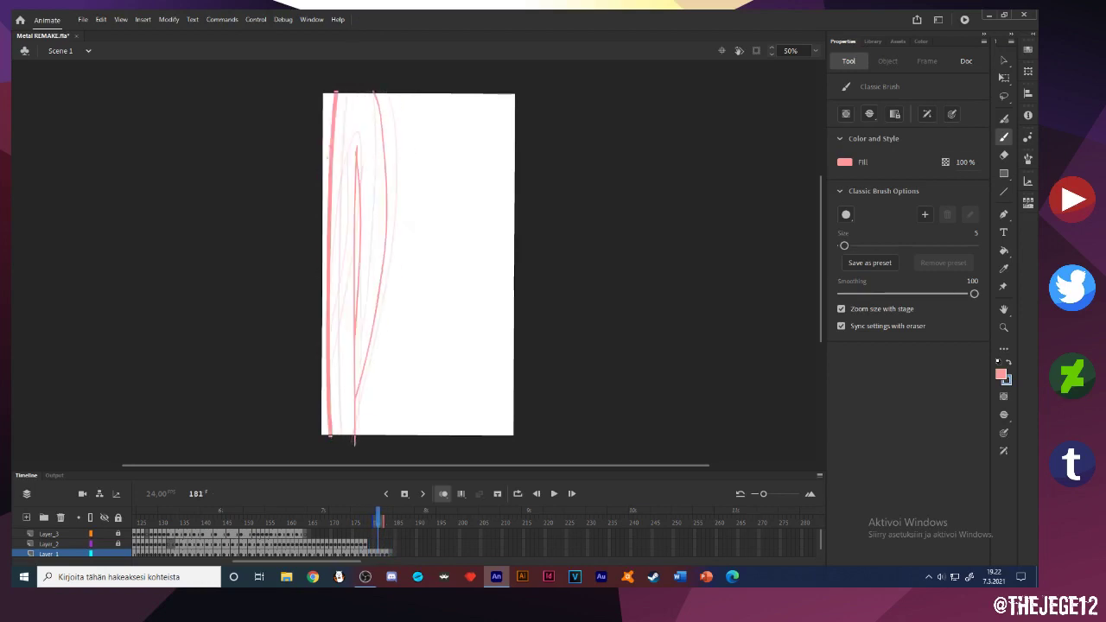
{"action": "key", "text": "e"}
{"action": "key", "text": "b"}
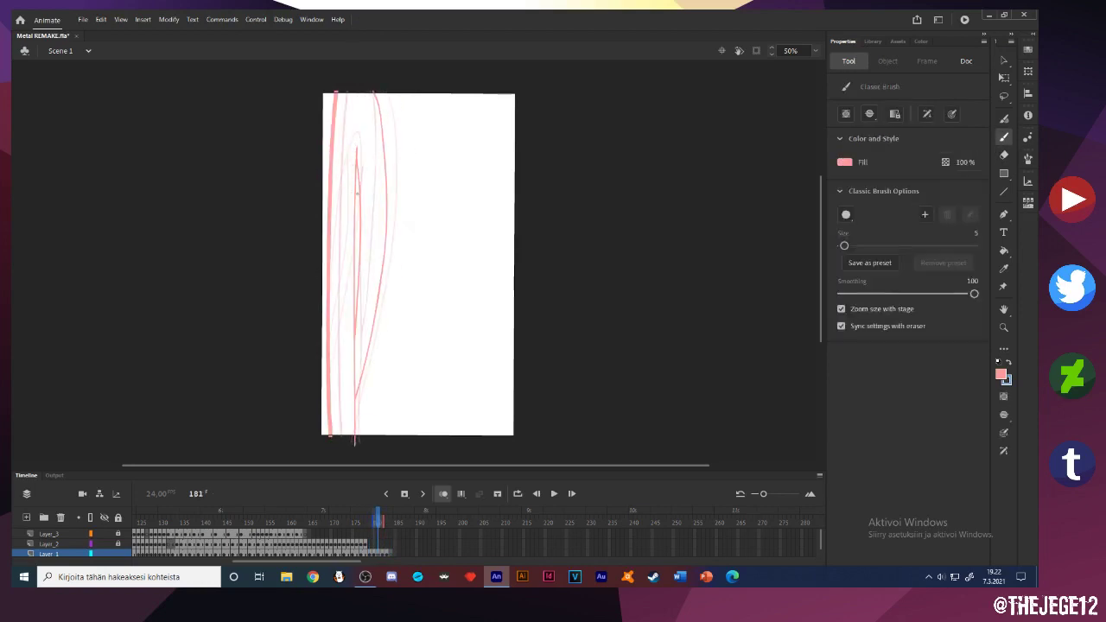
{"action": "key", "text": "period"}
{"action": "key", "text": "period"}
{"action": "key", "text": "period"}
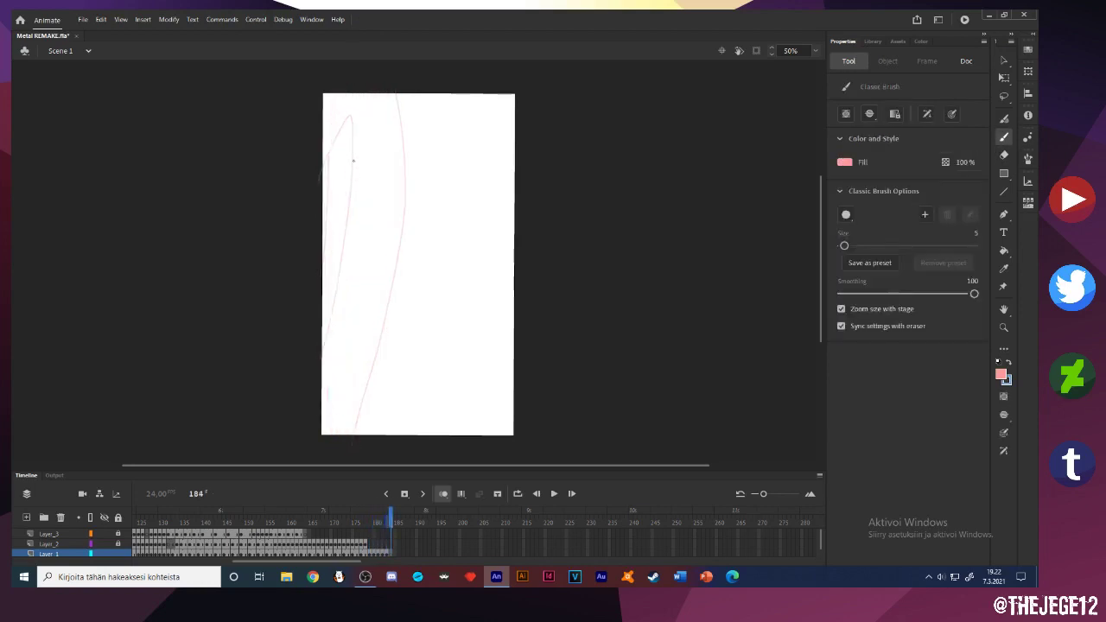
On frame 184, draw a short, low arc along the stage's bottom edge and a long outer arc across the stage
{"action": "key", "text": "comma"}
{"action": "left_click_drag", "start_coordinate": [367, 385], "coordinate": [368, 444]}
{"action": "key", "text": "period"}
{"action": "left_click_drag", "start_coordinate": [320, 102], "coordinate": [320, 230]}
{"action": "mouse_move", "coordinate": [378, 88]}
{"action": "left_mouse_down"}
{"action": "mouse_move", "coordinate": [394, 224]}
{"action": "mouse_move", "coordinate": [378, 231]}
{"action": "left_mouse_up"}
{"action": "key", "text": "ctrl+z"}
{"action": "mouse_move", "coordinate": [387, 84]}
{"action": "left_mouse_down"}
{"action": "mouse_move", "coordinate": [399, 221]}
{"action": "mouse_move", "coordinate": [343, 447]}
{"action": "left_mouse_up"}
On frame 185, draw the long outer arc lower than in the previous frame and check the stroke by selecting it
{"action": "key", "text": "period"}
{"action": "mouse_move", "coordinate": [369, 80]}
{"action": "left_mouse_down"}
{"action": "mouse_move", "coordinate": [354, 384]}
{"action": "mouse_move", "coordinate": [337, 450]}
{"action": "left_mouse_up"}
{"action": "key", "text": "v"}
{"action": "left_click", "coordinate": [373, 320]}
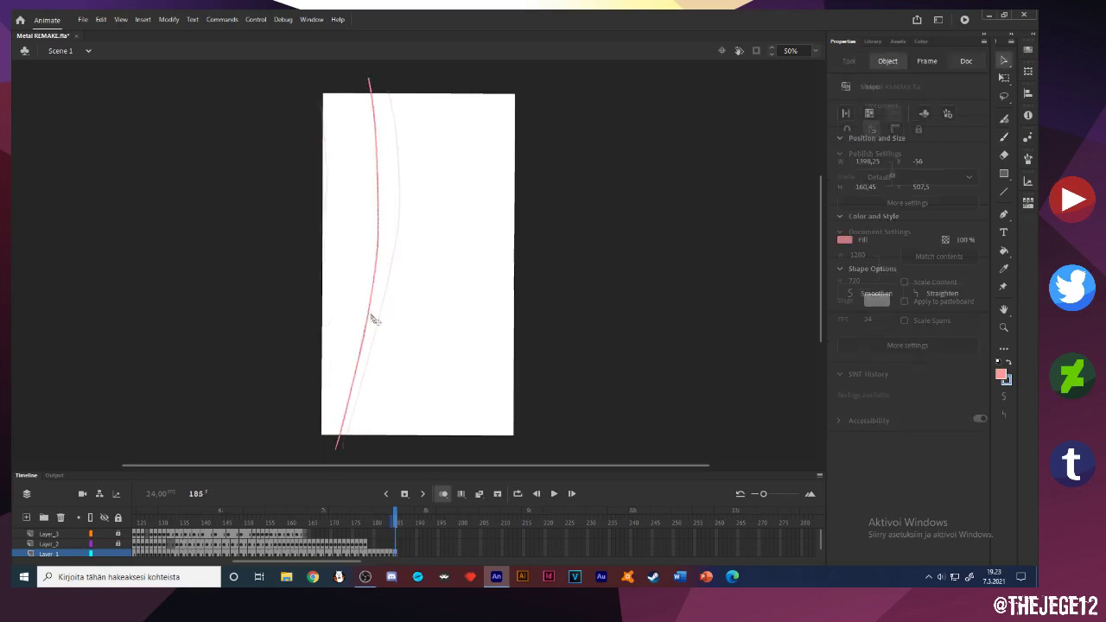
{"action": "left_click", "coordinate": [359, 297]}
{"action": "left_click", "coordinate": [372, 304]}
{"action": "left_click", "coordinate": [339, 245]}
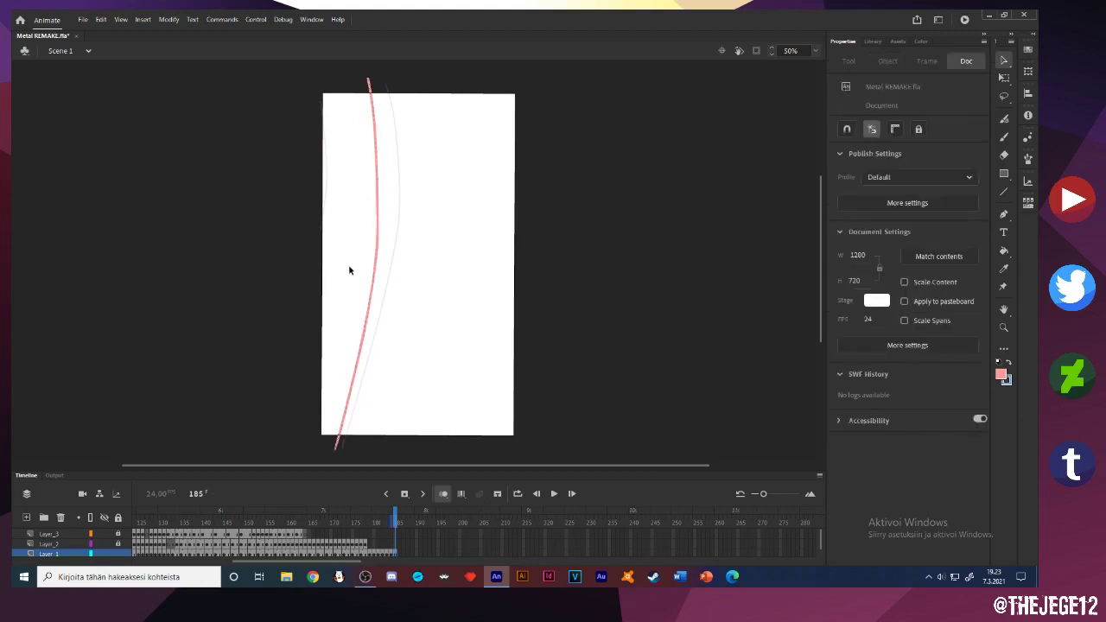
On frame 186, draw the long outer arc lower than on frame 185 and check the stroke by selecting it
{"action": "key", "text": "period"}
{"action": "key", "text": "b"}
{"action": "mouse_move", "coordinate": [340, 77]}
{"action": "left_mouse_down"}
{"action": "mouse_move", "coordinate": [339, 343]}
{"action": "mouse_move", "coordinate": [318, 442]}
{"action": "left_mouse_up"}
{"action": "key", "text": "v"}
{"action": "left_click", "coordinate": [348, 266]}
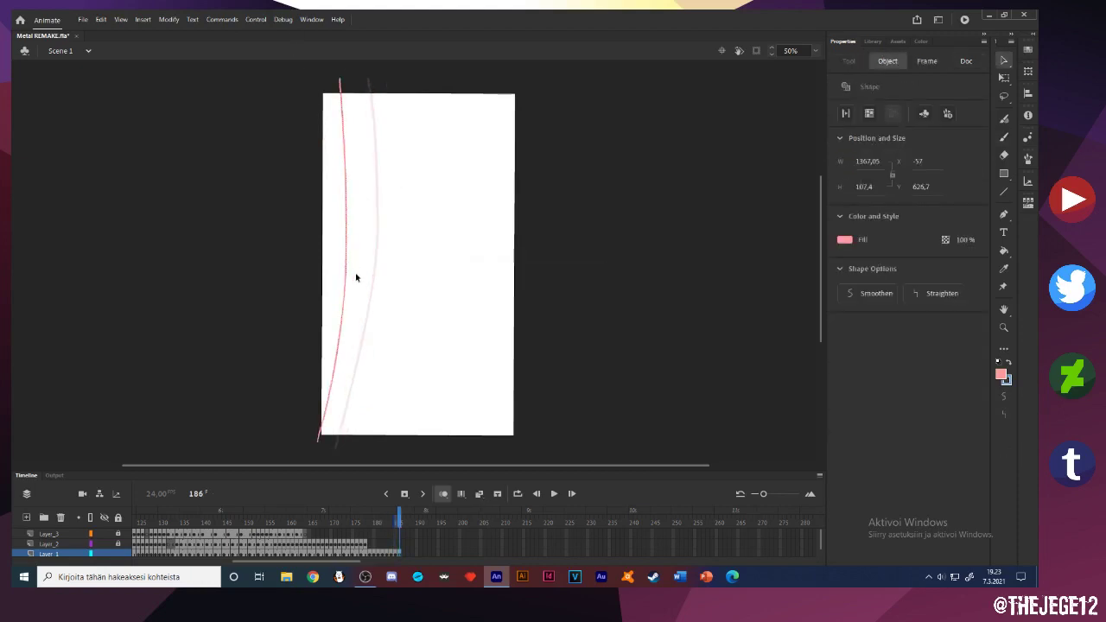
{"action": "left_click", "coordinate": [312, 218]}
Thicken the arc on frame 186 with a close parallel second stroke and fill the gap between the two
{"action": "key", "text": "b"}
{"action": "left_click_drag", "start_coordinate": [339, 80], "coordinate": [344, 80]}
{"action": "left_click_drag", "start_coordinate": [318, 438], "coordinate": [322, 439]}
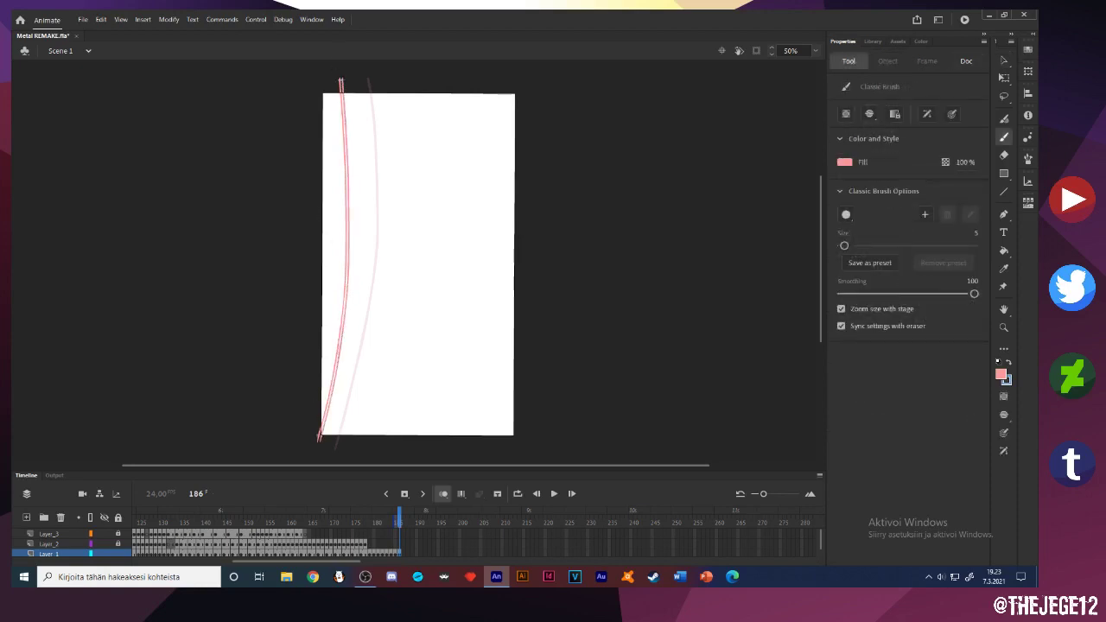
{"action": "key", "text": "k"}
{"action": "left_click", "coordinate": [321, 436]}
Insert a keyframe at frame 187 that keeps the thick arc and shift the arc further down past the stage's bottom edge
{"action": "left_click", "coordinate": [402, 554]}
{"action": "key", "text": "F6"}
{"action": "key", "text": "shift+Left"}
{"action": "key", "text": "shift+Left"}
{"action": "key", "text": "shift+Left"}
{"action": "key", "text": "shift+Left"}
{"action": "key", "text": "shift+Left"}
{"action": "key", "text": "shift+Left"}
{"action": "key", "text": "shift+Left"}
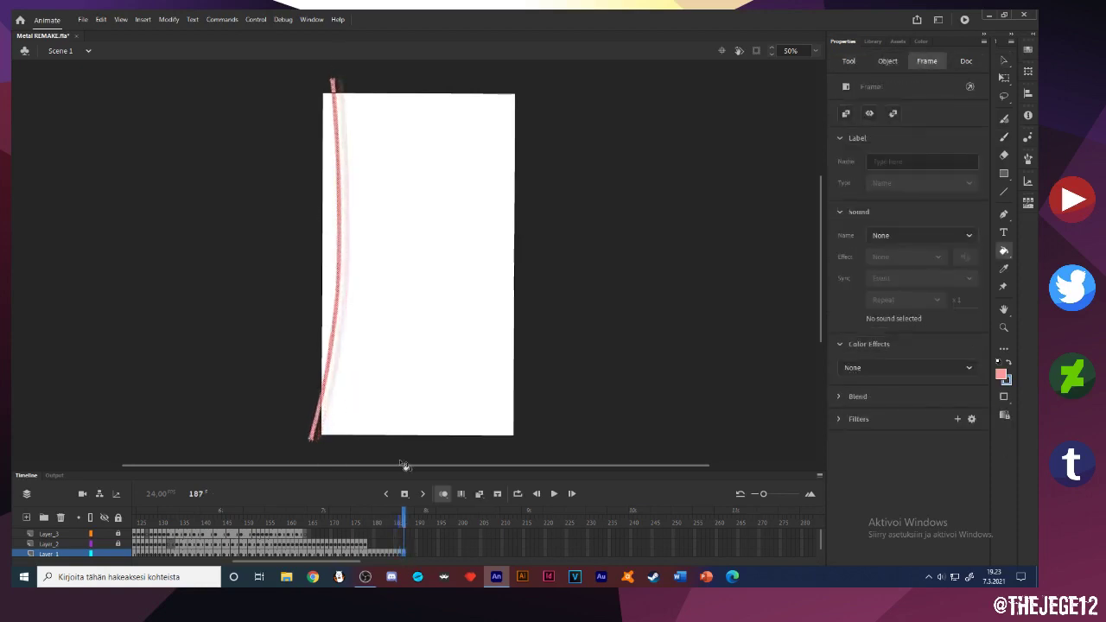
{"action": "right_click", "coordinate": [296, 213]}
{"action": "key", "text": "Escape"}
On frame 184, draw horizontal ground lines running from the arcs to the stage's right edge
{"action": "key", "text": "comma"}
{"action": "key", "text": "comma"}
{"action": "key", "text": "comma"}
{"action": "key", "text": "comma"}
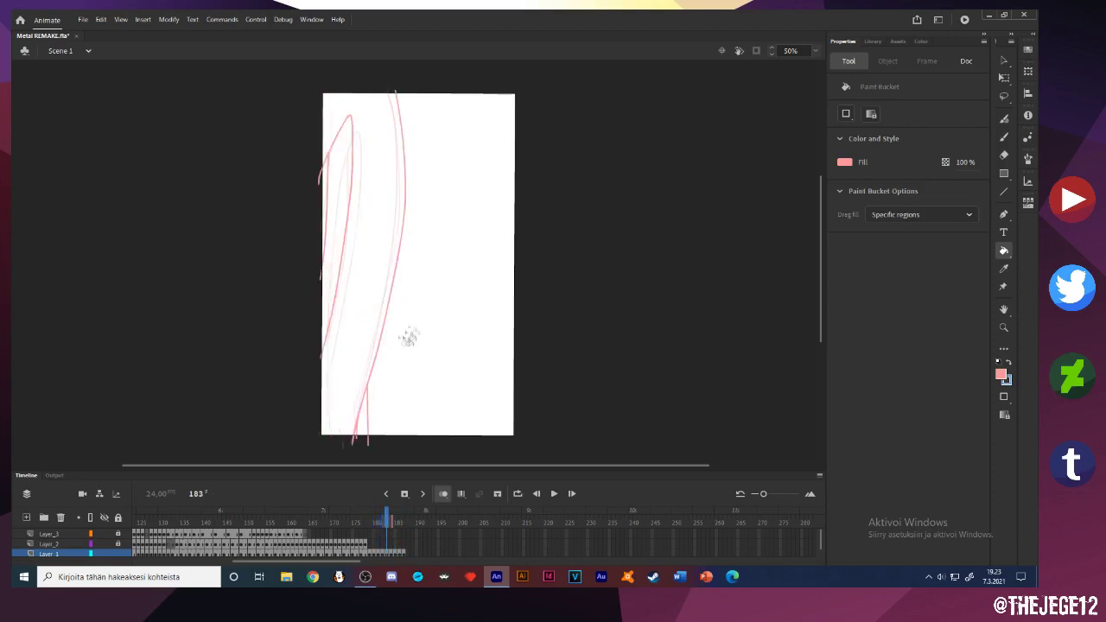
{"action": "key", "text": "b"}
{"action": "key", "text": "comma"}
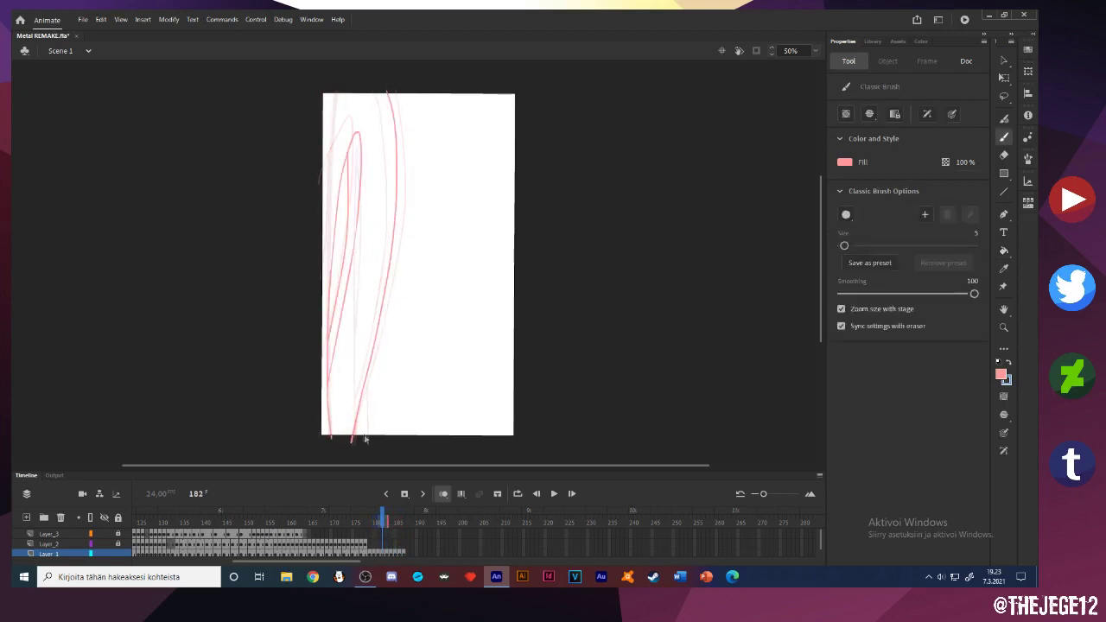
{"action": "key", "text": "period"}
{"action": "key", "text": "period"}
{"action": "mouse_move", "coordinate": [359, 413]}
{"action": "left_mouse_down"}
{"action": "mouse_move", "coordinate": [356, 441]}
{"action": "mouse_move", "coordinate": [379, 327]}
{"action": "left_mouse_up"}
{"action": "key", "text": "period"}
{"action": "left_click_drag", "start_coordinate": [355, 439], "coordinate": [355, 402]}
On frame 185, draw a short ground line and a longer one above it, both running from the outer arc to the right edge
{"action": "key", "text": "comma"}
{"action": "key", "text": "period"}
{"action": "key", "text": "period"}
{"action": "left_click_drag", "start_coordinate": [350, 441], "coordinate": [351, 398]}
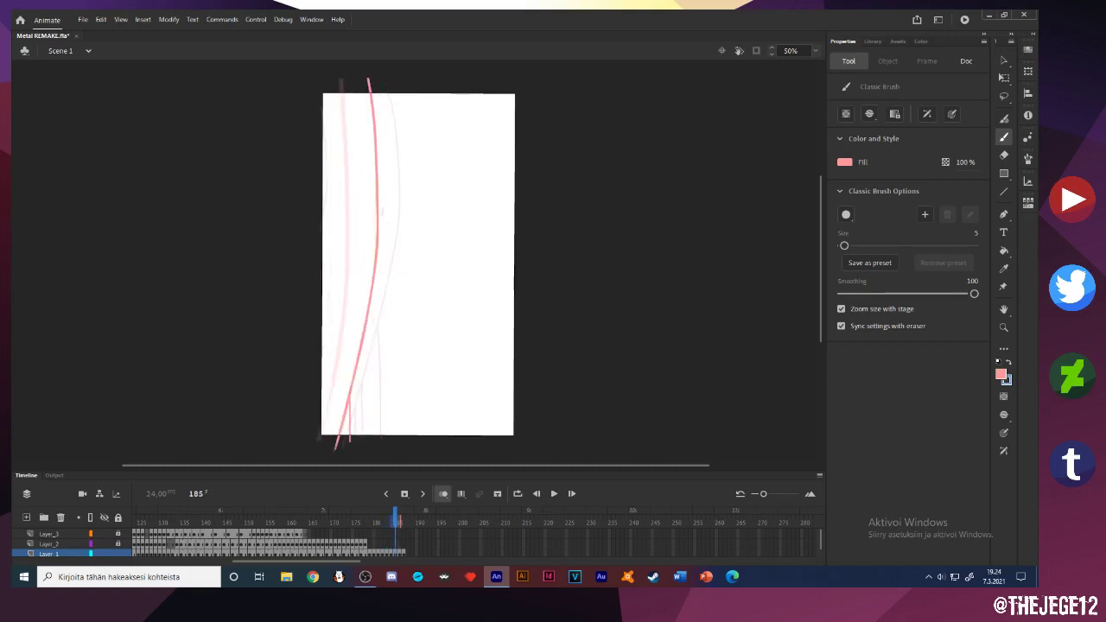
{"action": "left_click_drag", "start_coordinate": [378, 208], "coordinate": [384, 444]}
On frame 186, draw a nearly level line across the whole stage above the arc and adjust its right end with Free Transform
{"action": "key", "text": "period"}
{"action": "left_click_drag", "start_coordinate": [366, 78], "coordinate": [381, 447]}
{"action": "key", "text": "ctrl+z"}
{"action": "left_click_drag", "start_coordinate": [373, 78], "coordinate": [389, 450]}
{"action": "key", "text": "v"}
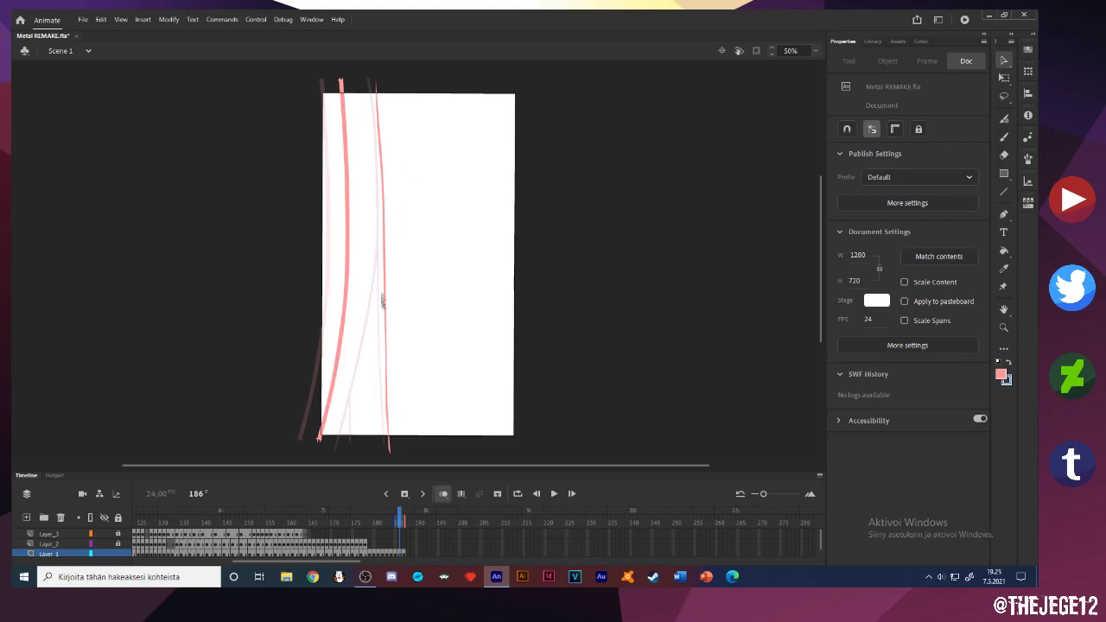
{"action": "left_click_drag", "start_coordinate": [395, 455], "coordinate": [371, 407]}
{"action": "key", "text": "q"}
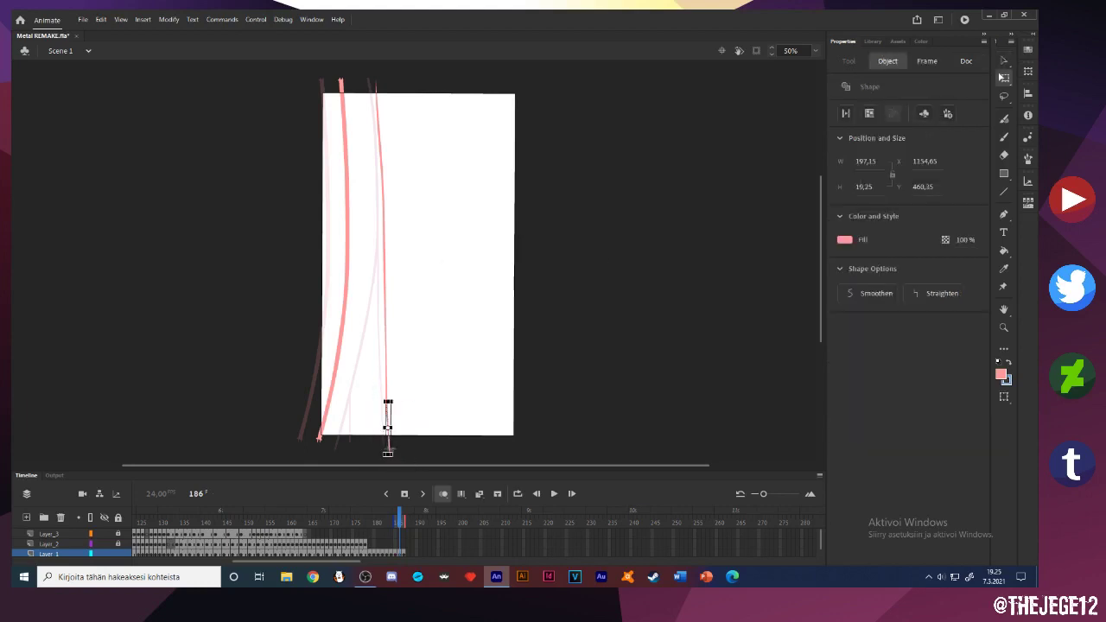
{"action": "left_click", "coordinate": [358, 415]}
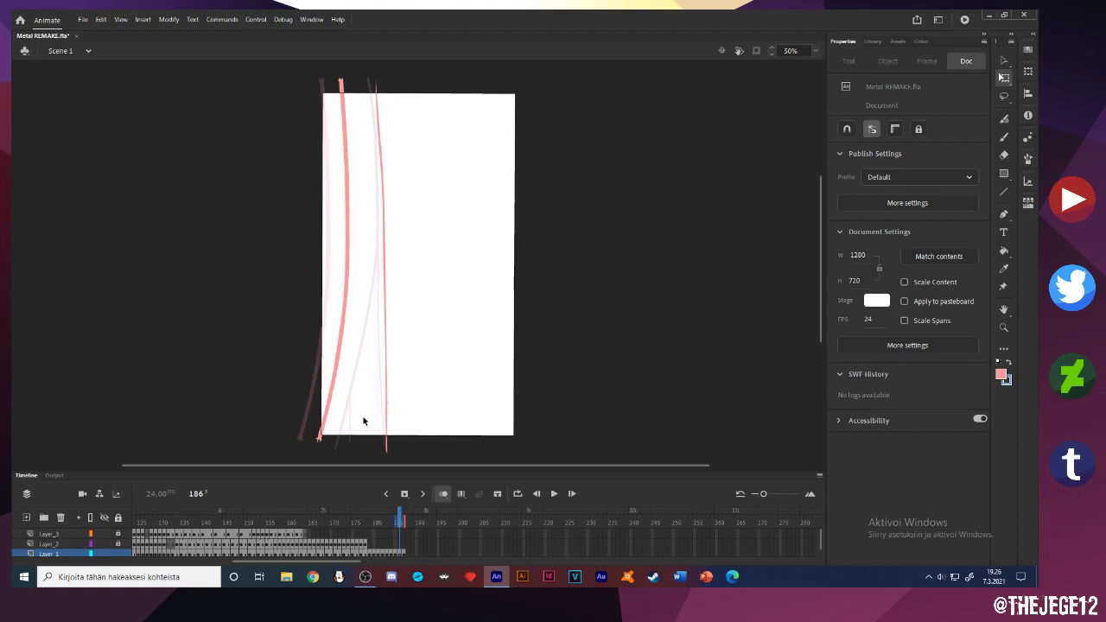
On frame 186, add two ground lines from the thick arc to the stage's right edge and compare with the previous frame
{"action": "key", "text": "b"}
{"action": "left_click_drag", "start_coordinate": [349, 235], "coordinate": [359, 451]}
{"action": "left_click_drag", "start_coordinate": [338, 359], "coordinate": [340, 447]}
{"action": "key", "text": "comma"}
{"action": "key", "text": "period"}
On frame 187, draw a line across the whole stage slightly above the previous frame's line and select it
{"action": "key", "text": "period"}
{"action": "left_click_drag", "start_coordinate": [383, 84], "coordinate": [390, 430]}
{"action": "key", "text": "v"}
{"action": "left_click", "coordinate": [390, 347]}
Nudge the full-width line on frame 187 down to Y 466.9
{"action": "left_click", "coordinate": [816, 51]}
{"action": "left_click", "coordinate": [799, 66]}
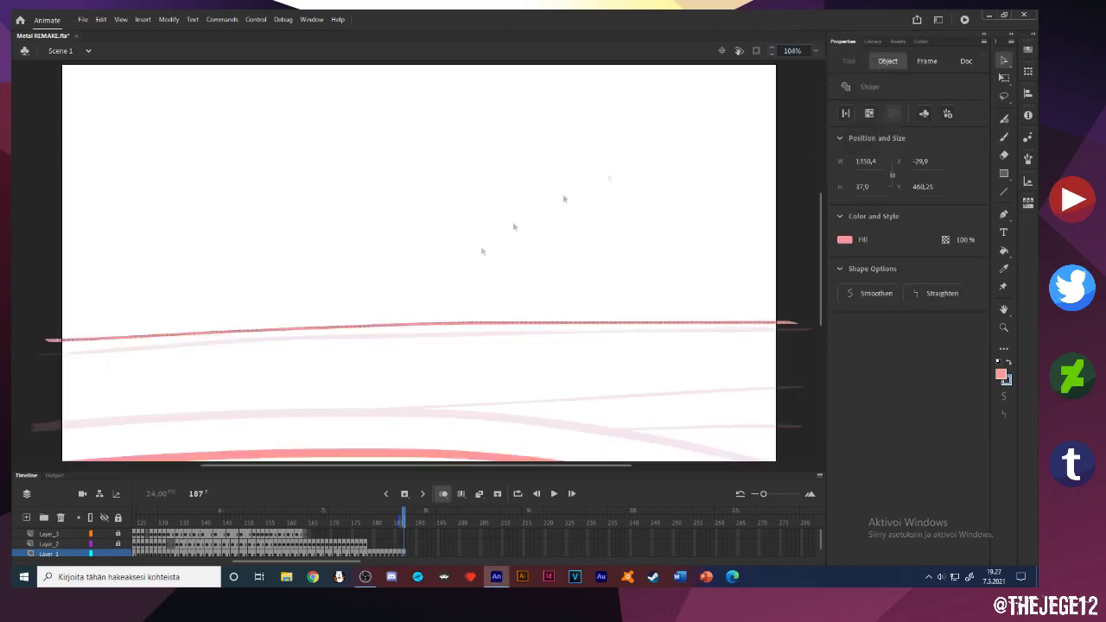
{"action": "key", "text": "Down"}
{"action": "key", "text": "Down"}
{"action": "key", "text": "Down"}
{"action": "key", "text": "Down"}
{"action": "key", "text": "Down"}
{"action": "key", "text": "Down"}
{"action": "key", "text": "Down"}
{"action": "key", "text": "Down"}
{"action": "key", "text": "Down"}
{"action": "key", "text": "Down"}
{"action": "key", "text": "Down"}
{"action": "key", "text": "Down"}
{"action": "key", "text": "Down"}
{"action": "key", "text": "Down"}
{"action": "key", "text": "Down"}
{"action": "key", "text": "Down"}
{"action": "key", "text": "Down"}
{"action": "key", "text": "Down"}
{"action": "key", "text": "Down"}
{"action": "key", "text": "Down"}
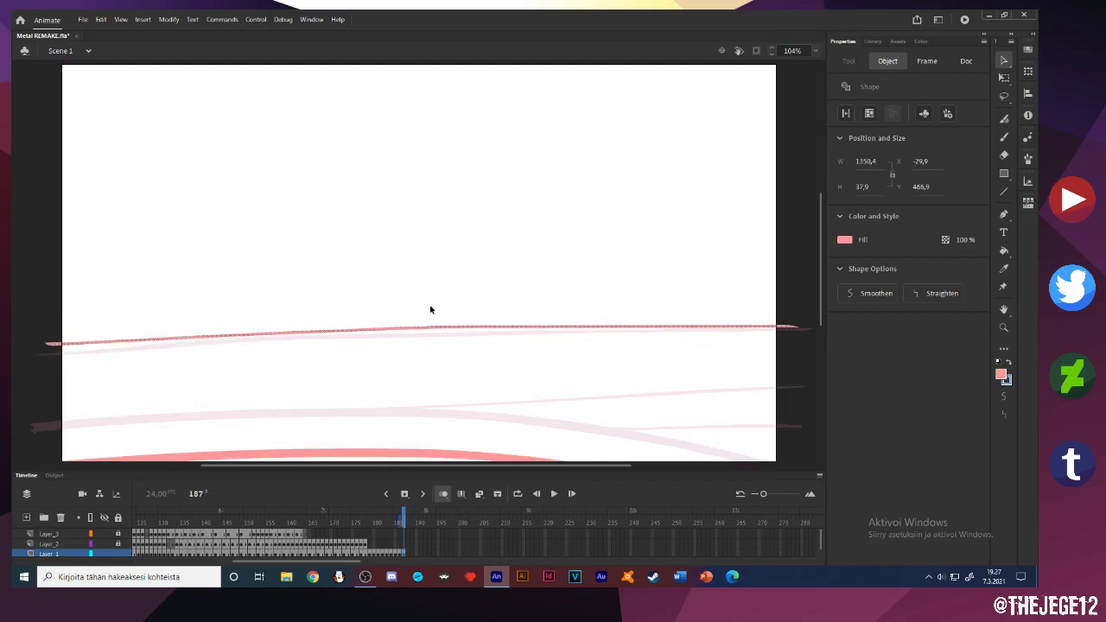
Place two copies of the full-width line below the original on frame 187, with a wider gap above the lowest one
{"action": "key", "text": "Down"}
{"action": "key", "text": "Down"}
{"action": "key", "text": "Down"}
{"action": "key", "text": "Down"}
{"action": "key", "text": "Down"}
{"action": "key", "text": "Down"}
{"action": "key", "text": "Down"}
{"action": "key", "text": "Down"}
{"action": "key", "text": "Down"}
{"action": "key", "text": "Down"}
{"action": "key", "text": "Down"}
{"action": "key", "text": "Down"}
{"action": "key", "text": "Down"}
{"action": "key", "text": "Down"}
{"action": "key", "text": "Down"}
{"action": "key", "text": "Down"}
{"action": "key", "text": "Down"}
{"action": "key", "text": "Down"}
{"action": "key", "text": "Down"}
{"action": "key", "text": "Down"}
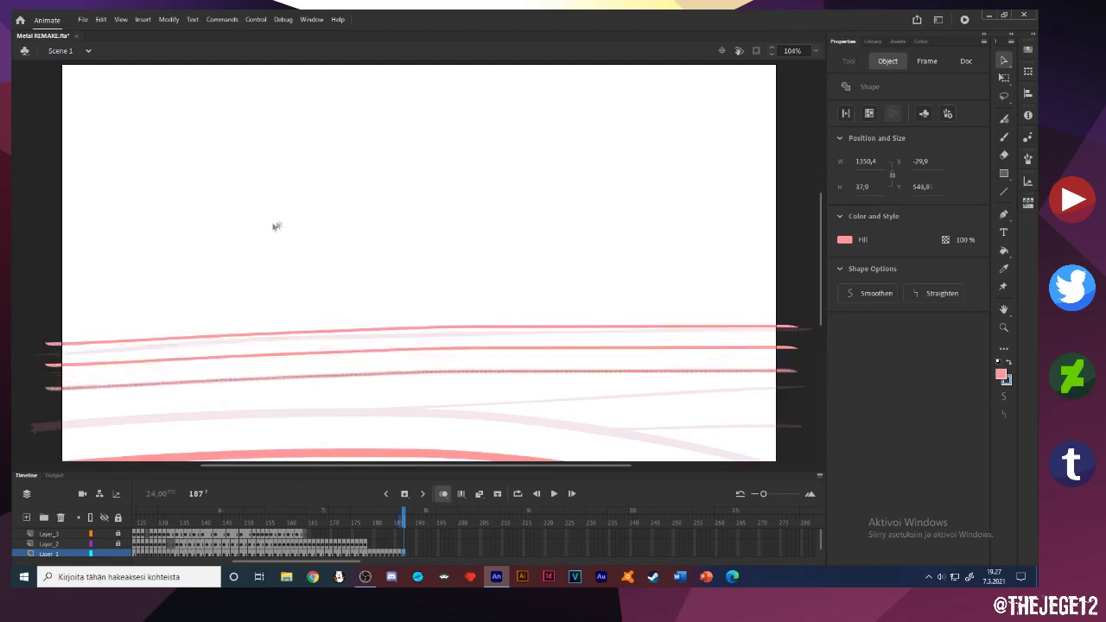
{"action": "left_click", "coordinate": [289, 246]}
Raise the left halves of all three lines on frame 187 to reduce their slope, and compare with the previous frame
{"action": "key", "text": "q"}
{"action": "mouse_move", "coordinate": [24, 306]}
{"action": "left_mouse_down"}
{"action": "mouse_move", "coordinate": [286, 421]}
{"action": "mouse_move", "coordinate": [390, 435]}
{"action": "left_mouse_up"}
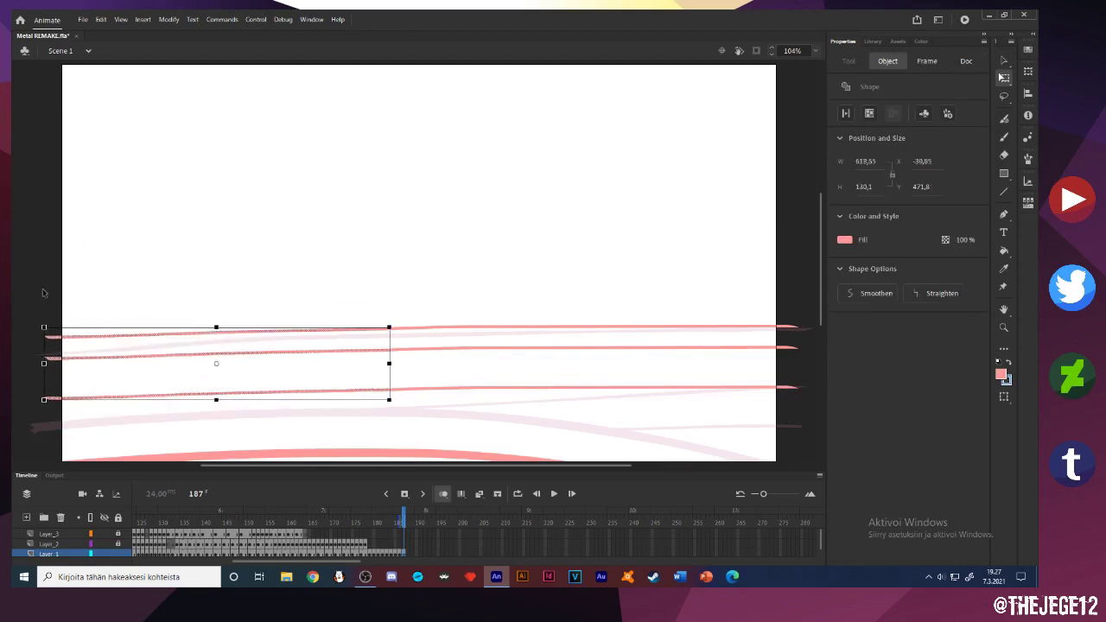
{"action": "left_click", "coordinate": [48, 299]}
{"action": "key", "text": "comma"}
{"action": "key", "text": "period"}
{"action": "left_click", "coordinate": [114, 358]}
{"action": "left_click", "coordinate": [172, 377]}
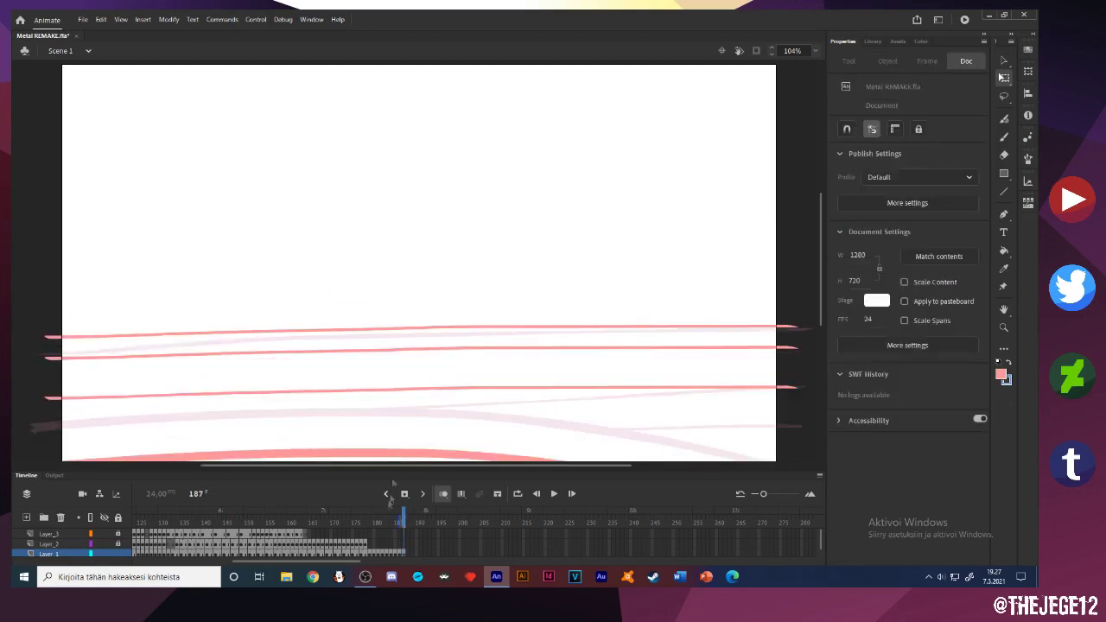
Paste the full-width line in place on a new blank keyframe at frame 188 and reshape its ends until it is nearly level
{"action": "key", "text": "F7"}
{"action": "key", "text": "ctrl+shift+v"}
{"action": "left_click", "coordinate": [267, 221]}
{"action": "left_click", "coordinate": [173, 354]}
{"action": "left_click_drag", "start_coordinate": [40, 364], "coordinate": [44, 352]}
{"action": "left_click_drag", "start_coordinate": [810, 318], "coordinate": [550, 386]}
{"action": "left_click_drag", "start_coordinate": [798, 353], "coordinate": [797, 348]}
{"action": "left_click", "coordinate": [765, 369]}
{"action": "left_click", "coordinate": [762, 350]}
{"action": "mouse_move", "coordinate": [45, 349]}
{"action": "left_mouse_down"}
{"action": "mouse_move", "coordinate": [75, 362]}
{"action": "mouse_move", "coordinate": [74, 346]}
{"action": "left_mouse_up"}
{"action": "left_click", "coordinate": [63, 371]}
{"action": "left_click", "coordinate": [67, 352]}
Duplicate the flattened line on frame 188 into three stacked lines, with the lowest one spaced further down
{"action": "key", "text": "ctrl+c"}
{"action": "key", "text": "ctrl+shift+v"}
{"action": "key", "text": "Down"}
{"action": "key", "text": "Down"}
{"action": "key", "text": "Down"}
{"action": "key", "text": "Down"}
{"action": "key", "text": "Down"}
{"action": "key", "text": "Down"}
{"action": "key", "text": "Down"}
{"action": "key", "text": "Down"}
{"action": "key", "text": "Down"}
{"action": "key", "text": "Down"}
{"action": "key", "text": "Down"}
{"action": "key", "text": "Down"}
{"action": "key", "text": "Down"}
{"action": "key", "text": "Down"}
{"action": "key", "text": "Down"}
{"action": "key", "text": "Down"}
{"action": "key", "text": "Down"}
{"action": "key", "text": "Down"}
{"action": "key", "text": "Down"}
{"action": "key", "text": "Down"}
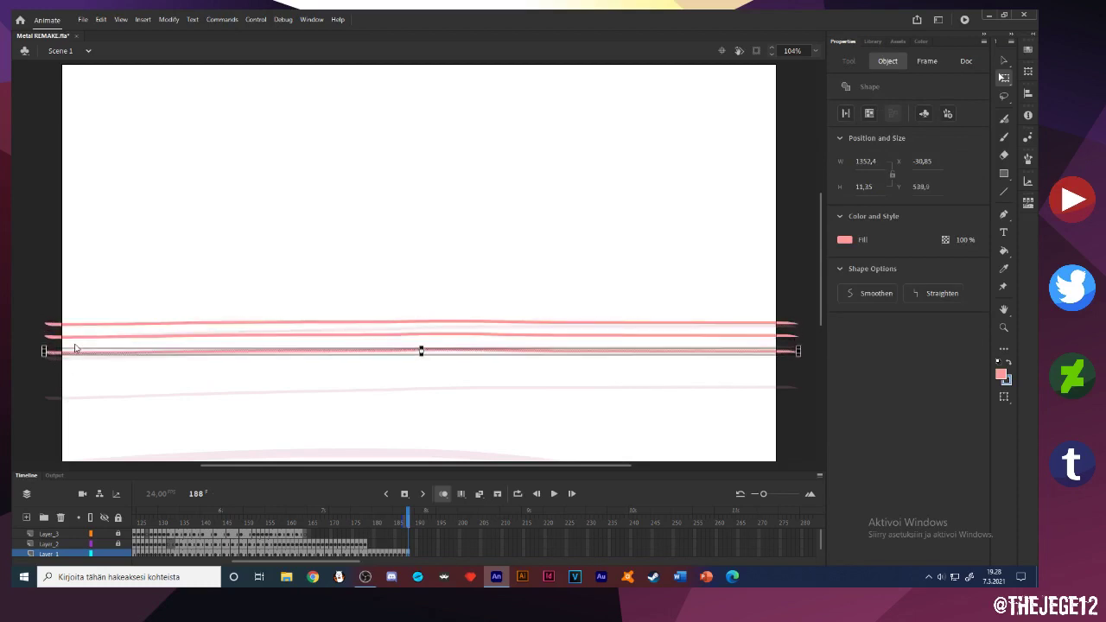
{"action": "left_click_drag", "start_coordinate": [29, 305], "coordinate": [818, 401]}
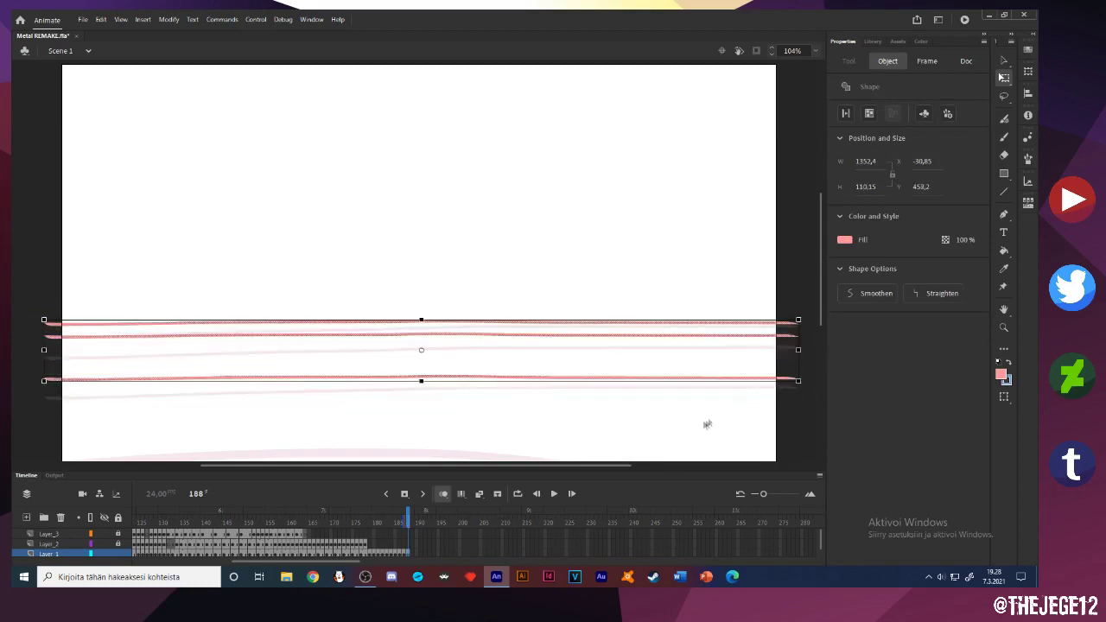
{"action": "left_click", "coordinate": [706, 423]}
Insert a keyframe at frame 189 and move the lower two lines up, bringing the middle one close to the top line
{"action": "left_click", "coordinate": [413, 553]}
{"action": "key", "text": "F6"}
{"action": "left_click", "coordinate": [439, 300]}
{"action": "left_click", "coordinate": [444, 334]}
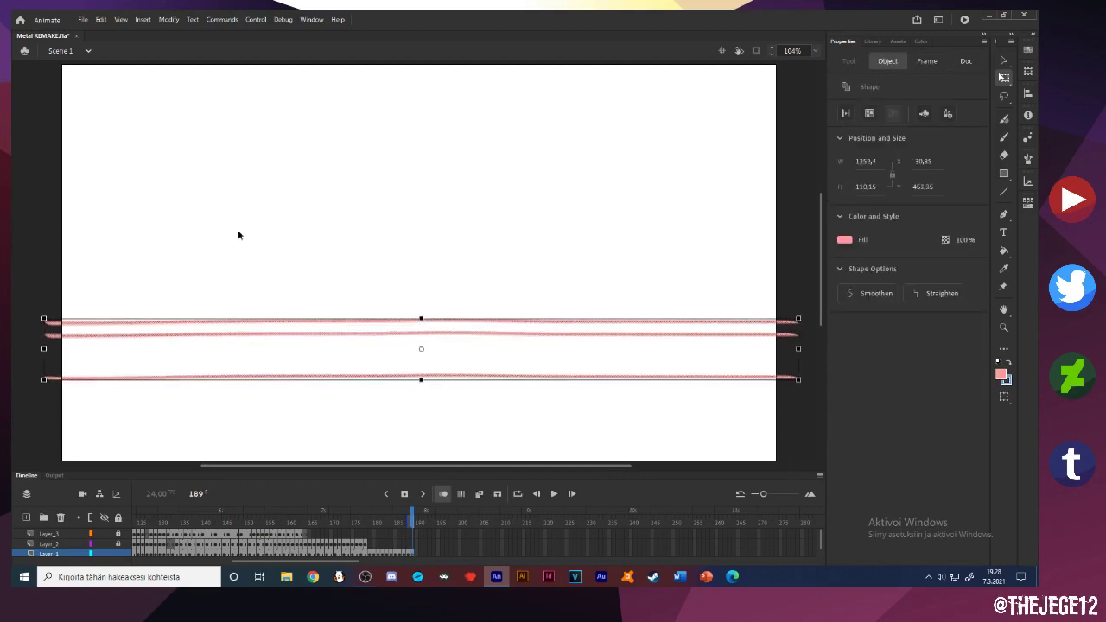
{"action": "key", "text": "shift+Down"}
{"action": "key", "text": "shift+Down"}
{"action": "key", "text": "shift+Down"}
{"action": "key", "text": "shift+Down"}
{"action": "key", "text": "shift+Down"}
{"action": "key", "text": "shift+Down"}
{"action": "left_click", "coordinate": [402, 397]}
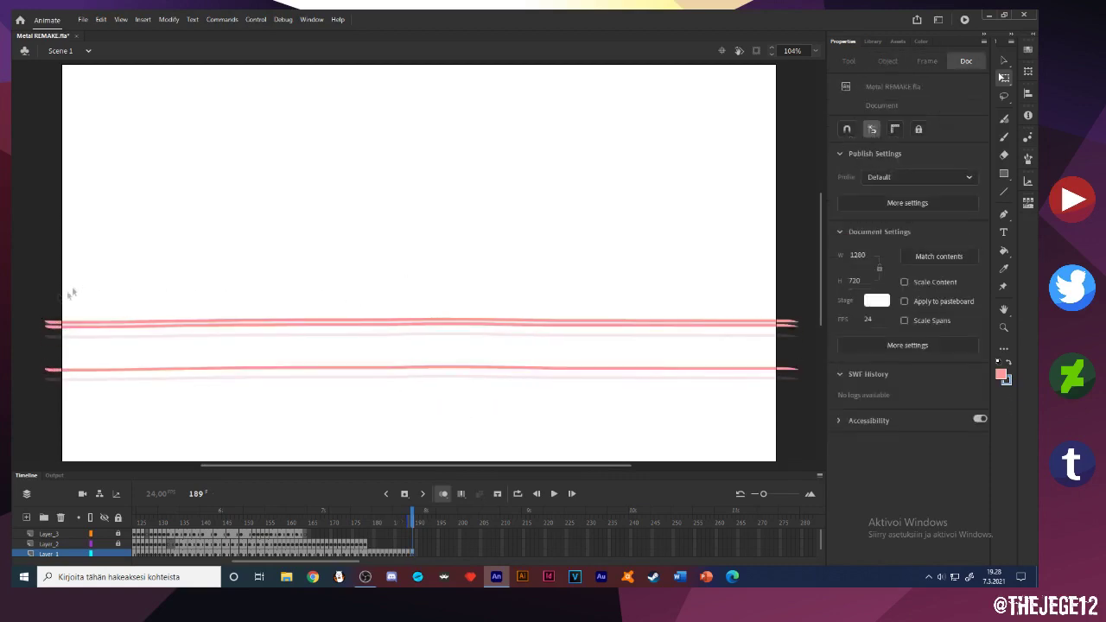
Insert a blank keyframe at frame 190, paste the ground line in place and nudge it slightly upward
{"action": "left_click_drag", "start_coordinate": [27, 308], "coordinate": [429, 284]}
{"action": "left_click", "coordinate": [450, 368]}
{"action": "key", "text": "F7"}
{"action": "key", "text": "ctrl+shift+v"}
{"action": "key", "text": "Up"}
{"action": "key", "text": "Up"}
{"action": "key", "text": "Up"}
{"action": "key", "text": "shift+Up"}
{"action": "key", "text": "shift+Up"}
{"action": "key", "text": "Up"}
{"action": "key", "text": "Up"}
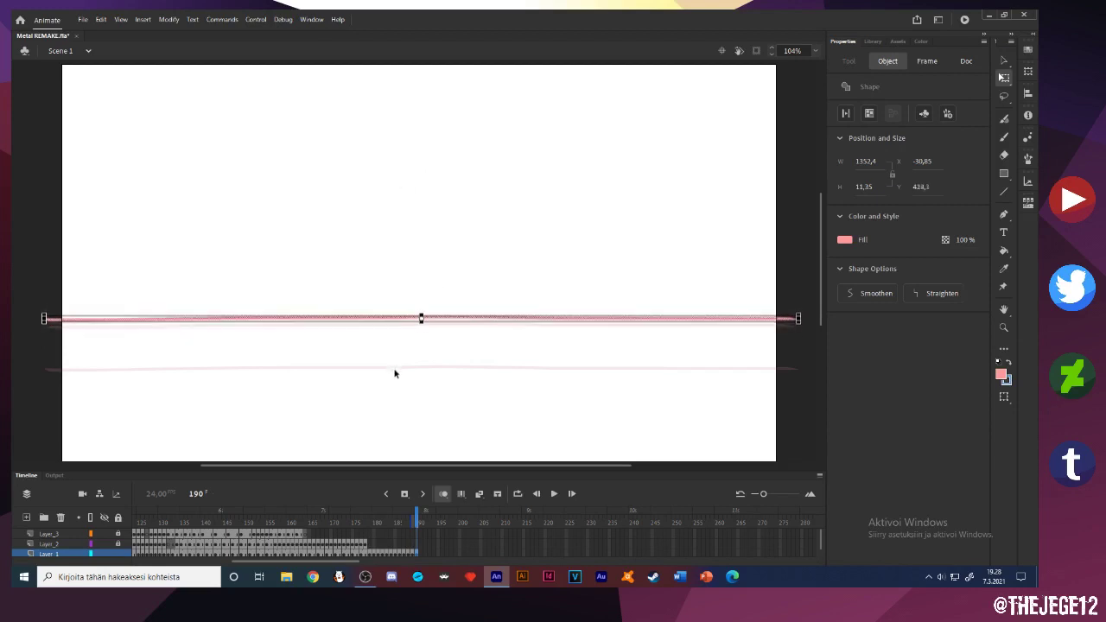
Place another copy of the line well below the upper one on frame 190 as the lowest ground line
{"action": "key", "text": "shift+Down"}
{"action": "key", "text": "shift+Down"}
{"action": "key", "text": "shift+Down"}
{"action": "key", "text": "shift+Down"}
{"action": "key", "text": "shift+Down"}
{"action": "key", "text": "shift+Down"}
{"action": "key", "text": "shift+Down"}
{"action": "key", "text": "shift+Down"}
{"action": "key", "text": "shift+Down"}
{"action": "key", "text": "shift+Down"}
{"action": "key", "text": "shift+Down"}
{"action": "key", "text": "shift+Down"}
{"action": "key", "text": "shift+Down"}
{"action": "key", "text": "shift+Down"}
{"action": "key", "text": "shift+Down"}
{"action": "key", "text": "shift+Down"}
{"action": "left_click", "coordinate": [422, 405]}
Step back through the ground-line frames from frame 190 to check how the lines flatten and move
{"action": "key", "text": "comma"}
{"action": "key", "text": "comma"}
{"action": "key", "text": "comma"}
{"action": "key", "text": "comma"}
{"action": "key", "text": "comma"}
{"action": "key", "text": "comma"}
{"action": "key", "text": "comma"}
{"action": "key", "text": "comma"}
{"action": "key", "text": "comma"}
{"action": "key", "text": "comma"}
{"action": "key", "text": "comma"}
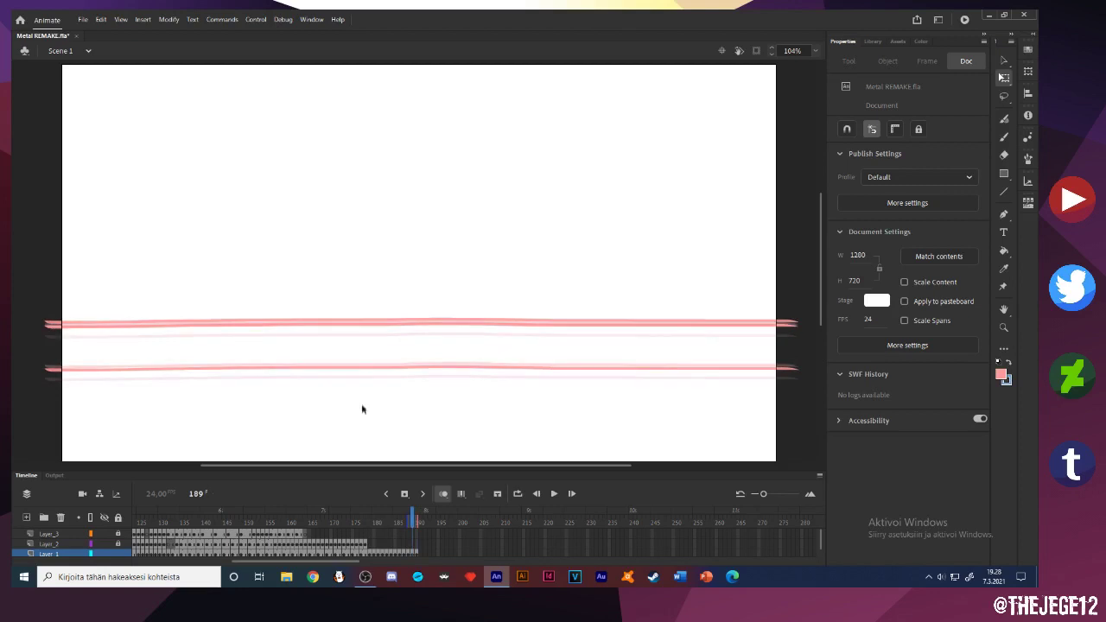
Lock Layer_1, unlock Layer_2 and insert a blank keyframe at frame 179 on Layer_2
{"action": "left_click", "coordinate": [369, 544]}
{"action": "key", "text": "F7"}
{"action": "key", "text": "b"}
Play the animation and step back frame by frame to frame 178 to judge the timing of the transition
{"action": "key", "text": "Return"}
{"action": "key", "text": "comma"}
{"action": "key", "text": "comma"}
{"action": "key", "text": "comma"}
{"action": "key", "text": "comma"}
{"action": "key", "text": "comma"}
{"action": "key", "text": "comma"}
{"action": "key", "text": "comma"}
{"action": "key", "text": "comma"}
{"action": "key", "text": "comma"}
{"action": "key", "text": "comma"}
{"action": "key", "text": "comma"}
{"action": "key", "text": "comma"}
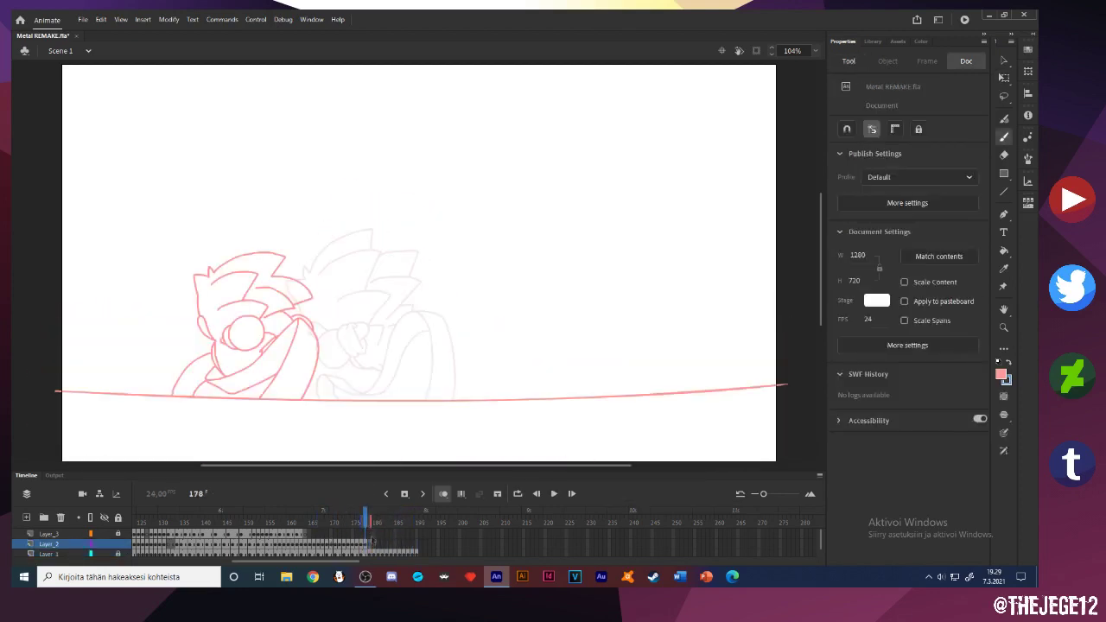
Insert extra frames at several points on Layer_1 from about frame 183 onward to hold the ground-line drawings longer
{"action": "left_click_drag", "start_coordinate": [353, 530], "coordinate": [372, 559]}
{"action": "left_click", "coordinate": [382, 553]}
{"action": "left_click", "coordinate": [390, 554]}
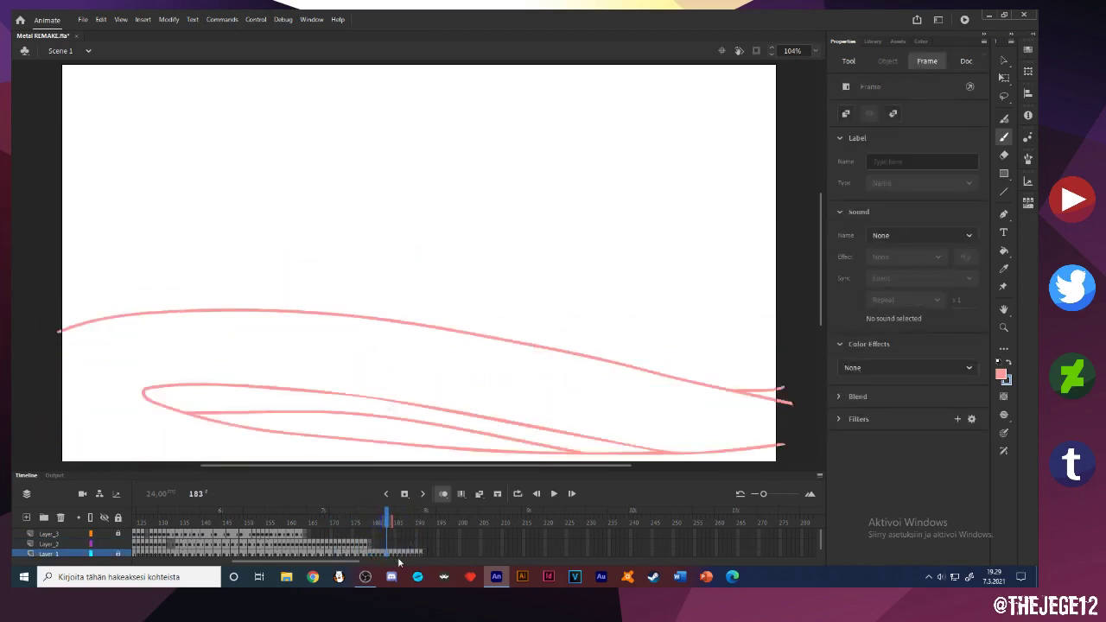
{"action": "left_click", "coordinate": [390, 553]}
{"action": "key", "text": "F5"}
{"action": "left_click", "coordinate": [400, 553]}
{"action": "key", "text": "F5"}
{"action": "left_click", "coordinate": [408, 553]}
{"action": "key", "text": "F5"}
{"action": "left_click", "coordinate": [421, 554]}
Step back through the retimed ground-line frames to frame 179 with Layer_2 active
{"action": "left_click", "coordinate": [409, 546]}
{"action": "key", "text": "comma"}
{"action": "key", "text": "comma"}
{"action": "key", "text": "comma"}
{"action": "key", "text": "comma"}
{"action": "key", "text": "comma"}
{"action": "key", "text": "comma"}
{"action": "key", "text": "comma"}
{"action": "key", "text": "comma"}
{"action": "key", "text": "comma"}
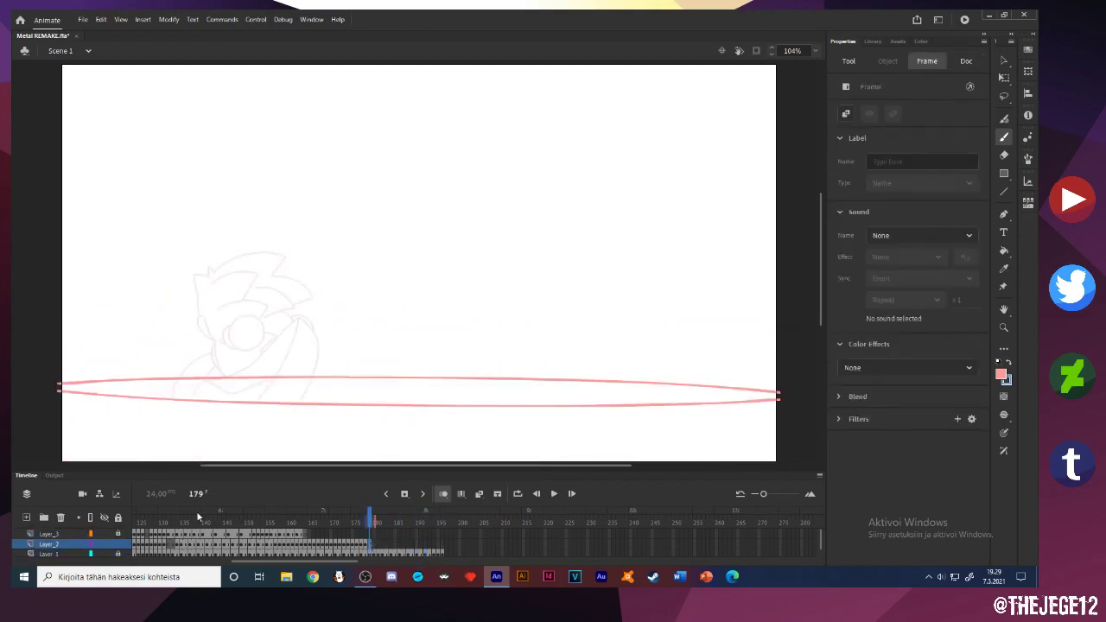
Zoom to 200% and draw the character's torso and angular side flap on Layer_2 frame 179 with a size 3 brush
{"action": "key", "text": "b"}
{"action": "left_click", "coordinate": [814, 51]}
{"action": "left_click", "coordinate": [831, 133]}
{"action": "left_click_drag", "start_coordinate": [51, 299], "coordinate": [296, 212]}
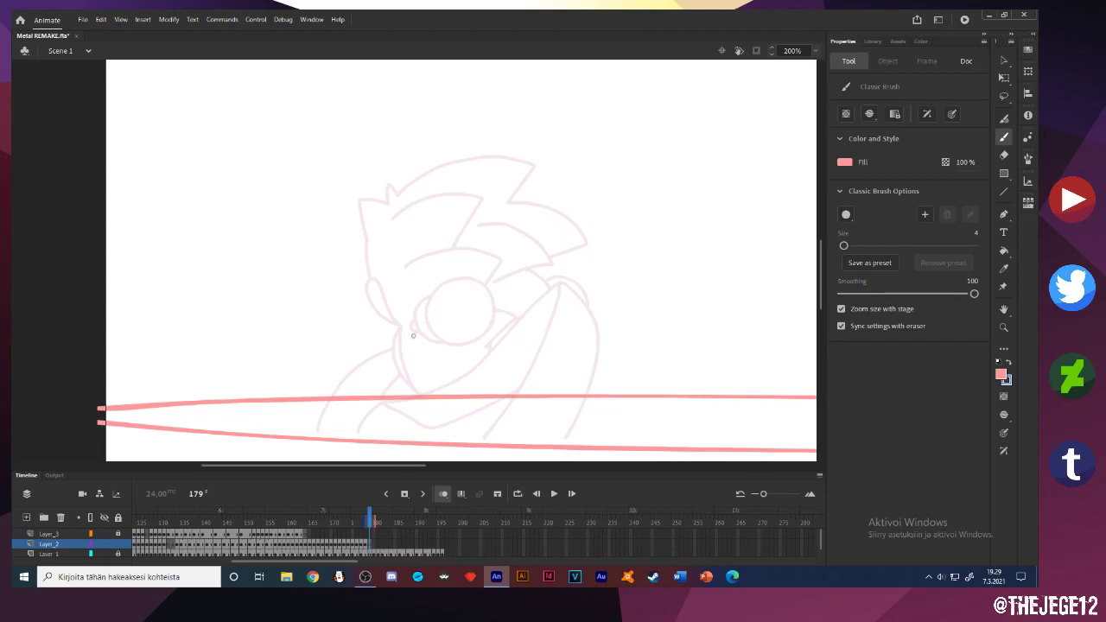
{"action": "key", "text": "period"}
{"action": "key", "text": "period"}
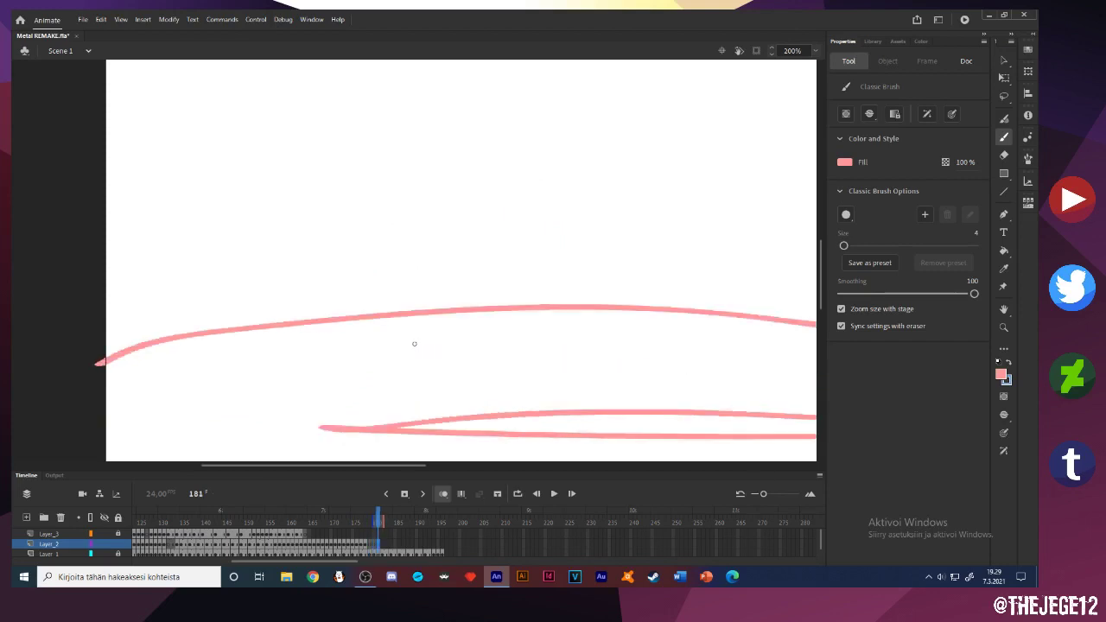
{"action": "key", "text": "comma"}
{"action": "key", "text": "comma"}
{"action": "left_click_drag", "start_coordinate": [406, 395], "coordinate": [447, 299]}
{"action": "key", "text": "ctrl+z"}
{"action": "key", "text": "Return"}
{"action": "mouse_move", "coordinate": [452, 396]}
{"action": "left_mouse_down"}
{"action": "mouse_move", "coordinate": [459, 318]}
{"action": "mouse_move", "coordinate": [385, 364]}
{"action": "mouse_move", "coordinate": [373, 396]}
{"action": "left_mouse_up"}
{"action": "left_click_drag", "start_coordinate": [403, 278], "coordinate": [343, 346]}
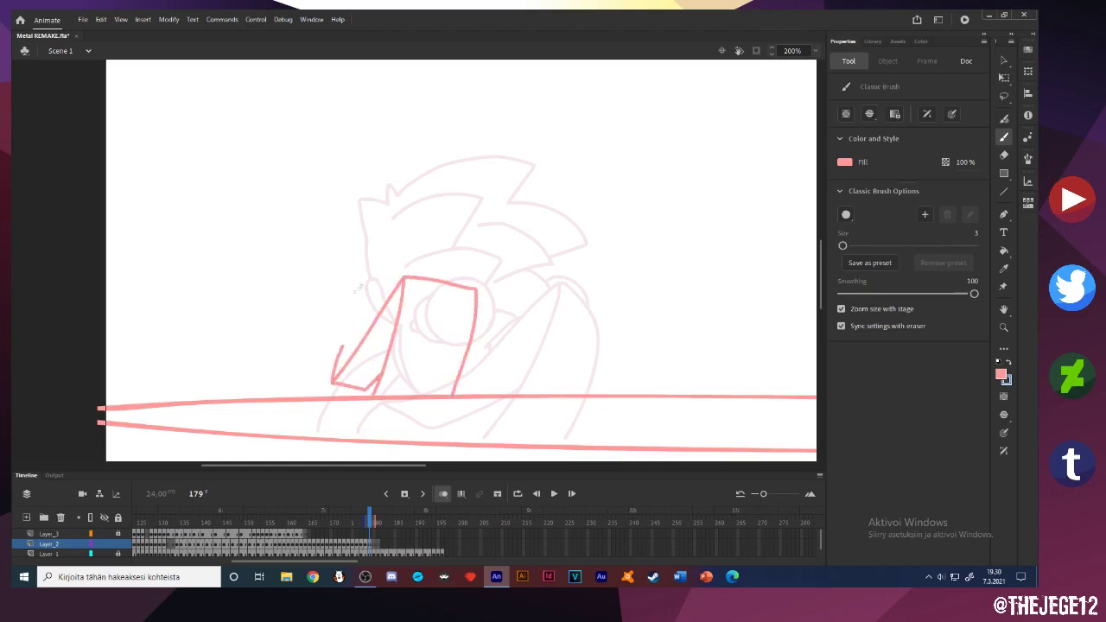
Draw the raised round fist and the head with its spiky hair above the torso on frame 179
{"action": "mouse_move", "coordinate": [316, 308]}
{"action": "left_mouse_down"}
{"action": "mouse_move", "coordinate": [337, 277]}
{"action": "mouse_move", "coordinate": [311, 315]}
{"action": "mouse_move", "coordinate": [300, 293]}
{"action": "mouse_move", "coordinate": [360, 304]}
{"action": "mouse_move", "coordinate": [375, 249]}
{"action": "mouse_move", "coordinate": [480, 290]}
{"action": "left_mouse_up"}
{"action": "key", "text": "e"}
{"action": "key", "text": "b"}
{"action": "key", "text": "v"}
{"action": "key", "text": "b"}
{"action": "mouse_move", "coordinate": [361, 226]}
{"action": "left_mouse_down"}
{"action": "mouse_move", "coordinate": [413, 185]}
{"action": "mouse_move", "coordinate": [477, 191]}
{"action": "mouse_move", "coordinate": [508, 240]}
{"action": "left_mouse_up"}
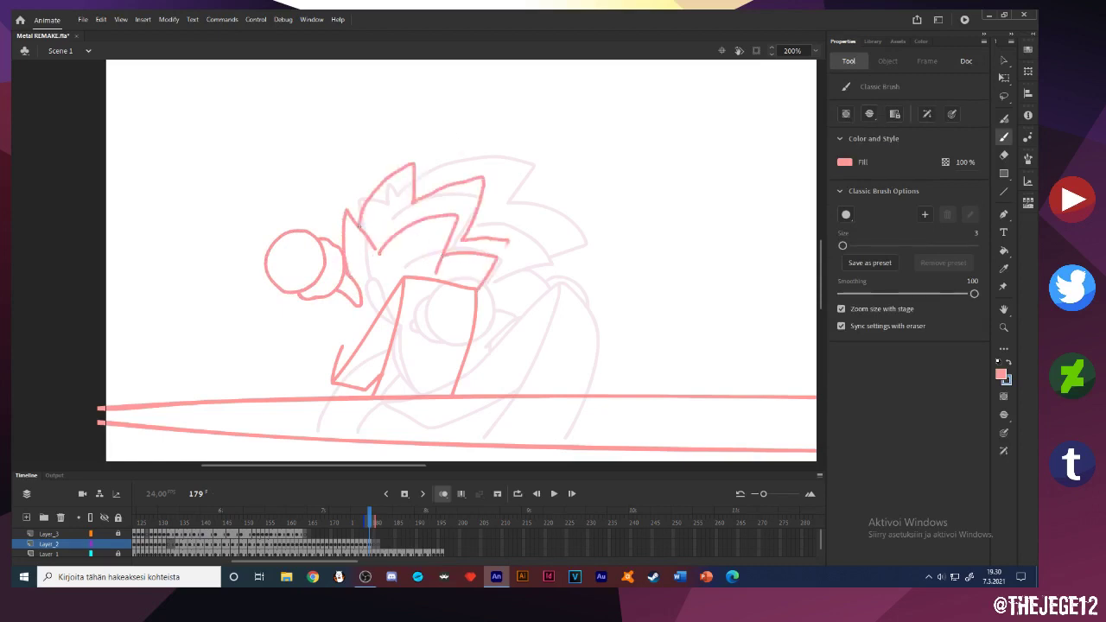
Add the second rounded fist beside the torso and the curved lower body lines down to the ground on frame 179
{"action": "left_click_drag", "start_coordinate": [349, 300], "coordinate": [349, 335]}
{"action": "left_click_drag", "start_coordinate": [477, 292], "coordinate": [473, 347]}
{"action": "left_click_drag", "start_coordinate": [342, 318], "coordinate": [297, 396]}
Move the whole character drawing on frame 179 to the left and compare it with the neighbouring frames
{"action": "key", "text": "v"}
{"action": "key", "text": "ctrl+a"}
{"action": "key", "text": "shift+Left"}
{"action": "key", "text": "shift+Left"}
{"action": "key", "text": "shift+Left"}
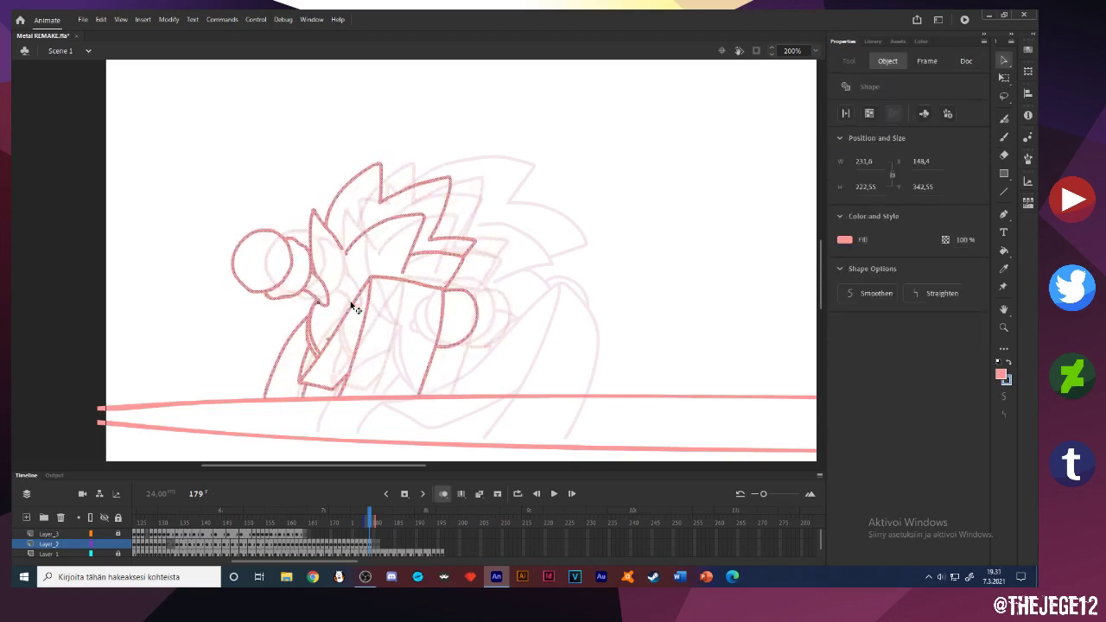
{"action": "left_click", "coordinate": [280, 336]}
{"action": "key", "text": "comma"}
{"action": "key", "text": "comma"}
{"action": "key", "text": "comma"}
{"action": "key", "text": "period"}
{"action": "key", "text": "period"}
{"action": "key", "text": "period"}
Draw a curved crescent-like body shape with a pointed end on frame 180 of Layer_2 and stretch it wider
{"action": "key", "text": "period"}
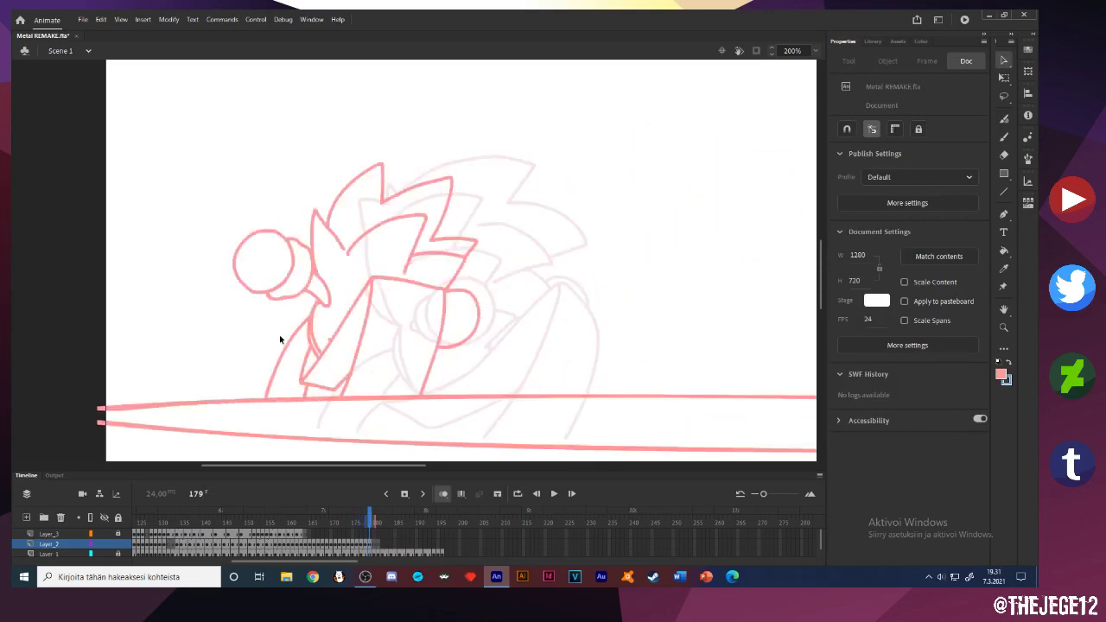
{"action": "key", "text": "b"}
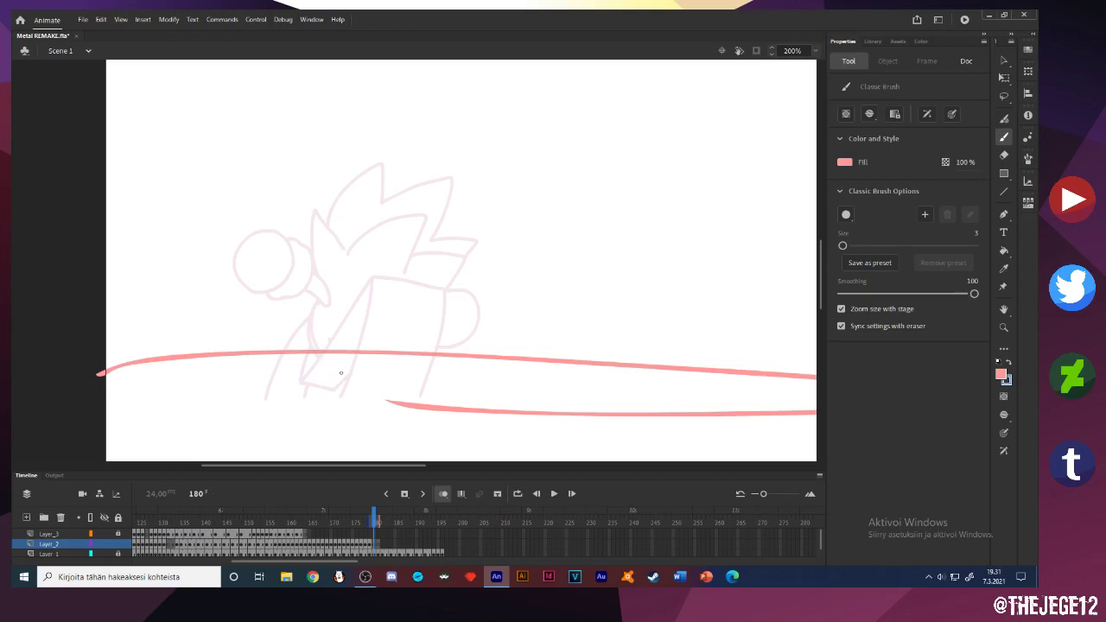
{"action": "mouse_move", "coordinate": [318, 431]}
{"action": "left_mouse_down"}
{"action": "mouse_move", "coordinate": [354, 380]}
{"action": "mouse_move", "coordinate": [291, 276]}
{"action": "mouse_move", "coordinate": [356, 350]}
{"action": "left_mouse_up"}
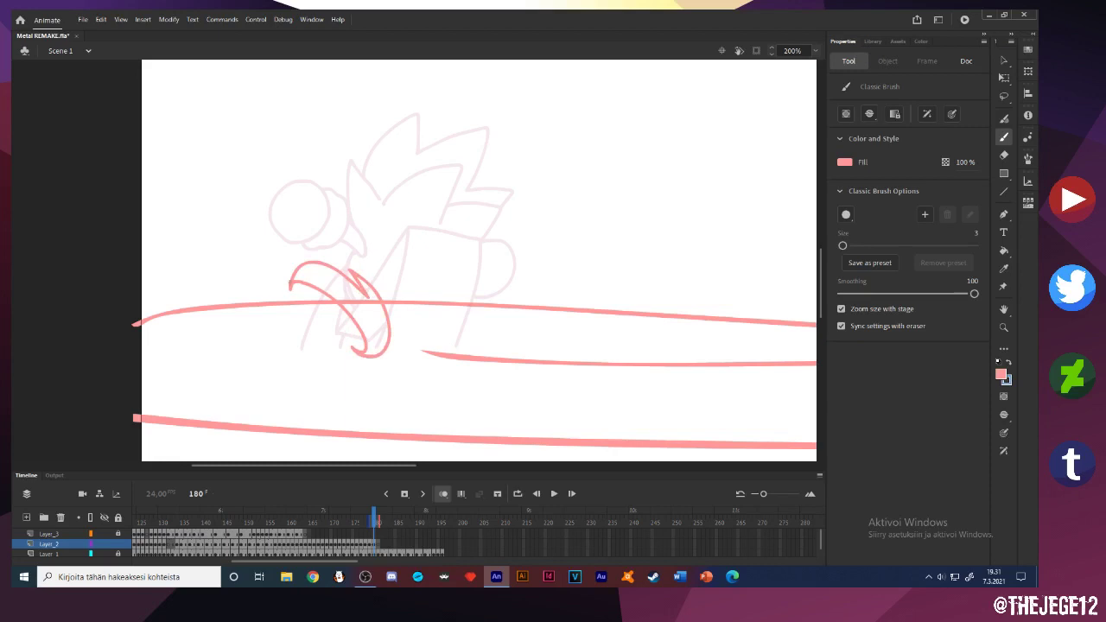
{"action": "key", "text": "ctrl+a"}
{"action": "key", "text": "q"}
{"action": "left_click_drag", "start_coordinate": [289, 309], "coordinate": [272, 311]}
{"action": "key", "text": "e"}
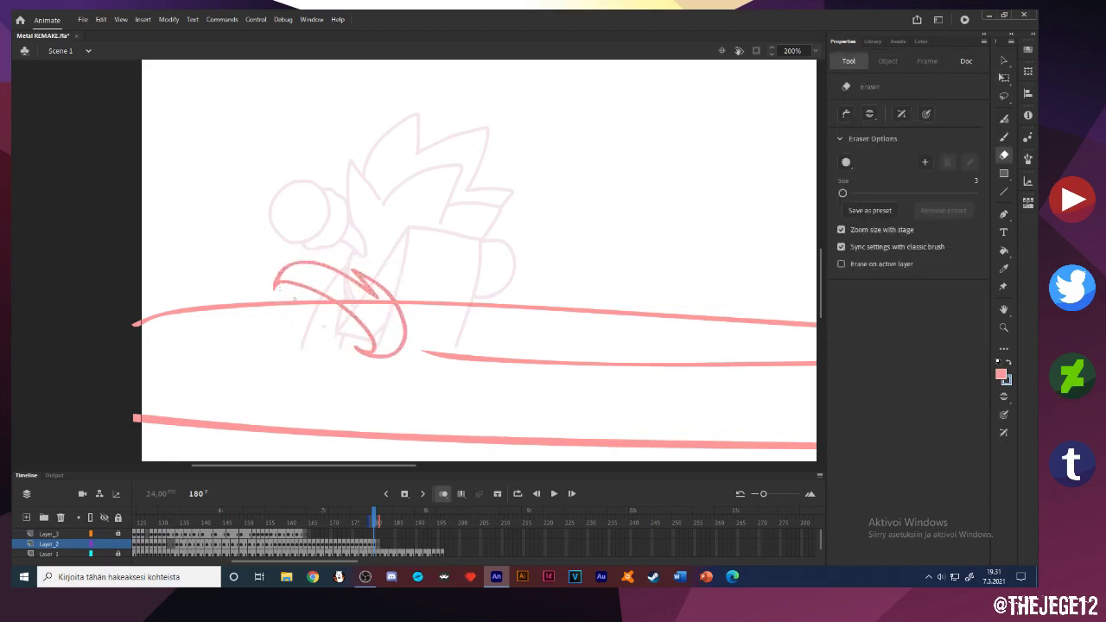
{"action": "key", "text": "b"}
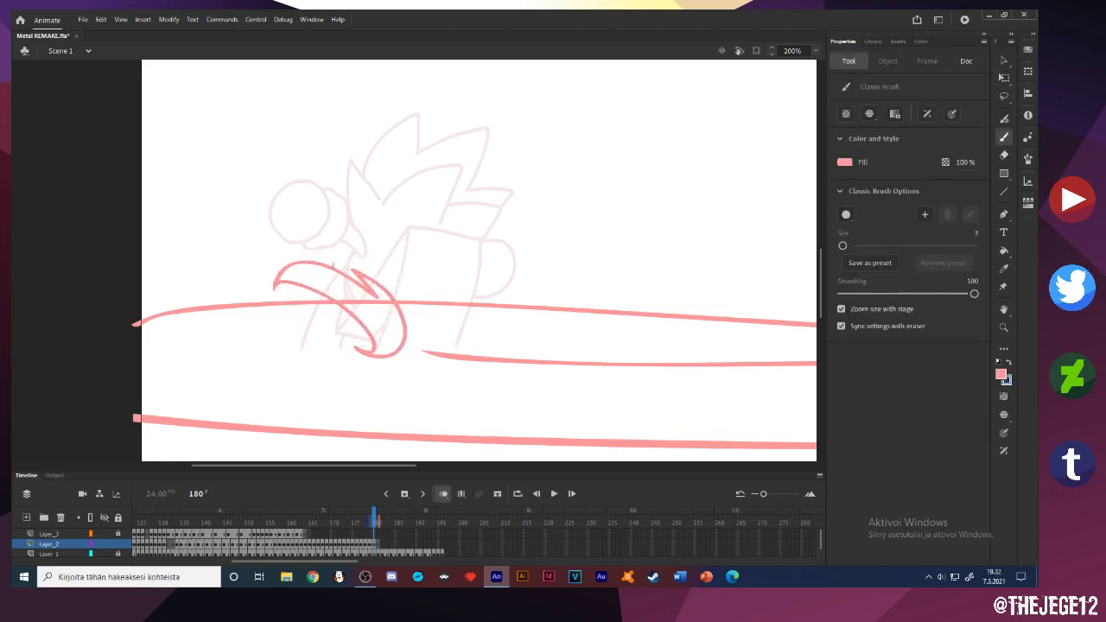
Draw a small round fist with its narrow wrist extending from the crescent shape on frame 180
{"action": "key", "text": "ctrl+z"}
{"action": "key", "text": "v"}
{"action": "key", "text": "b"}
{"action": "mouse_move", "coordinate": [443, 274]}
{"action": "left_mouse_down"}
{"action": "mouse_move", "coordinate": [455, 235]}
{"action": "mouse_move", "coordinate": [445, 275]}
{"action": "mouse_move", "coordinate": [428, 249]}
{"action": "mouse_move", "coordinate": [437, 268]}
{"action": "mouse_move", "coordinate": [428, 290]}
{"action": "mouse_move", "coordinate": [397, 301]}
{"action": "left_mouse_up"}
{"action": "key", "text": "e"}
{"action": "key", "text": "v"}
{"action": "key", "text": "q"}
{"action": "left_click", "coordinate": [391, 280]}
{"action": "key", "text": "b"}
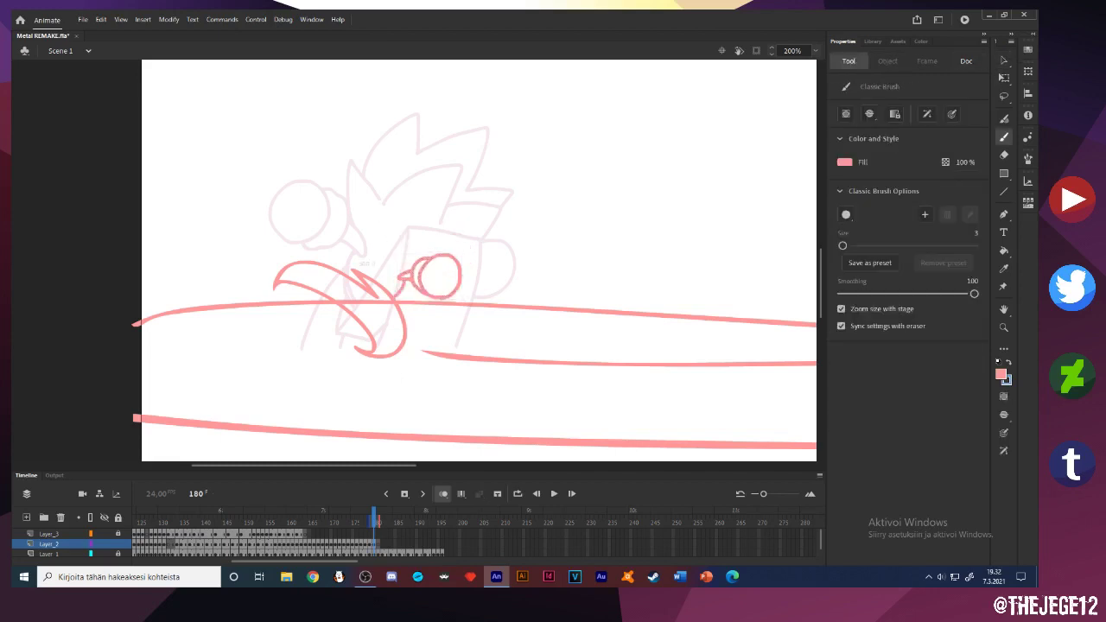
Add a small spike beside the torso on frame 179 and draw jagged spikes above the body on frame 180
{"action": "key", "text": "comma"}
{"action": "key", "text": "e"}
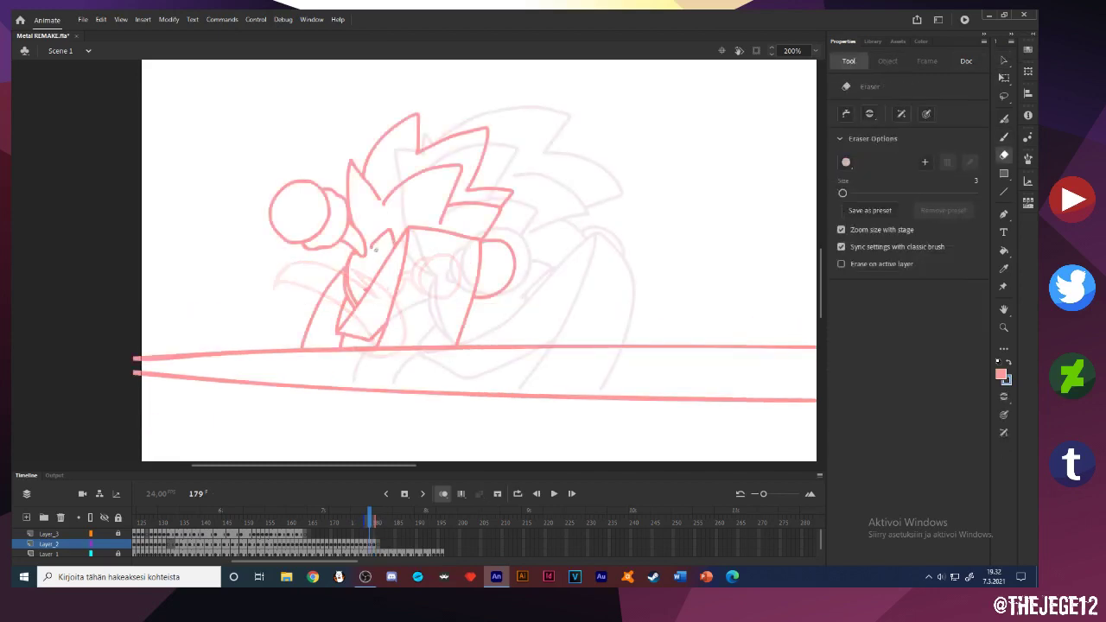
{"action": "key", "text": "b"}
{"action": "key", "text": "period"}
{"action": "mouse_move", "coordinate": [406, 271]}
{"action": "left_mouse_down"}
{"action": "mouse_move", "coordinate": [387, 241]}
{"action": "mouse_move", "coordinate": [362, 235]}
{"action": "left_mouse_up"}
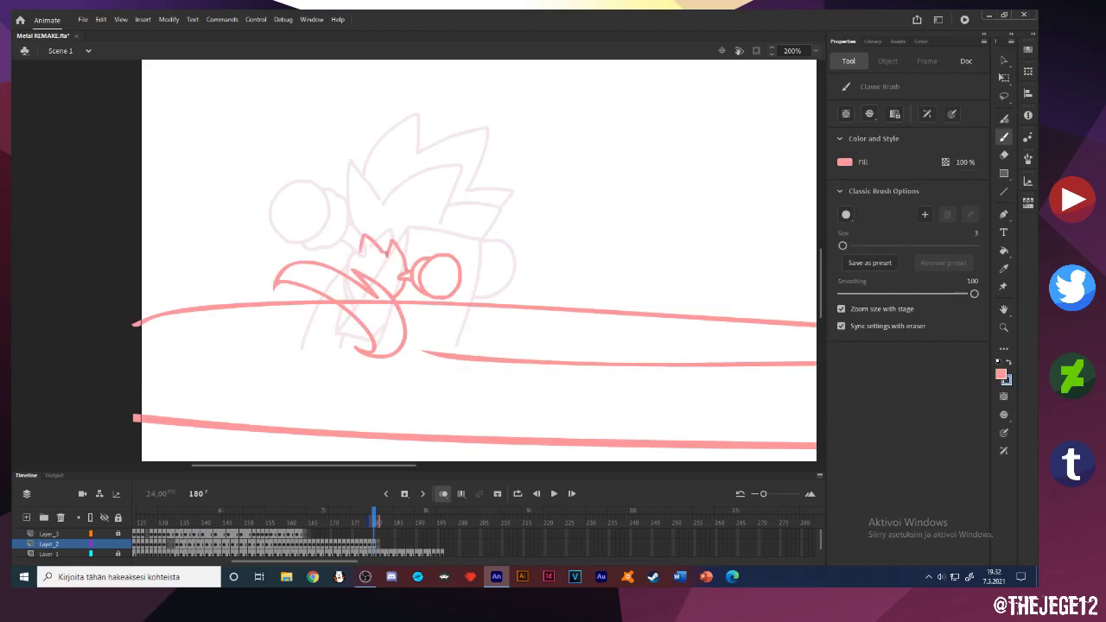
{"action": "left_click_drag", "start_coordinate": [425, 294], "coordinate": [408, 333]}
{"action": "key", "text": "ctrl+z"}
Draw the larger spiky hair, the second round fist and the curved lower body pieces on frame 180
{"action": "mouse_move", "coordinate": [359, 254]}
{"action": "left_mouse_down"}
{"action": "mouse_move", "coordinate": [371, 224]}
{"action": "mouse_move", "coordinate": [434, 211]}
{"action": "mouse_move", "coordinate": [412, 263]}
{"action": "left_mouse_up"}
{"action": "mouse_move", "coordinate": [360, 200]}
{"action": "left_mouse_down"}
{"action": "mouse_move", "coordinate": [386, 188]}
{"action": "mouse_move", "coordinate": [437, 221]}
{"action": "left_mouse_up"}
{"action": "left_click_drag", "start_coordinate": [341, 231], "coordinate": [344, 235]}
{"action": "left_click_drag", "start_coordinate": [414, 332], "coordinate": [406, 281]}
{"action": "mouse_move", "coordinate": [320, 294]}
{"action": "left_mouse_down"}
{"action": "mouse_move", "coordinate": [333, 320]}
{"action": "mouse_move", "coordinate": [342, 306]}
{"action": "mouse_move", "coordinate": [311, 313]}
{"action": "left_mouse_up"}
Shift the whole character drawing on frame 180 to the left
{"action": "key", "text": "v"}
{"action": "left_click", "coordinate": [343, 310]}
{"action": "key", "text": "b"}
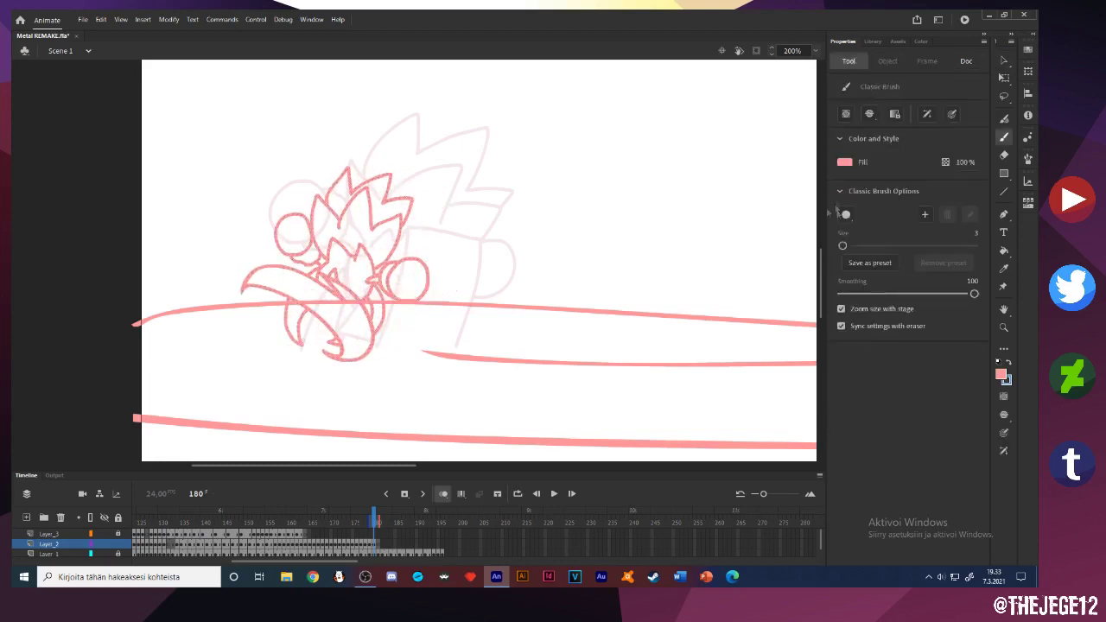
Fill the body shapes on frame 180 with white and scale the whole character up slightly
{"action": "key", "text": "v"}
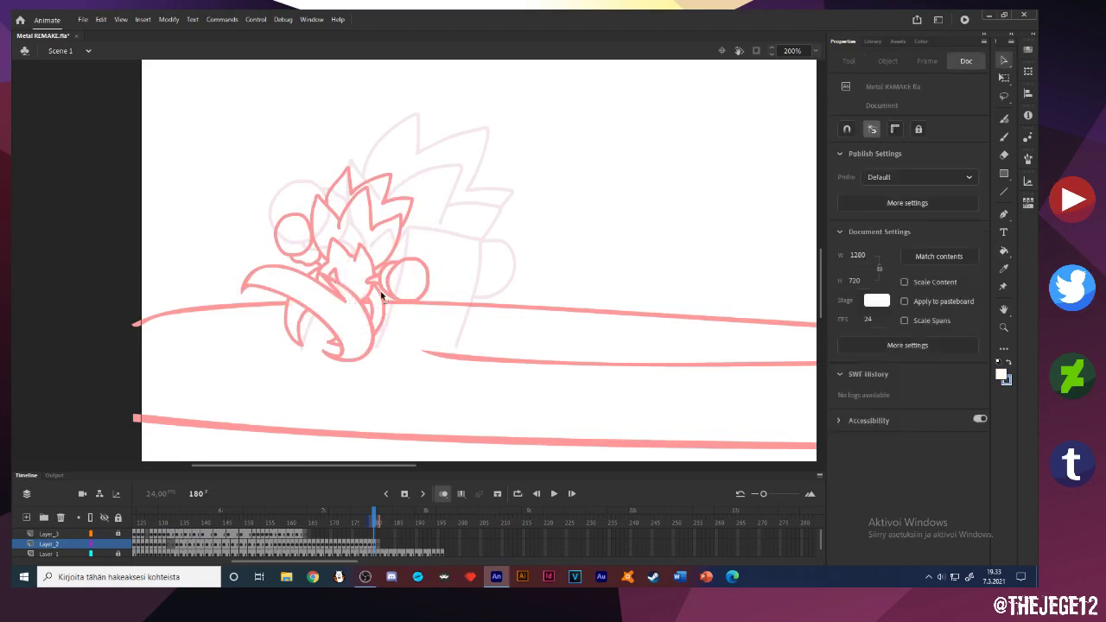
{"action": "key", "text": "ctrl+a"}
{"action": "key", "text": "q"}
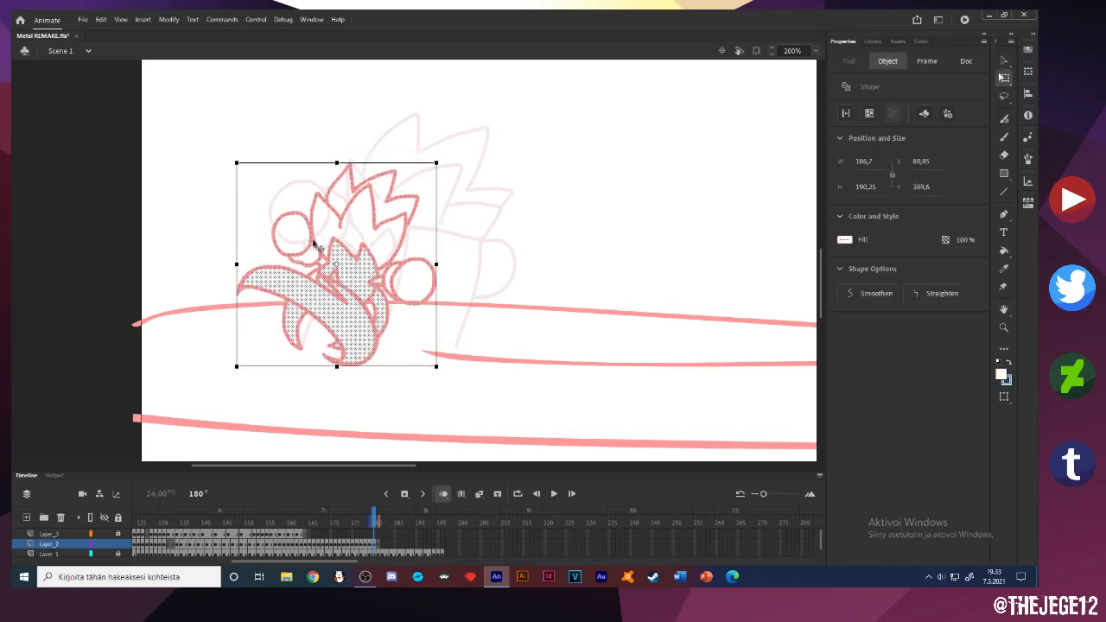
Nudge the whole character drawing on frame 180 slightly up and to the left
{"action": "left_click_drag", "start_coordinate": [313, 241], "coordinate": [306, 238]}
{"action": "left_click", "coordinate": [291, 126]}
Flip back and forth through the frames around frame 180 to check the character's motion
{"action": "key", "text": "comma"}
{"action": "key", "text": "comma"}
{"action": "key", "text": "period"}
{"action": "key", "text": "period"}
{"action": "key", "text": "period"}
{"action": "key", "text": "period"}
{"action": "key", "text": "period"}
{"action": "key", "text": "period"}
{"action": "key", "text": "period"}
{"action": "key", "text": "comma"}
{"action": "key", "text": "comma"}
{"action": "key", "text": "comma"}
{"action": "key", "text": "comma"}
{"action": "key", "text": "comma"}
{"action": "key", "text": "period"}
Draw the character's round fist, curved lower body and spiky hair on Layer_2 frame 181 with a pink brush
{"action": "key", "text": "b"}
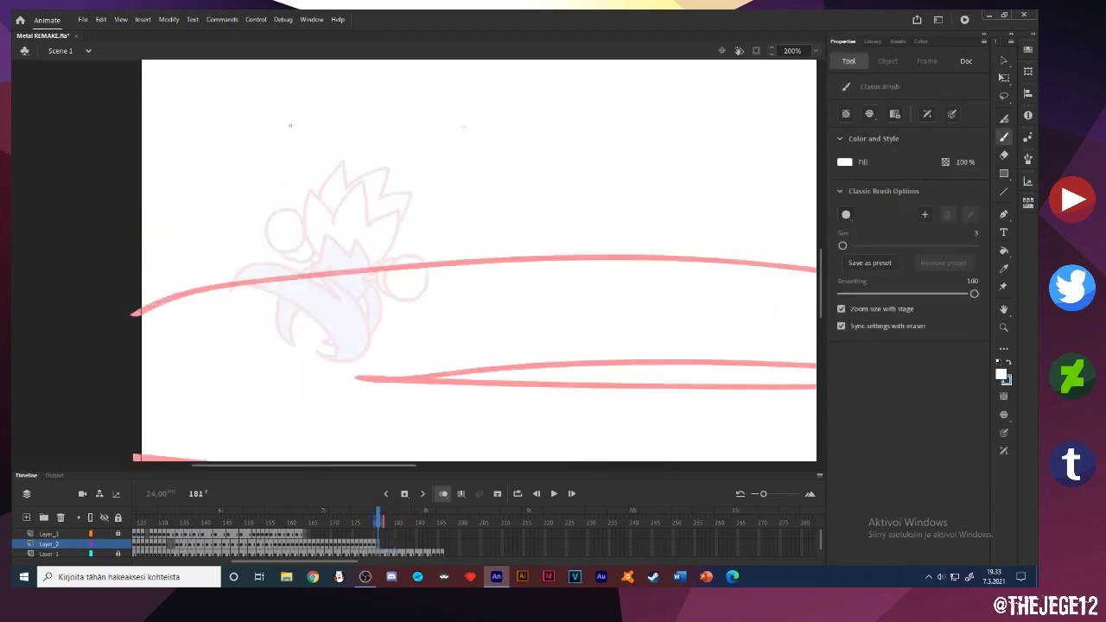
{"action": "left_click", "coordinate": [390, 375]}
{"action": "left_click_drag", "start_coordinate": [418, 292], "coordinate": [425, 288]}
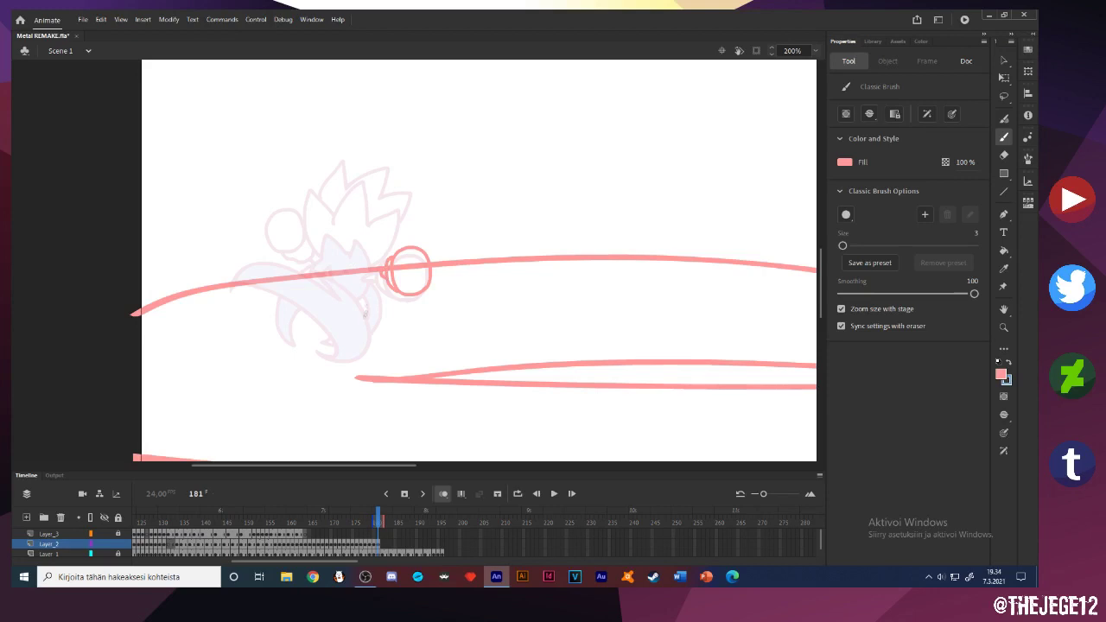
{"action": "mouse_move", "coordinate": [396, 297]}
{"action": "left_mouse_down"}
{"action": "mouse_move", "coordinate": [274, 281]}
{"action": "mouse_move", "coordinate": [336, 331]}
{"action": "mouse_move", "coordinate": [398, 313]}
{"action": "left_mouse_up"}
{"action": "mouse_move", "coordinate": [312, 258]}
{"action": "left_mouse_down"}
{"action": "mouse_move", "coordinate": [312, 339]}
{"action": "mouse_move", "coordinate": [385, 311]}
{"action": "left_mouse_up"}
{"action": "mouse_move", "coordinate": [408, 247]}
{"action": "left_mouse_down"}
{"action": "mouse_move", "coordinate": [363, 183]}
{"action": "mouse_move", "coordinate": [320, 231]}
{"action": "mouse_move", "coordinate": [372, 216]}
{"action": "mouse_move", "coordinate": [347, 258]}
{"action": "left_mouse_up"}
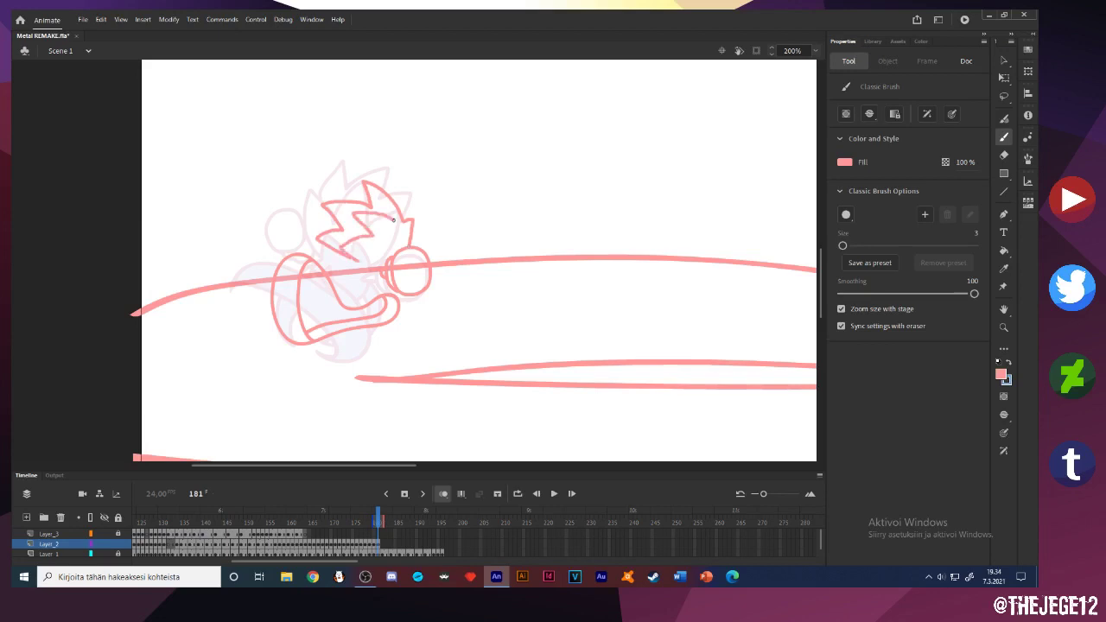
Add the inner spikes, the torso curve and the small rounded shape behind the hair on frame 181
{"action": "left_click_drag", "start_coordinate": [347, 296], "coordinate": [381, 273]}
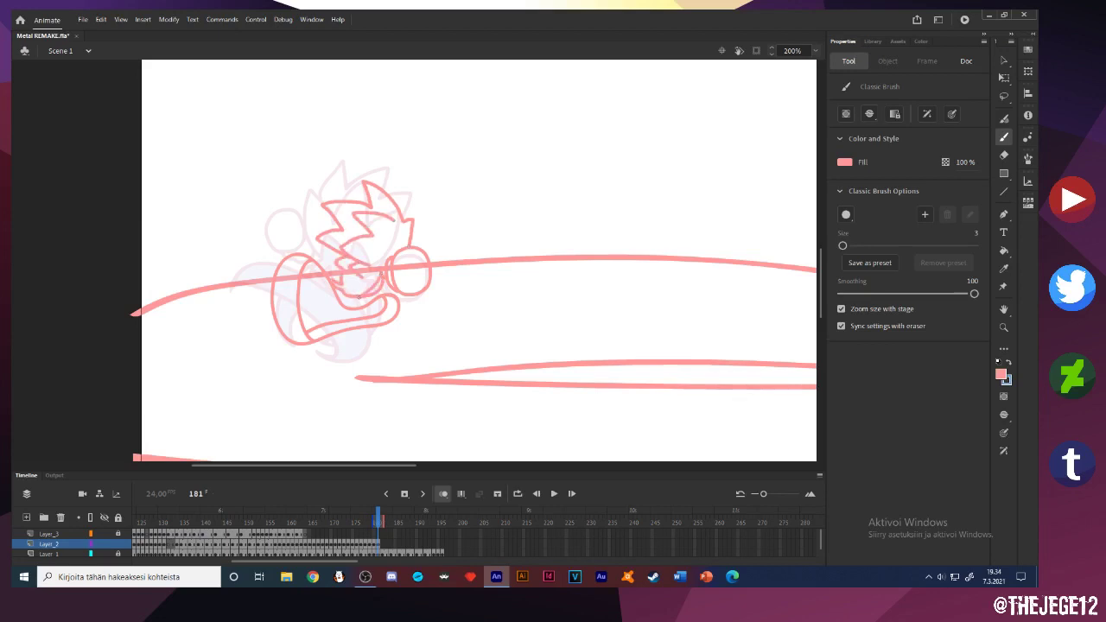
{"action": "left_click_drag", "start_coordinate": [321, 258], "coordinate": [332, 225]}
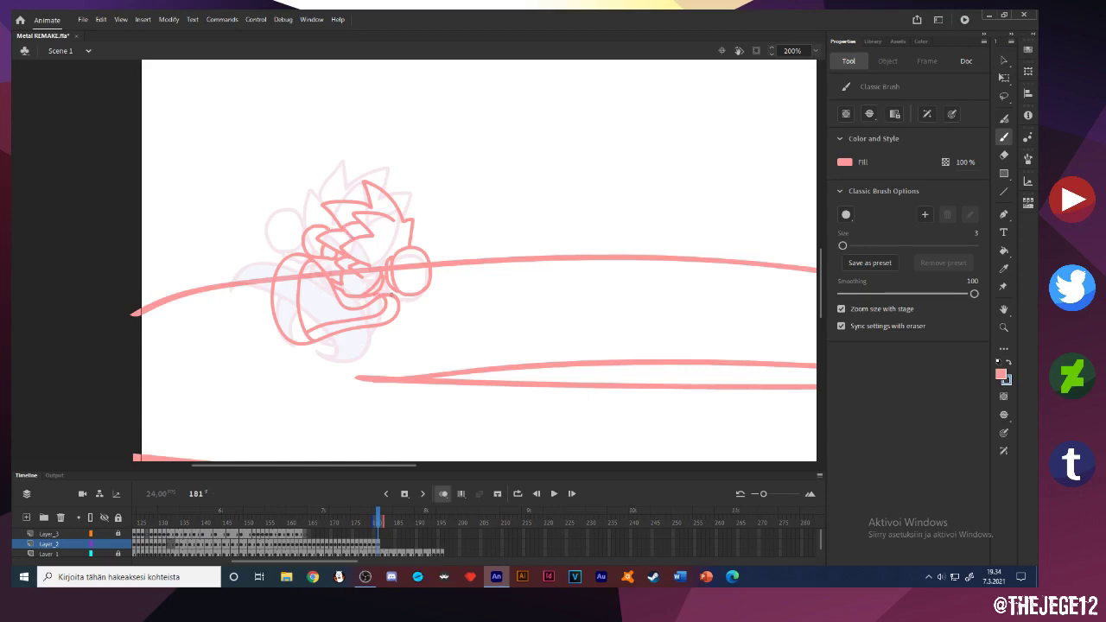
{"action": "left_click_drag", "start_coordinate": [309, 278], "coordinate": [351, 307]}
Fill the hair, fist and body shapes on frame 181 with white
{"action": "key", "text": "k"}
{"action": "left_click", "coordinate": [845, 162]}
{"action": "left_click", "coordinate": [650, 235]}
{"action": "left_click", "coordinate": [380, 246]}
{"action": "left_click", "coordinate": [324, 278]}
{"action": "left_click", "coordinate": [288, 303]}
Shift the whole character on frame 181 slightly up and right and compare it with the previous frame
{"action": "key", "text": "v"}
{"action": "key", "text": "ctrl+a"}
{"action": "left_click_drag", "start_coordinate": [333, 293], "coordinate": [342, 285]}
{"action": "left_click", "coordinate": [327, 190]}
{"action": "key", "text": "comma"}
{"action": "key", "text": "period"}
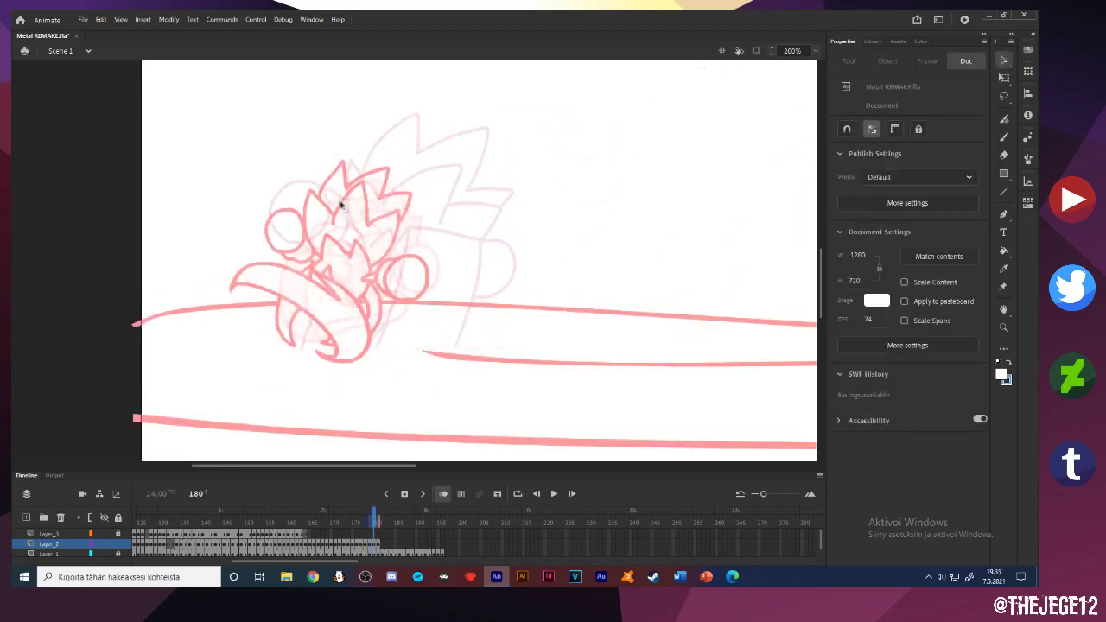
Fill the remaining gap beside the hair on frame 181 with white and nudge the whole drawing to the left
{"action": "key", "text": "k"}
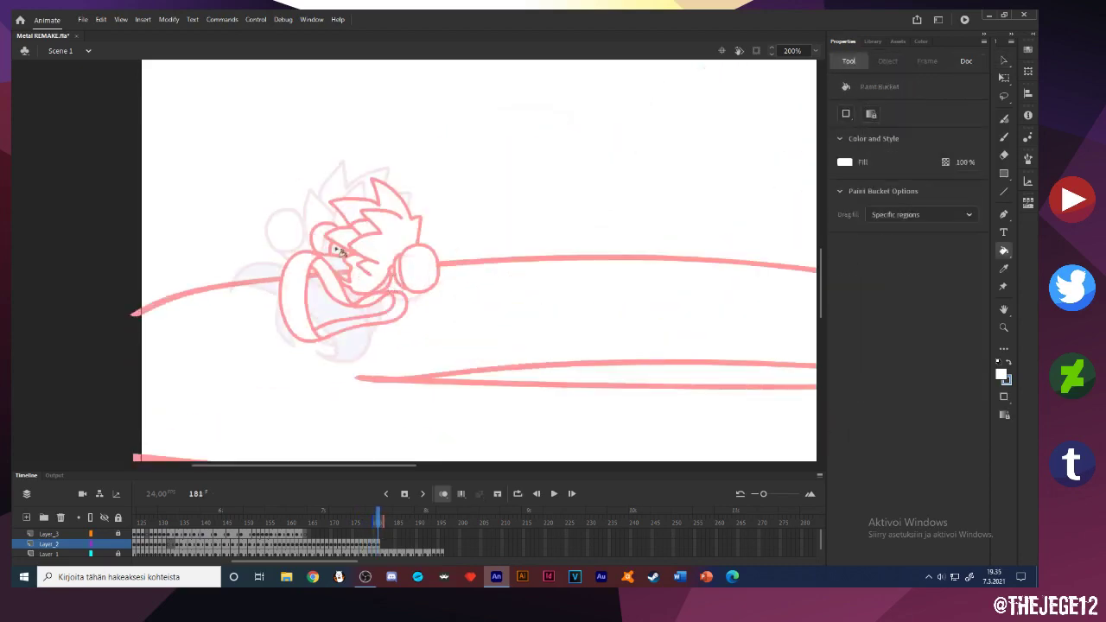
{"action": "left_click", "coordinate": [334, 249]}
{"action": "key", "text": "v"}
{"action": "key", "text": "ctrl+a"}
{"action": "left_click_drag", "start_coordinate": [365, 292], "coordinate": [358, 294]}
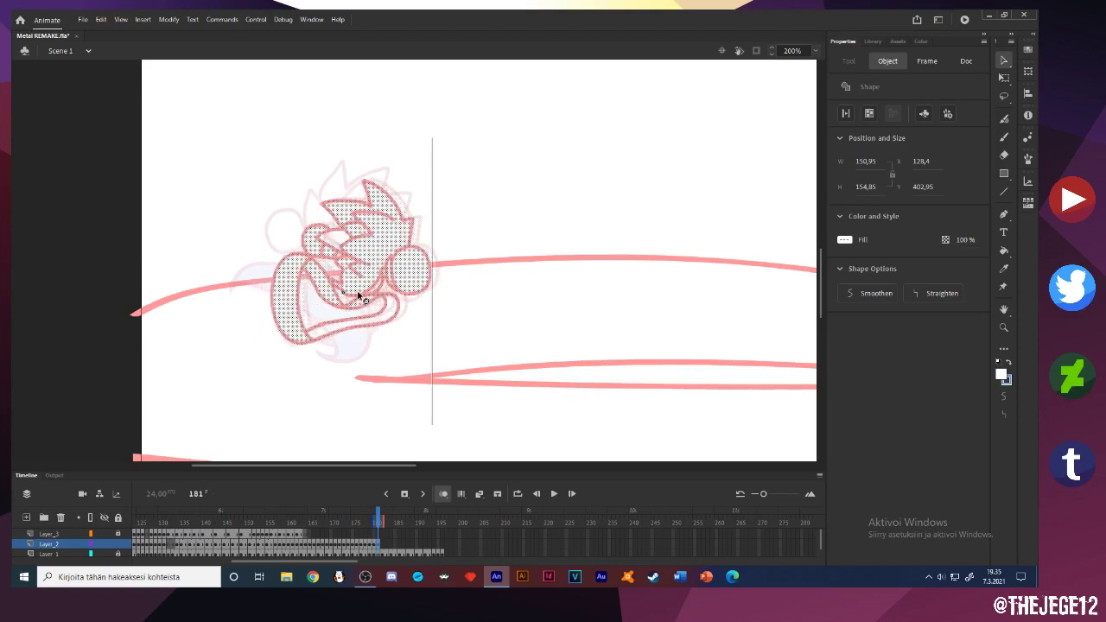
{"action": "left_click", "coordinate": [291, 153]}
Draw a round fist with its cuff and a short arm on frame 182 with a pink brush
{"action": "key", "text": "period"}
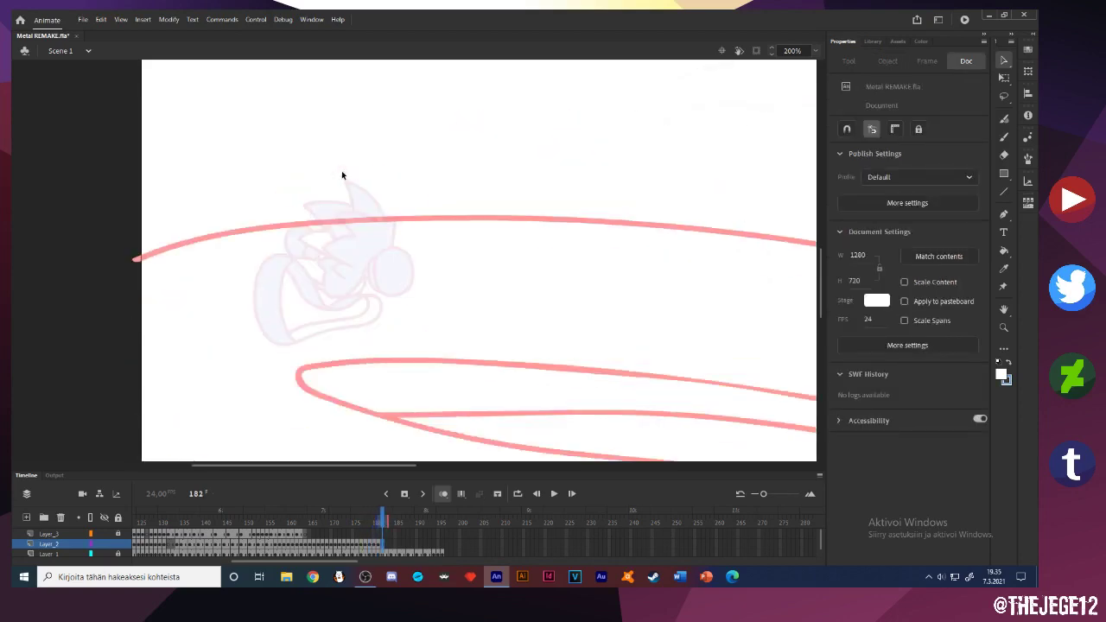
{"action": "key", "text": "b"}
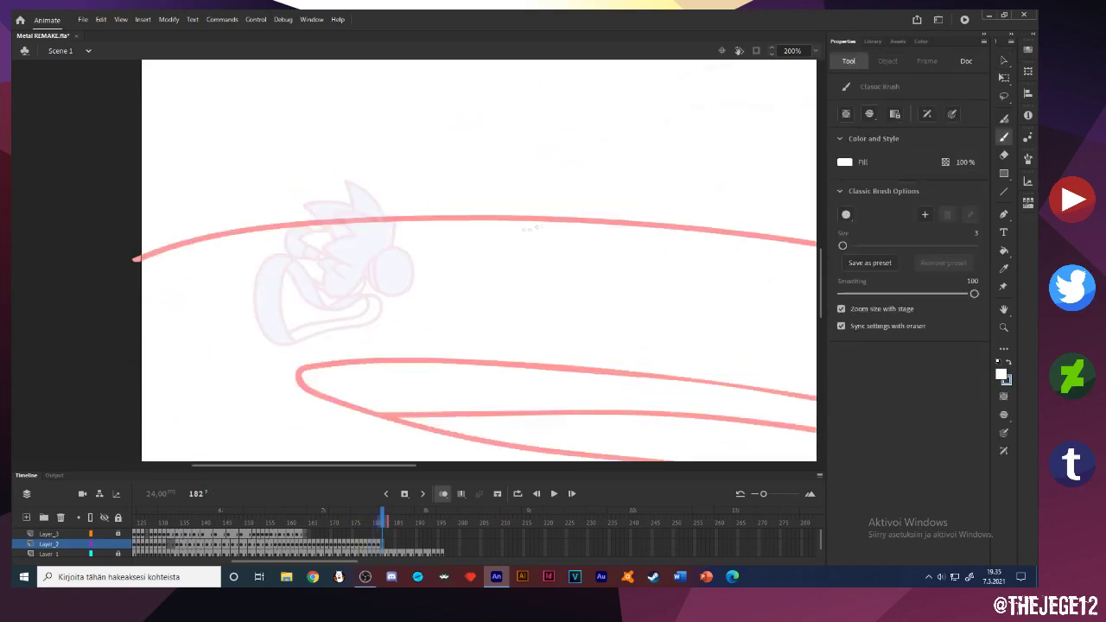
{"action": "left_click", "coordinate": [846, 162]}
{"action": "left_click", "coordinate": [506, 216]}
{"action": "mouse_move", "coordinate": [409, 285]}
{"action": "left_mouse_down"}
{"action": "mouse_move", "coordinate": [411, 257]}
{"action": "mouse_move", "coordinate": [421, 285]}
{"action": "mouse_move", "coordinate": [434, 259]}
{"action": "left_mouse_up"}
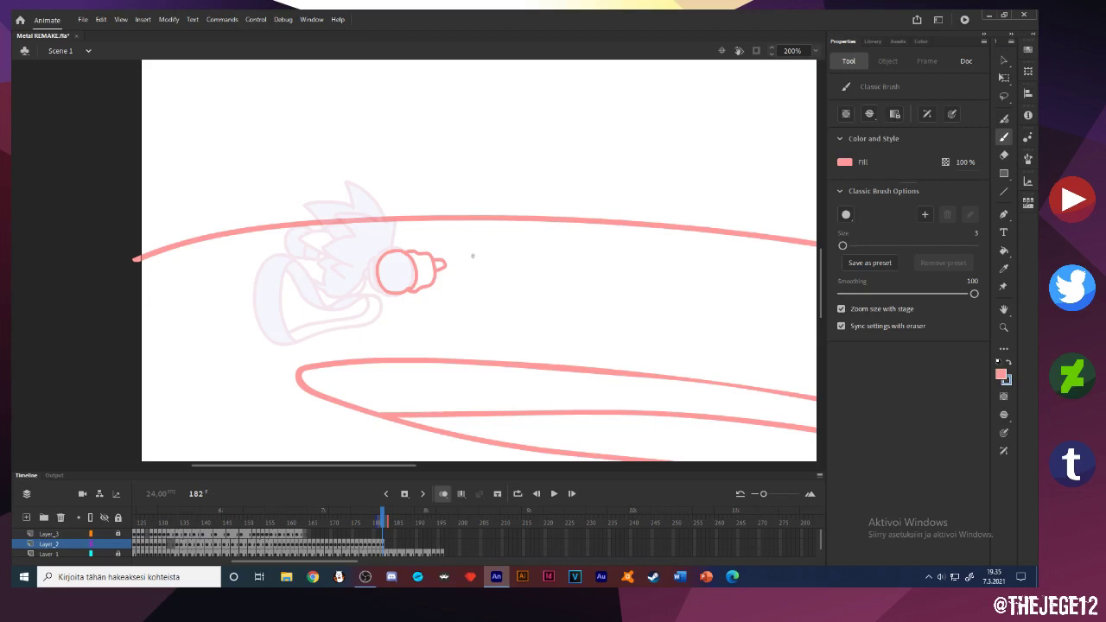
Draw the character's head with muzzle, nose, eye, ear and quills on frame 182 and move the drawing right
{"action": "mouse_move", "coordinate": [481, 256]}
{"action": "left_mouse_down"}
{"action": "mouse_move", "coordinate": [463, 261]}
{"action": "mouse_move", "coordinate": [484, 233]}
{"action": "left_mouse_up"}
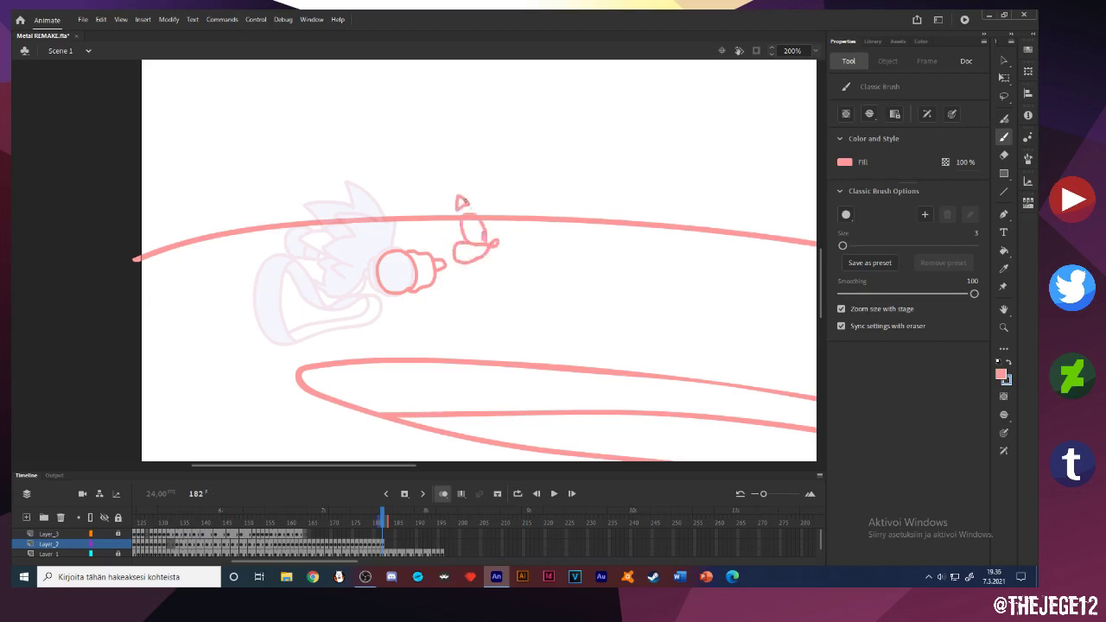
{"action": "mouse_move", "coordinate": [432, 183]}
{"action": "left_mouse_down"}
{"action": "mouse_move", "coordinate": [382, 187]}
{"action": "mouse_move", "coordinate": [420, 208]}
{"action": "left_mouse_up"}
{"action": "key", "text": "v"}
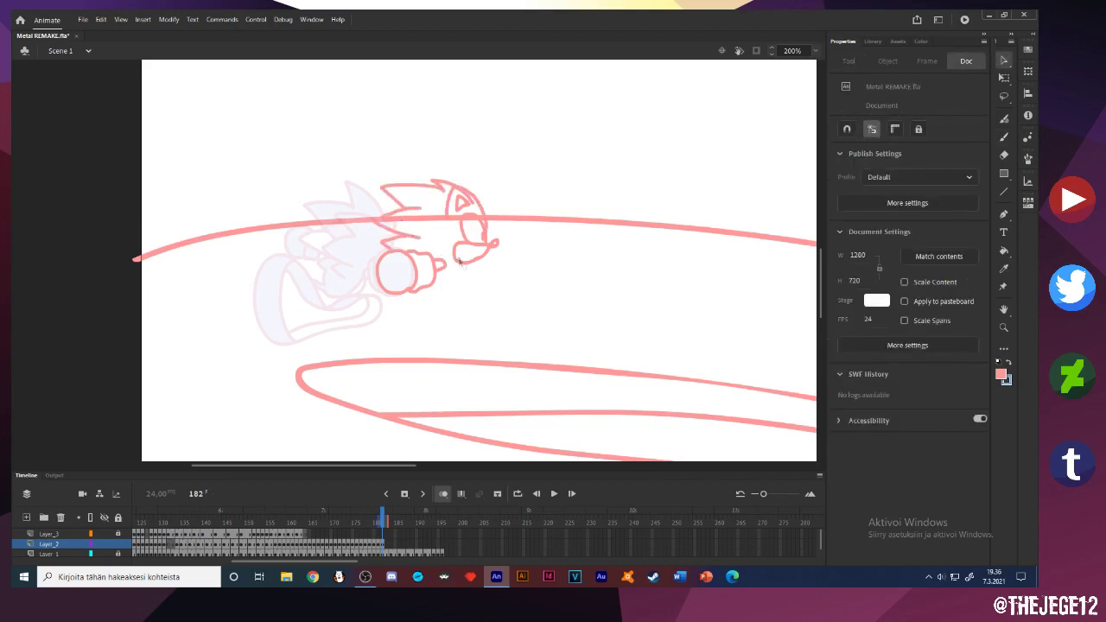
{"action": "key", "text": "b"}
{"action": "key", "text": "v"}
{"action": "left_click_drag", "start_coordinate": [433, 284], "coordinate": [457, 277]}
Add the small rear quills behind the head on frame 182 and clean up the strokes
{"action": "key", "text": "b"}
{"action": "left_click_drag", "start_coordinate": [406, 223], "coordinate": [414, 230]}
{"action": "key", "text": "e"}
{"action": "key", "text": "b"}
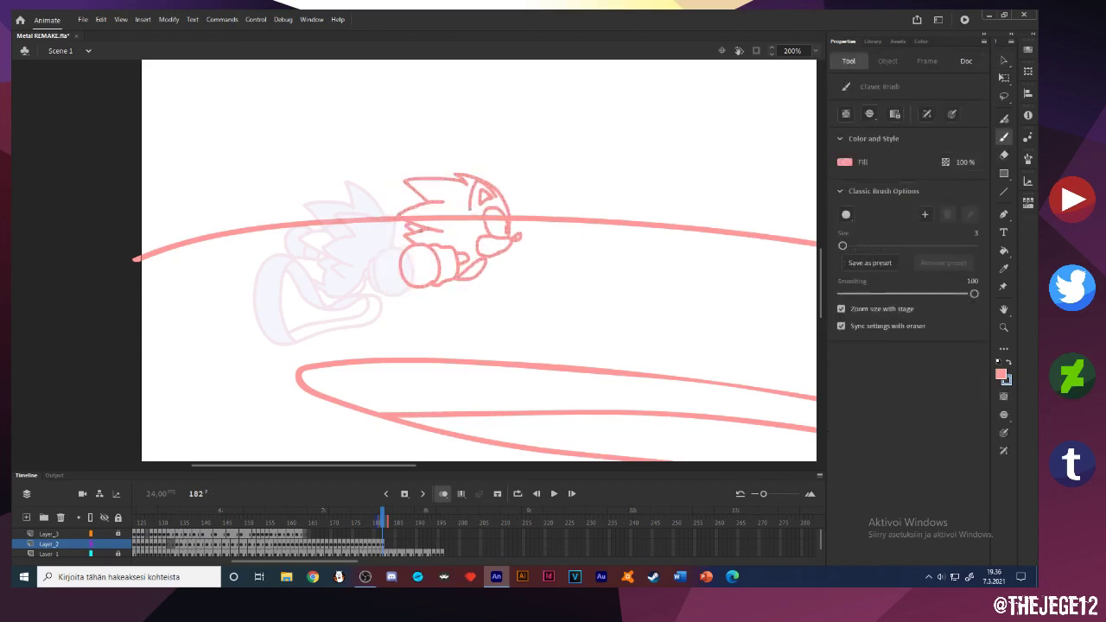
{"action": "key", "text": "e"}
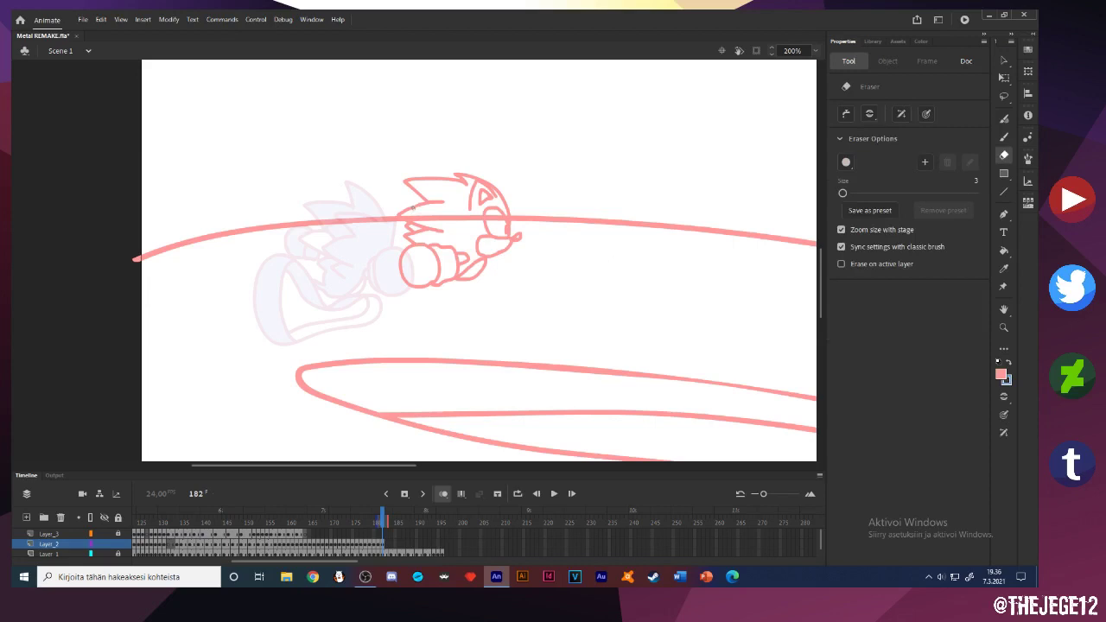
{"action": "key", "text": "v"}
{"action": "key", "text": "b"}
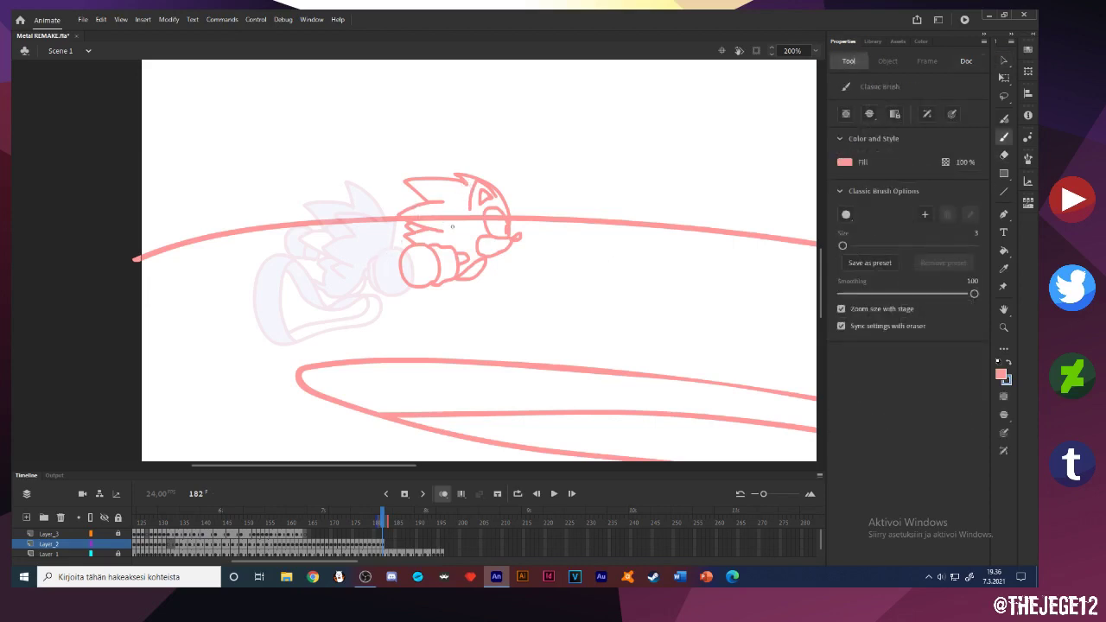
Draw the two curved legs with shoes, one in front of and one behind the fist, on frame 182
{"action": "mouse_move", "coordinate": [485, 264]}
{"action": "left_mouse_down"}
{"action": "mouse_move", "coordinate": [527, 285]}
{"action": "mouse_move", "coordinate": [453, 280]}
{"action": "left_mouse_up"}
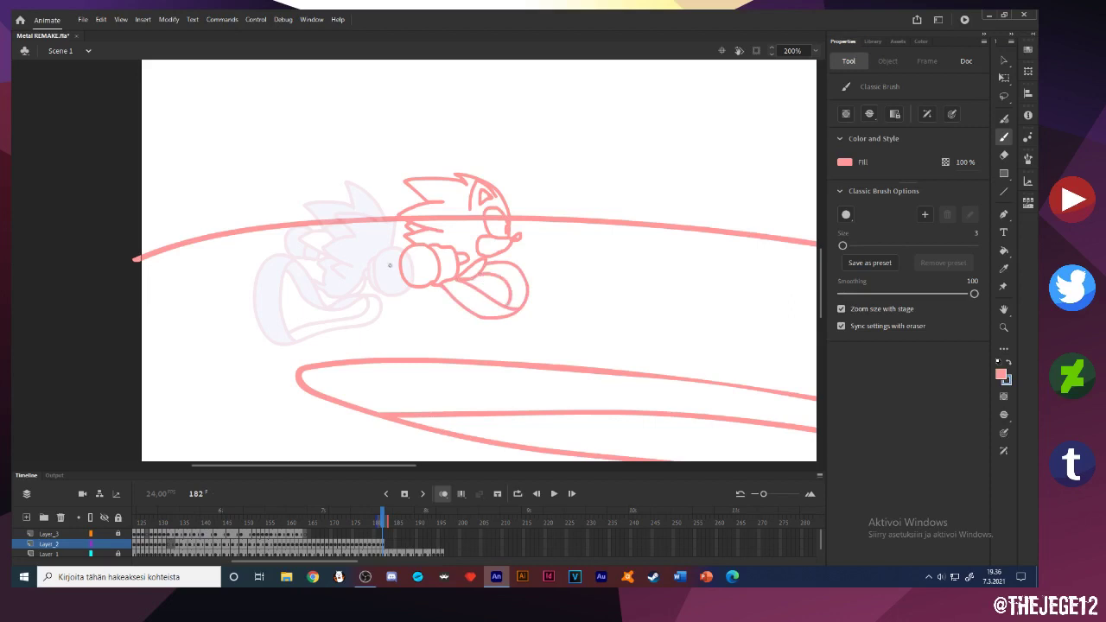
{"action": "mouse_move", "coordinate": [412, 243]}
{"action": "left_mouse_down"}
{"action": "mouse_move", "coordinate": [433, 298]}
{"action": "mouse_move", "coordinate": [446, 290]}
{"action": "mouse_move", "coordinate": [368, 300]}
{"action": "mouse_move", "coordinate": [451, 288]}
{"action": "left_mouse_up"}
{"action": "key", "text": "v"}
{"action": "left_click", "coordinate": [435, 286]}
Fill the head on frame 182 with white and shift the whole character slightly down and right
{"action": "key", "text": "k"}
{"action": "left_click", "coordinate": [845, 163]}
{"action": "left_click", "coordinate": [658, 229]}
{"action": "key", "text": "v"}
{"action": "key", "text": "ctrl+a"}
{"action": "left_click_drag", "start_coordinate": [469, 277], "coordinate": [484, 286]}
{"action": "left_click", "coordinate": [620, 308]}
Extend Layer_2 with blank keyframes through frame 192
{"action": "left_click_drag", "start_coordinate": [629, 306], "coordinate": [267, 302]}
{"action": "key", "text": "period"}
{"action": "key", "text": "period"}
{"action": "left_click", "coordinate": [815, 51]}
{"action": "left_click_drag", "start_coordinate": [797, 51], "coordinate": [776, 54]}
{"action": "type", "text": "150"}
{"action": "key", "text": "Return"}
{"action": "left_click_drag", "start_coordinate": [386, 545], "coordinate": [427, 550]}
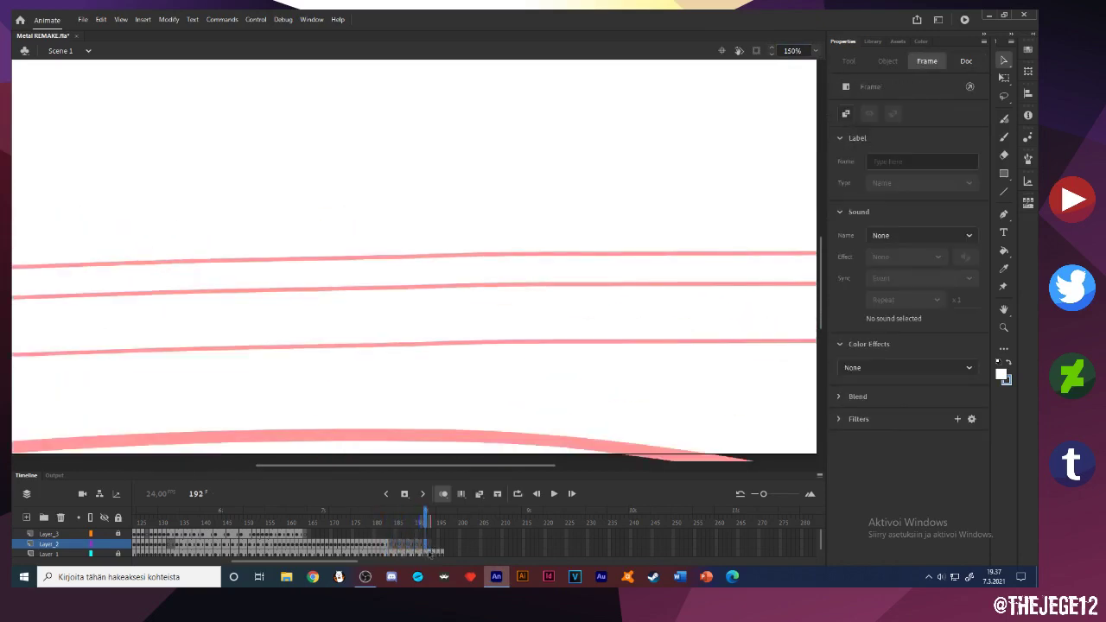
Draw the curved lower jaw of the character on Layer_2 frame 184 with a pink brush
{"action": "left_click", "coordinate": [391, 534]}
{"action": "key", "text": "b"}
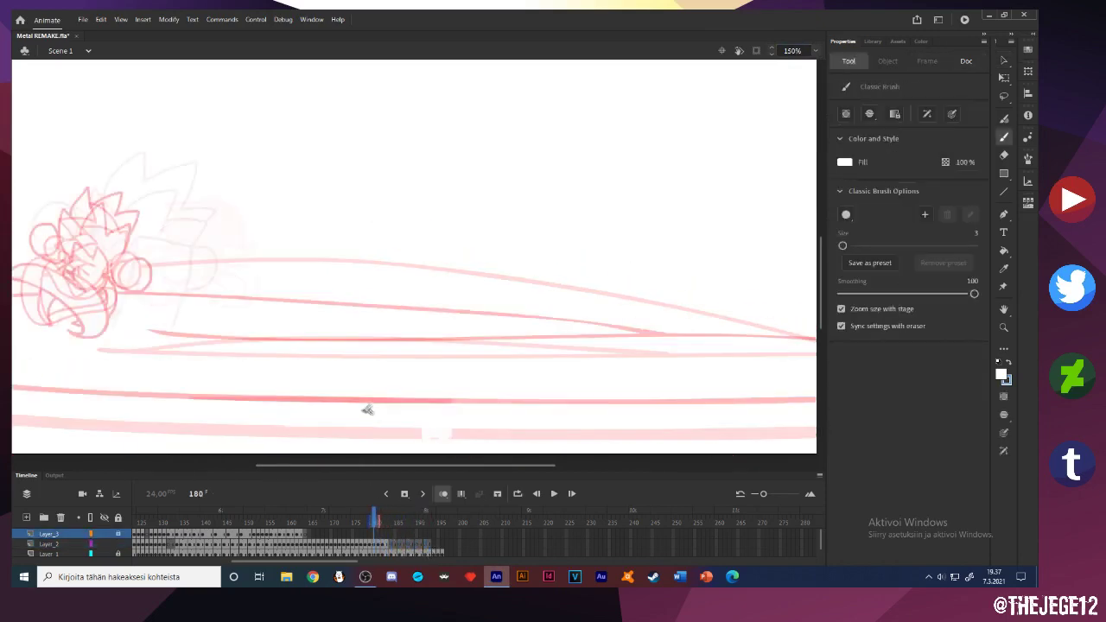
{"action": "key", "text": "."}
{"action": "left_click_drag", "start_coordinate": [362, 294], "coordinate": [292, 252]}
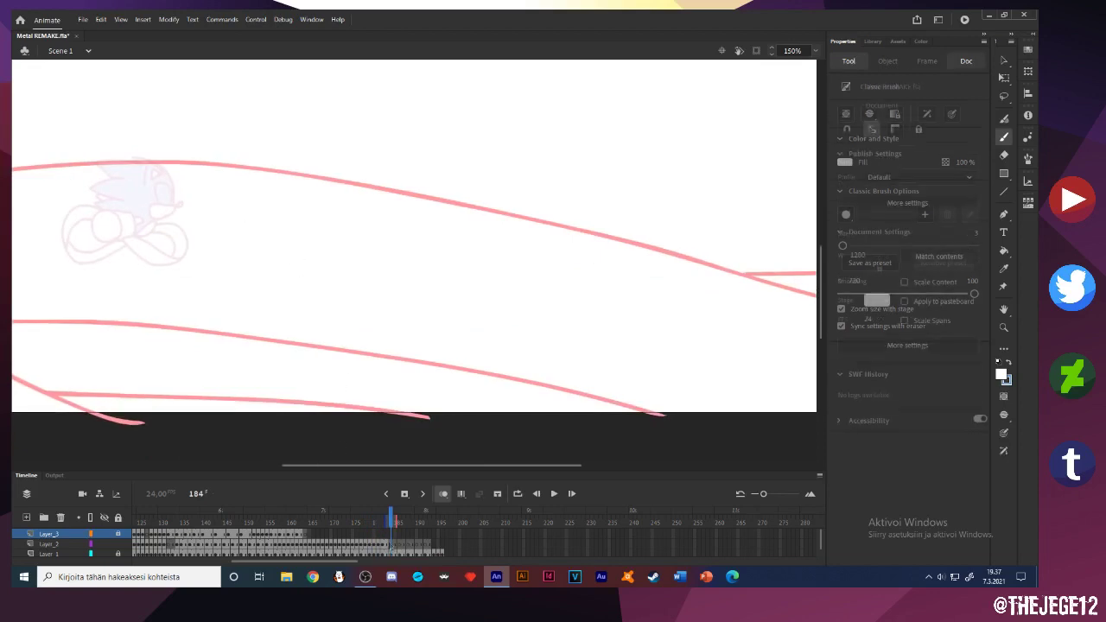
{"action": "left_click", "coordinate": [390, 544]}
{"action": "key", "text": "b"}
{"action": "left_click", "coordinate": [844, 163]}
{"action": "left_click", "coordinate": [642, 245]}
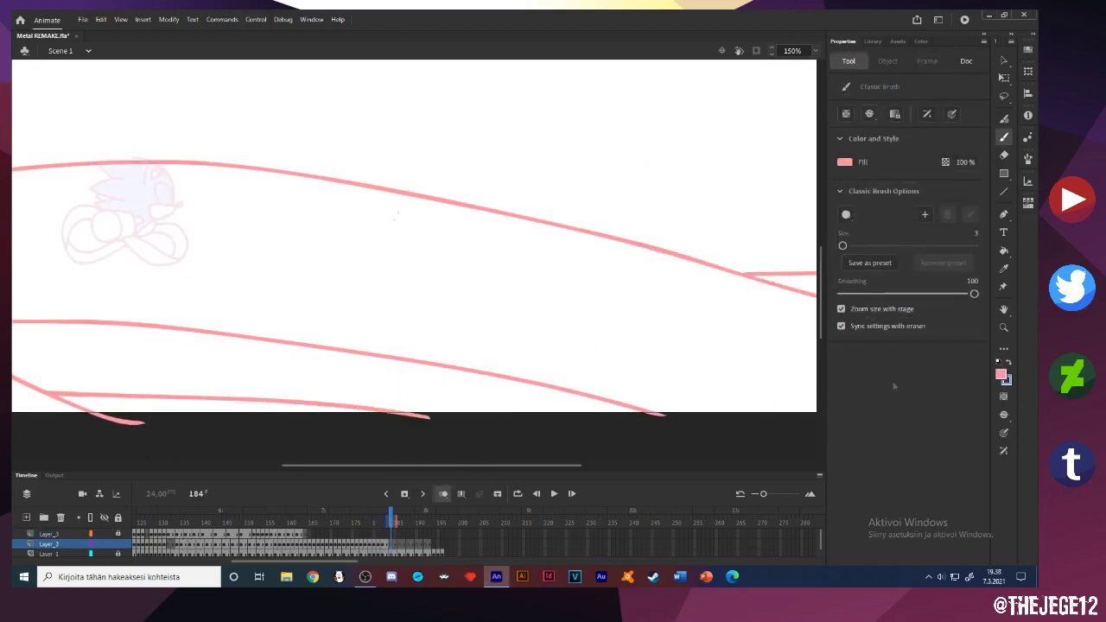
{"action": "mouse_move", "coordinate": [398, 242]}
{"action": "left_mouse_down"}
{"action": "mouse_move", "coordinate": [393, 273]}
{"action": "mouse_move", "coordinate": [350, 278]}
{"action": "mouse_move", "coordinate": [395, 232]}
{"action": "left_mouse_up"}
{"action": "key", "text": "e"}
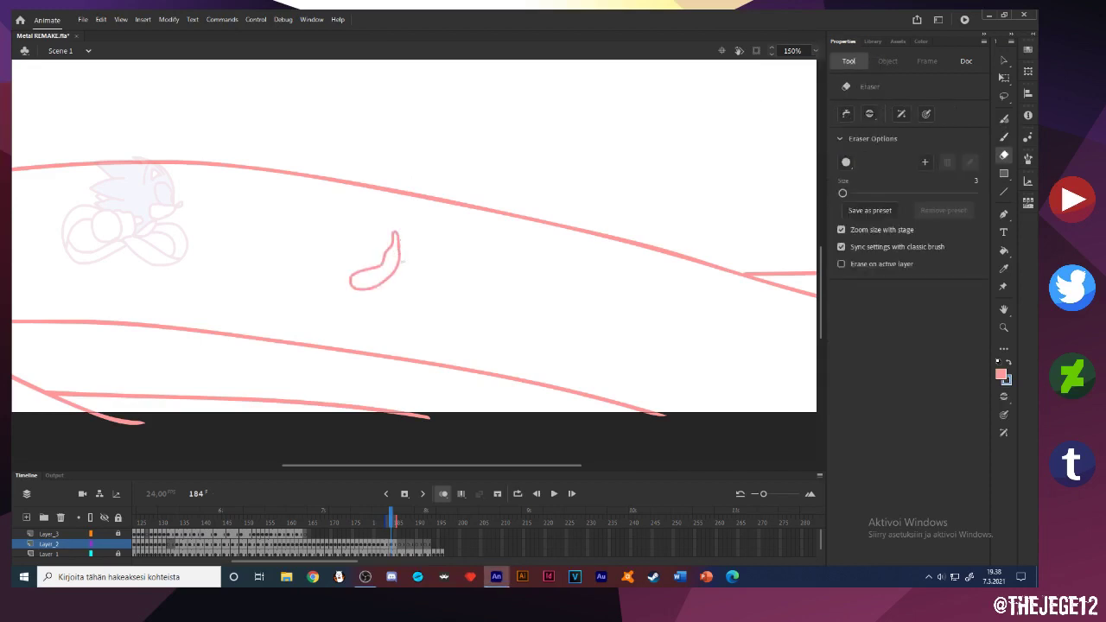
Draw the muzzle, eyes, nose and both ears of the character's face on frame 184
{"action": "key", "text": "b"}
{"action": "mouse_move", "coordinate": [363, 271]}
{"action": "left_mouse_down"}
{"action": "mouse_move", "coordinate": [378, 209]}
{"action": "mouse_move", "coordinate": [393, 254]}
{"action": "mouse_move", "coordinate": [334, 238]}
{"action": "left_mouse_up"}
{"action": "mouse_move", "coordinate": [335, 230]}
{"action": "left_mouse_down"}
{"action": "mouse_move", "coordinate": [315, 233]}
{"action": "mouse_move", "coordinate": [318, 257]}
{"action": "left_mouse_up"}
{"action": "key", "text": "ctrl+z"}
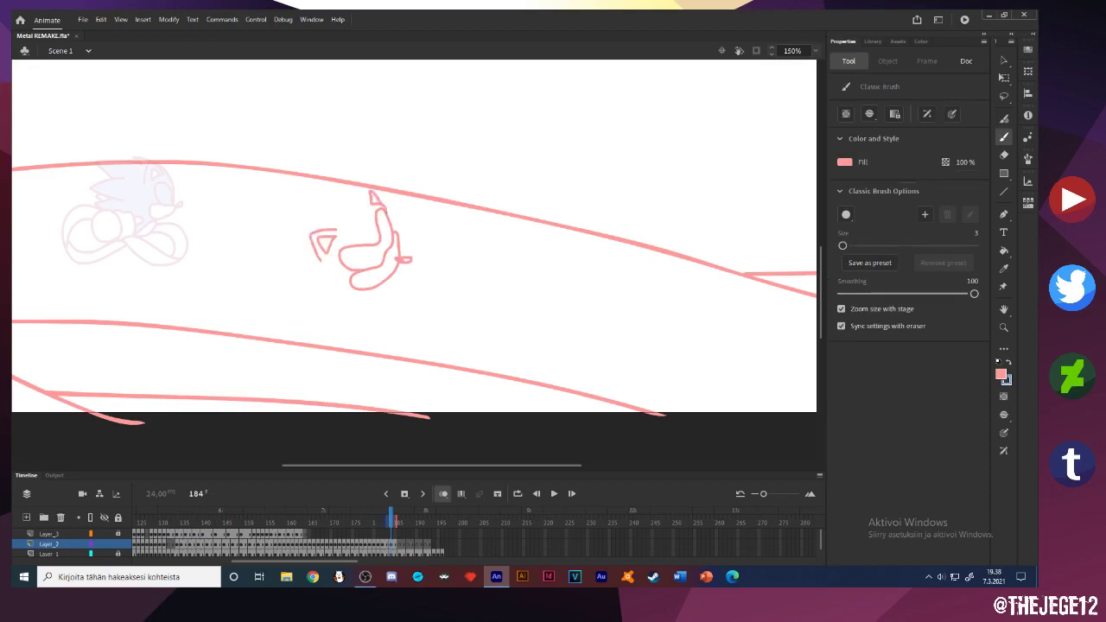
{"action": "left_click_drag", "start_coordinate": [381, 236], "coordinate": [386, 251]}
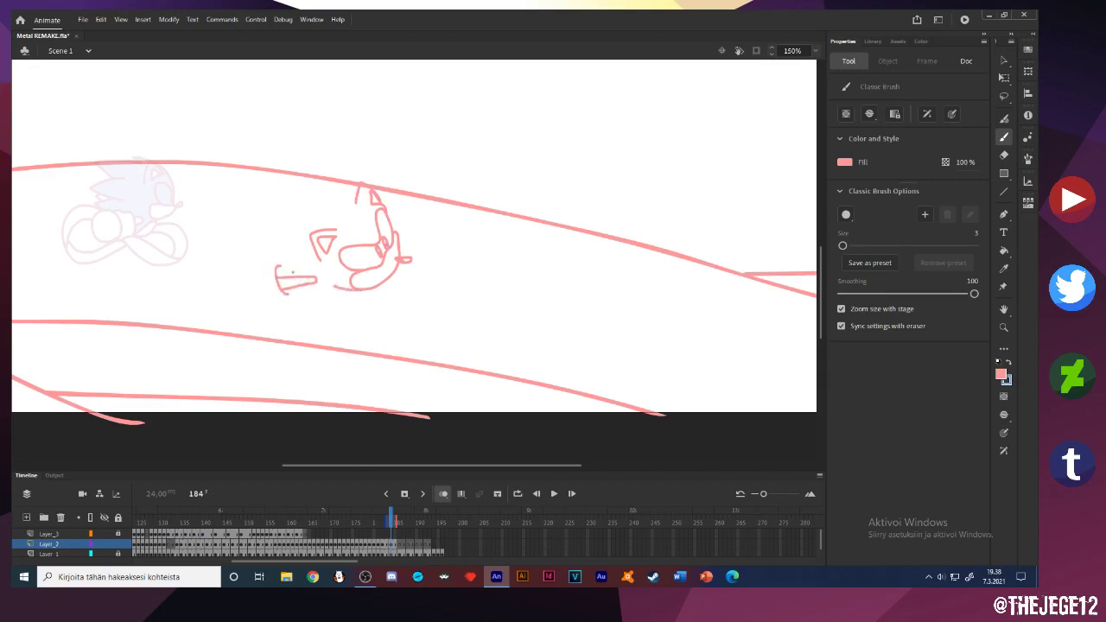
Draw the arm, cuffed round fist and head quills on frame 184, deleting unwanted strokes
{"action": "left_click_drag", "start_coordinate": [294, 279], "coordinate": [306, 281]}
{"action": "key", "text": "e"}
{"action": "key", "text": "b"}
{"action": "mouse_move", "coordinate": [294, 290]}
{"action": "left_mouse_down"}
{"action": "mouse_move", "coordinate": [270, 301]}
{"action": "mouse_move", "coordinate": [292, 275]}
{"action": "mouse_move", "coordinate": [262, 260]}
{"action": "left_mouse_up"}
{"action": "key", "text": "v"}
{"action": "mouse_move", "coordinate": [333, 211]}
{"action": "left_mouse_down"}
{"action": "mouse_move", "coordinate": [352, 229]}
{"action": "mouse_move", "coordinate": [308, 228]}
{"action": "mouse_move", "coordinate": [282, 253]}
{"action": "left_mouse_up"}
{"action": "key", "text": "Delete"}
{"action": "key", "text": "b"}
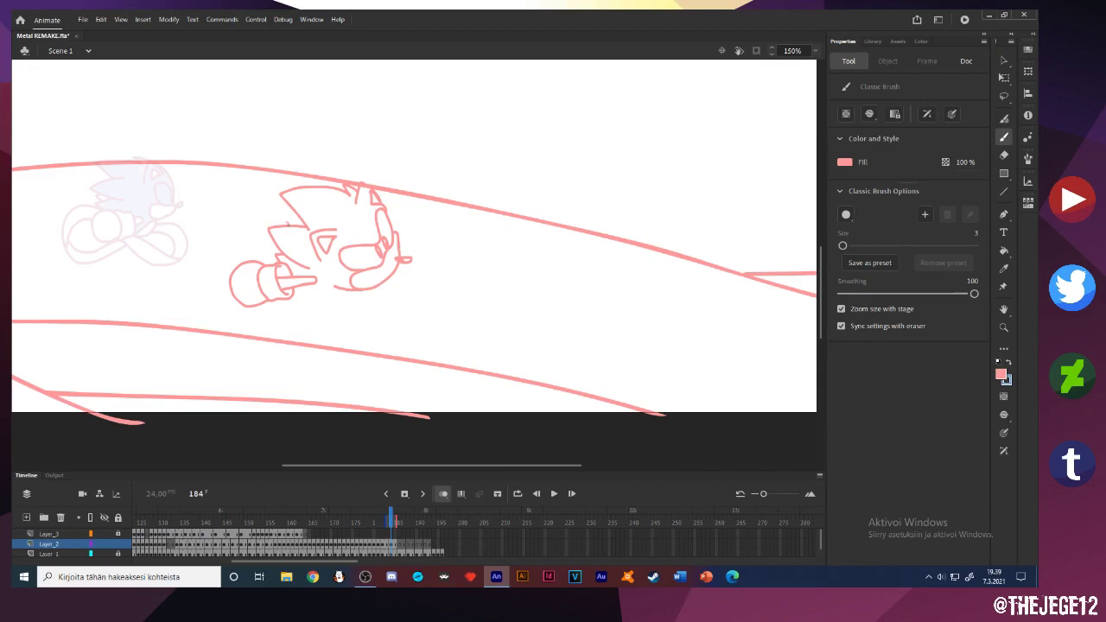
Add the chest curve below the head on frame 184, save the file and move the whole drawing right
{"action": "left_click_drag", "start_coordinate": [307, 290], "coordinate": [349, 288]}
{"action": "key", "text": "ctrl+s"}
{"action": "key", "text": "v"}
{"action": "key", "text": "ctrl+a"}
{"action": "left_click_drag", "start_coordinate": [321, 274], "coordinate": [386, 271]}
{"action": "left_click", "coordinate": [304, 217]}
{"action": "key", "text": "k"}
{"action": "left_click", "coordinate": [845, 162]}
{"action": "key", "text": "Escape"}
Draw the large looping rear leg and the long sole beneath the body on frame 184
{"action": "key", "text": "b"}
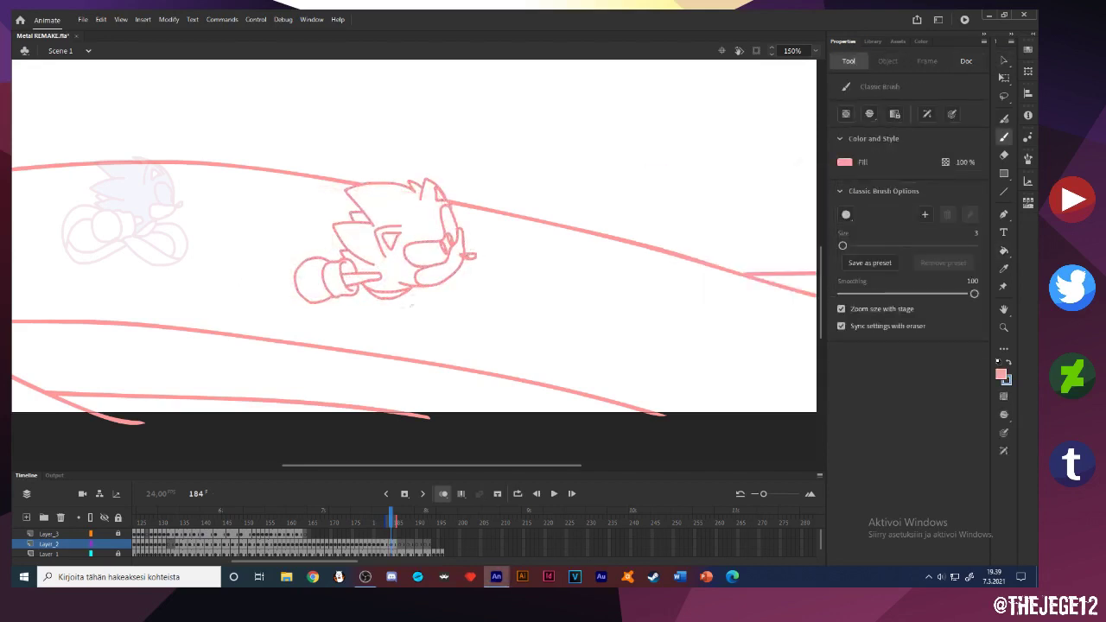
{"action": "mouse_move", "coordinate": [343, 261]}
{"action": "left_mouse_down"}
{"action": "mouse_move", "coordinate": [295, 226]}
{"action": "mouse_move", "coordinate": [266, 257]}
{"action": "left_mouse_up"}
{"action": "mouse_move", "coordinate": [273, 234]}
{"action": "left_mouse_down"}
{"action": "mouse_move", "coordinate": [331, 200]}
{"action": "mouse_move", "coordinate": [343, 220]}
{"action": "left_mouse_up"}
{"action": "mouse_move", "coordinate": [267, 255]}
{"action": "left_mouse_down"}
{"action": "mouse_move", "coordinate": [390, 316]}
{"action": "mouse_move", "coordinate": [420, 299]}
{"action": "mouse_move", "coordinate": [361, 292]}
{"action": "left_mouse_up"}
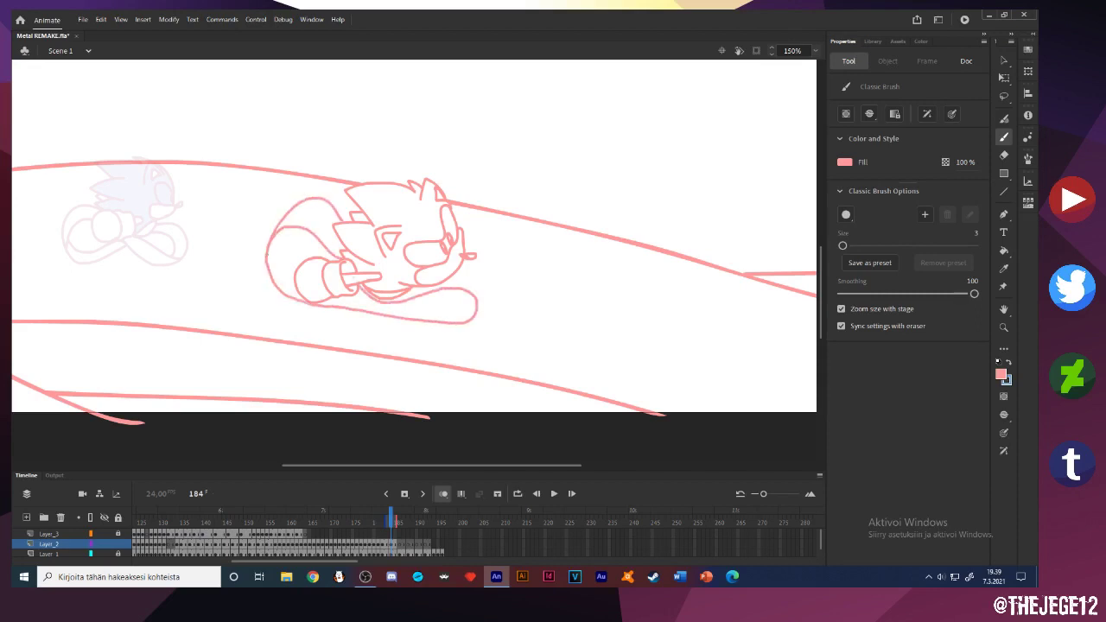
Add the inner curve of the rear leg and the front shoe on frame 184, and erase stray line ends
{"action": "left_click_drag", "start_coordinate": [283, 229], "coordinate": [297, 271]}
{"action": "left_click_drag", "start_coordinate": [355, 293], "coordinate": [476, 306]}
{"action": "left_click_drag", "start_coordinate": [464, 265], "coordinate": [487, 292]}
{"action": "key", "text": "e"}
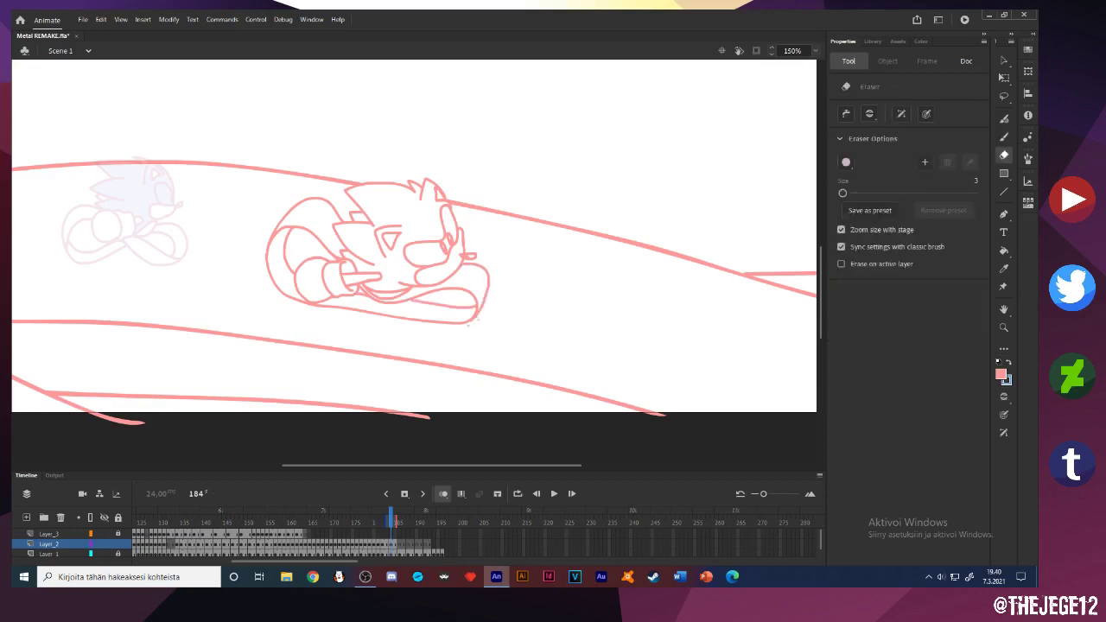
Scale the whole character on frame 184 down slightly and move it up and to the left
{"action": "key", "text": "v"}
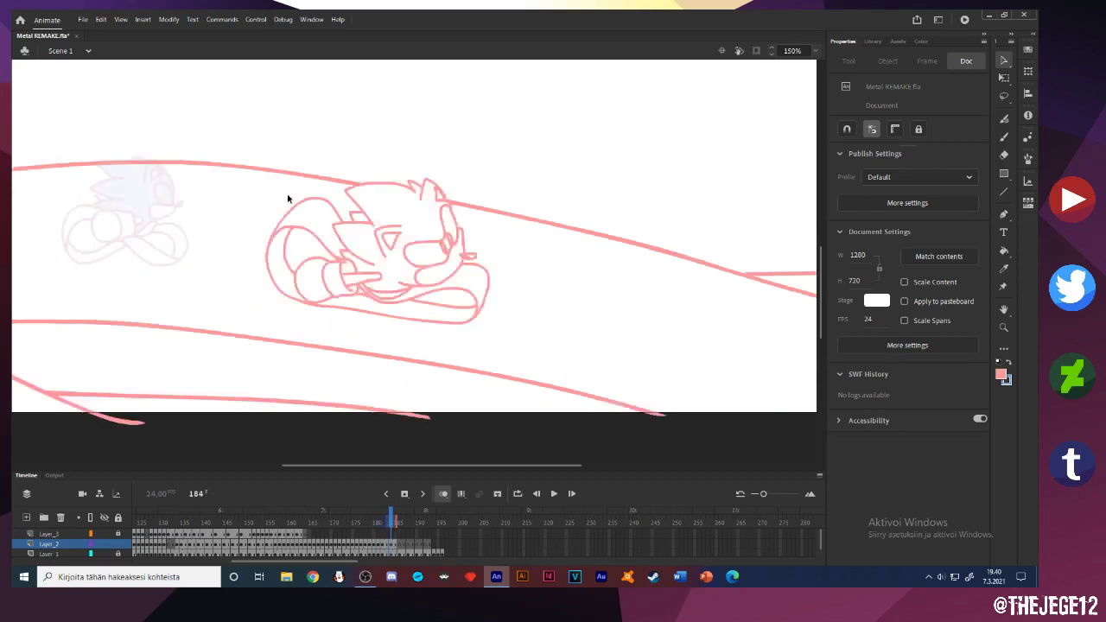
{"action": "key", "text": "ctrl+a"}
{"action": "key", "text": "q"}
{"action": "left_click_drag", "start_coordinate": [266, 177], "coordinate": [274, 183]}
{"action": "left_click_drag", "start_coordinate": [267, 194], "coordinate": [275, 183]}
{"action": "mouse_move", "coordinate": [375, 265]}
{"action": "left_mouse_down"}
{"action": "mouse_move", "coordinate": [351, 244]}
{"action": "mouse_move", "coordinate": [361, 248]}
{"action": "left_mouse_up"}
{"action": "left_click", "coordinate": [238, 207]}
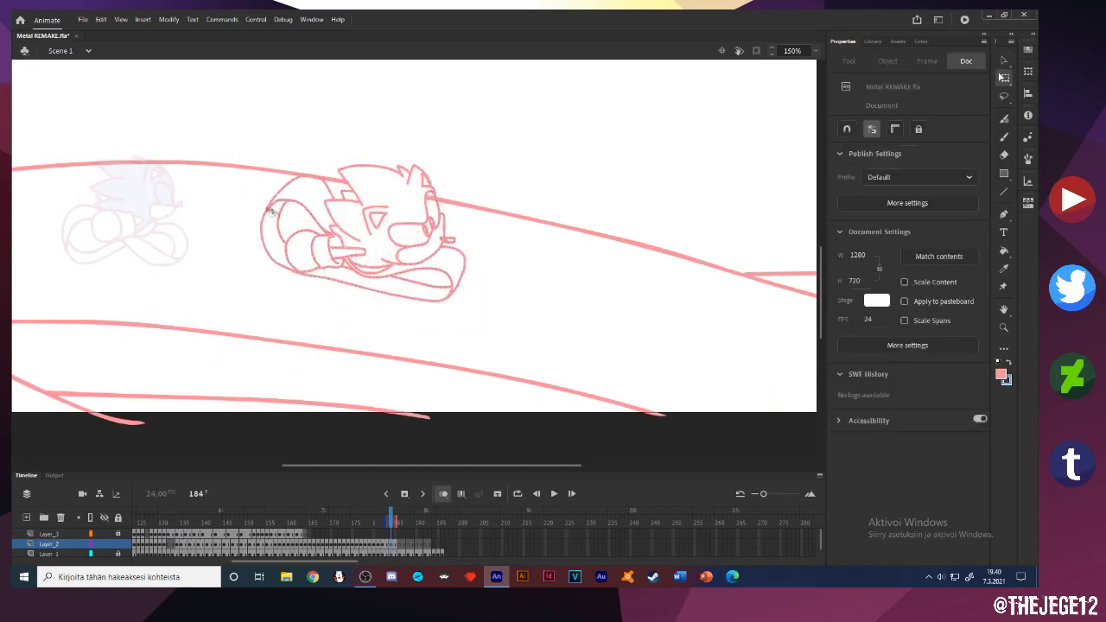
Fill the head shapes on frame 184 with white
{"action": "key", "text": "k"}
{"action": "left_click", "coordinate": [842, 162]}
{"action": "left_click", "coordinate": [465, 276]}
{"action": "left_click", "coordinate": [841, 165]}
{"action": "left_click", "coordinate": [444, 205]}
{"action": "left_click", "coordinate": [843, 162]}
{"action": "left_click", "coordinate": [468, 257]}
Copy the character drawing from the preceding frame and paste it in place on frame 186 of Layer_2
{"action": "key", "text": "period"}
{"action": "key", "text": "period"}
{"action": "left_click_drag", "start_coordinate": [535, 323], "coordinate": [360, 278]}
{"action": "key", "text": "b"}
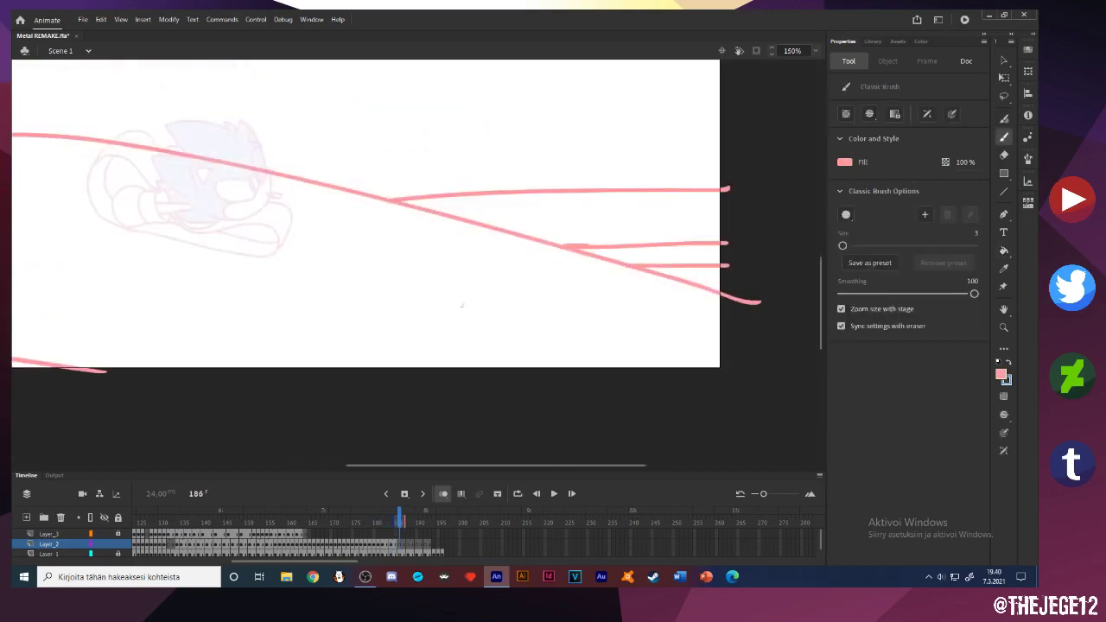
{"action": "key", "text": "comma"}
{"action": "key", "text": "v"}
{"action": "left_click", "coordinate": [285, 245]}
{"action": "left_click", "coordinate": [207, 196], "text": "shift"}
{"action": "key", "text": "ctrl+c"}
{"action": "key", "text": "period"}
{"action": "key", "text": "ctrl+shift+v"}
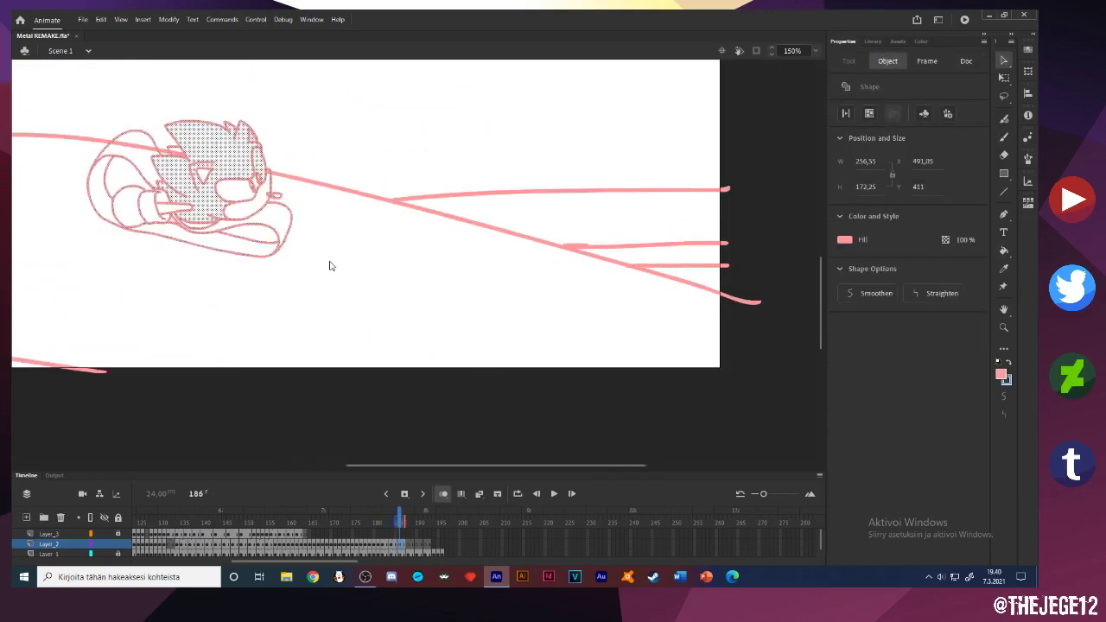
Enlarge the pasted character on frame 186 and move it down and right along the ground line
{"action": "key", "text": "q"}
{"action": "left_click_drag", "start_coordinate": [85, 120], "coordinate": [53, 80]}
{"action": "left_click_drag", "start_coordinate": [197, 185], "coordinate": [429, 260]}
{"action": "left_click", "coordinate": [355, 208]}
Cut the leg outline below the fist on frame 186 and delete the long sole and front shoe
{"action": "key", "text": "e"}
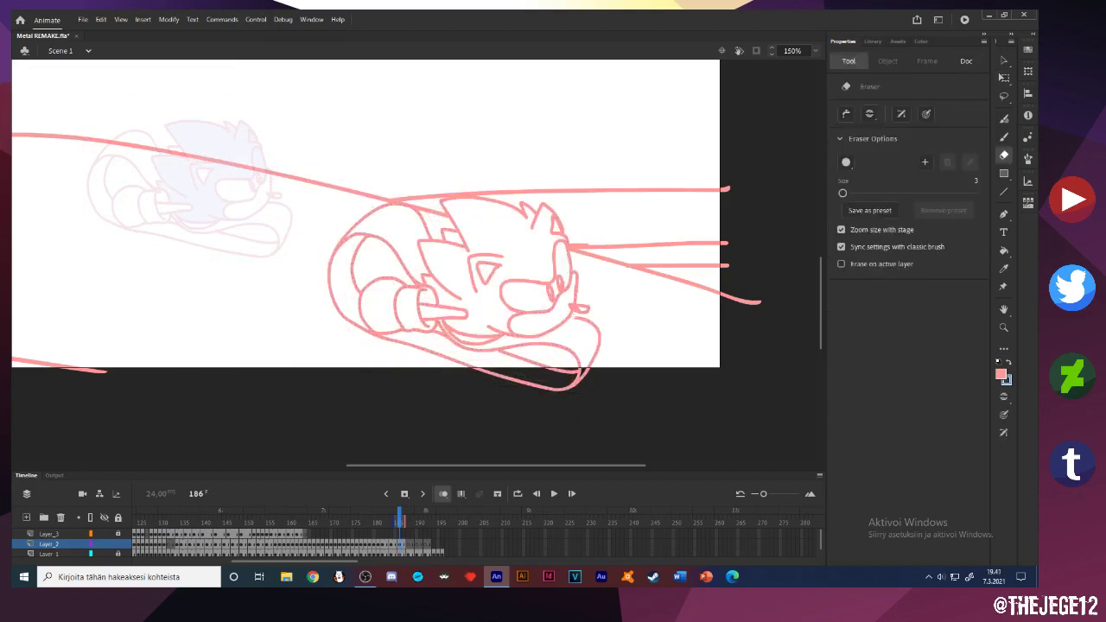
{"action": "left_click_drag", "start_coordinate": [385, 335], "coordinate": [366, 331]}
{"action": "key", "text": "v"}
{"action": "left_click", "coordinate": [427, 351]}
{"action": "key", "text": "Delete"}
{"action": "key", "text": "e"}
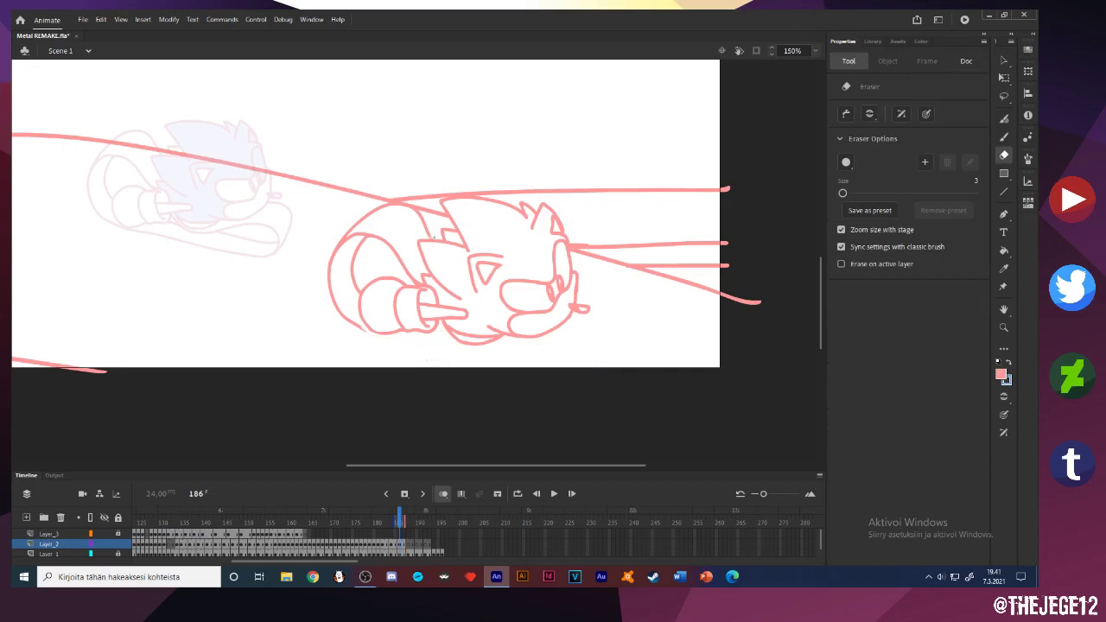
Try deleting the connected outline strokes of the rear leg on frame 186, and undo the deletion
{"action": "key", "text": "v"}
{"action": "left_click", "coordinate": [403, 250]}
{"action": "key", "text": "Delete"}
{"action": "key", "text": "ctrl+z"}
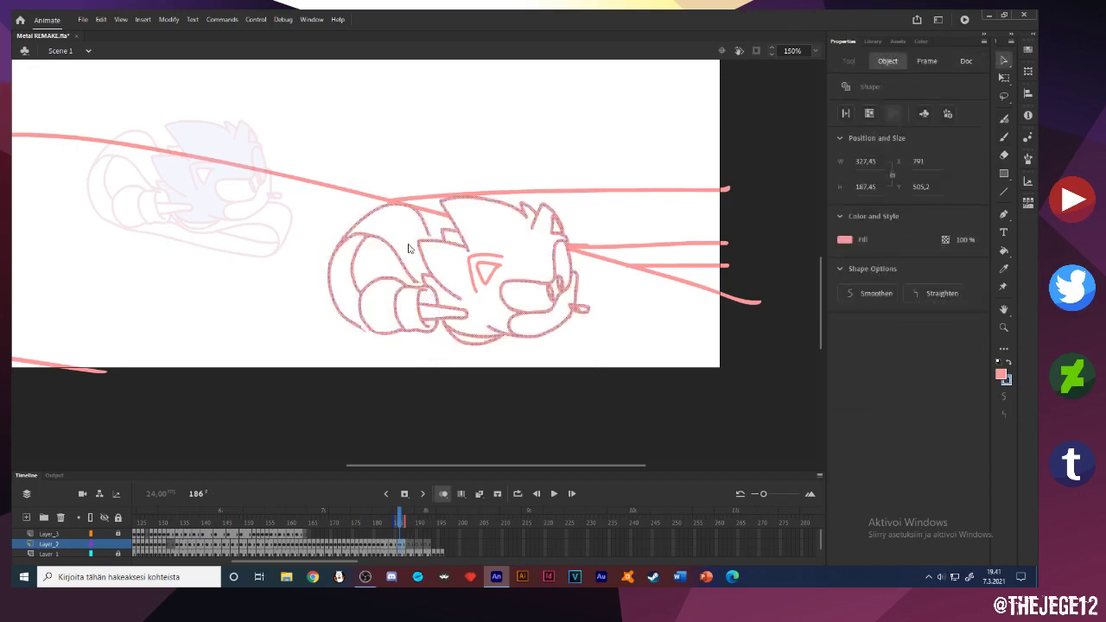
Separate the rear leg outline from the fist on frame 186 and delete it, keeping the head and arm
{"action": "key", "text": "e"}
{"action": "key", "text": "v"}
{"action": "left_click", "coordinate": [356, 287]}
{"action": "key", "text": "Delete"}
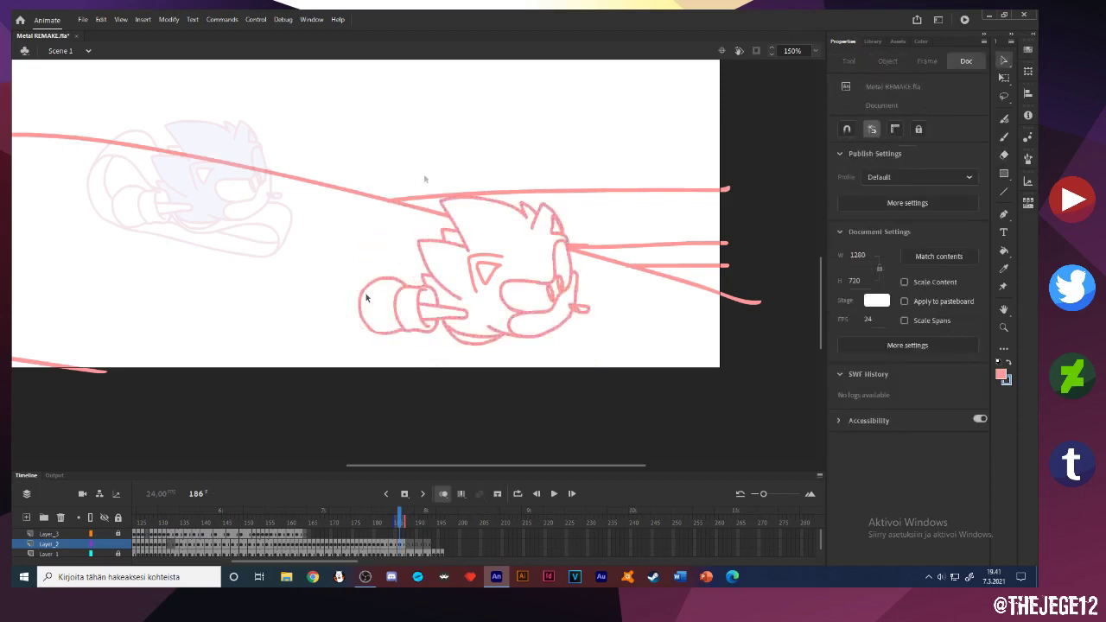
Brush new sweeping leg and motion curves behind, below and in front of the character on frame 186
{"action": "key", "text": "b"}
{"action": "mouse_move", "coordinate": [418, 287]}
{"action": "left_mouse_down"}
{"action": "mouse_move", "coordinate": [323, 270]}
{"action": "mouse_move", "coordinate": [409, 225]}
{"action": "left_mouse_up"}
{"action": "left_click_drag", "start_coordinate": [389, 205], "coordinate": [442, 238]}
{"action": "mouse_move", "coordinate": [389, 350]}
{"action": "left_mouse_down"}
{"action": "mouse_move", "coordinate": [336, 279]}
{"action": "mouse_move", "coordinate": [439, 372]}
{"action": "left_mouse_up"}
{"action": "mouse_move", "coordinate": [337, 281]}
{"action": "left_mouse_down"}
{"action": "mouse_move", "coordinate": [356, 328]}
{"action": "mouse_move", "coordinate": [389, 348]}
{"action": "mouse_move", "coordinate": [505, 371]}
{"action": "left_mouse_up"}
{"action": "left_click_drag", "start_coordinate": [544, 335], "coordinate": [540, 373]}
{"action": "mouse_move", "coordinate": [570, 258]}
{"action": "left_mouse_down"}
{"action": "mouse_move", "coordinate": [608, 320]}
{"action": "mouse_move", "coordinate": [596, 378]}
{"action": "left_mouse_up"}
On frame 188 of Layer_2, draw short jagged trailing strokes at the lower-right corner of the stage
{"action": "left_click", "coordinate": [414, 549]}
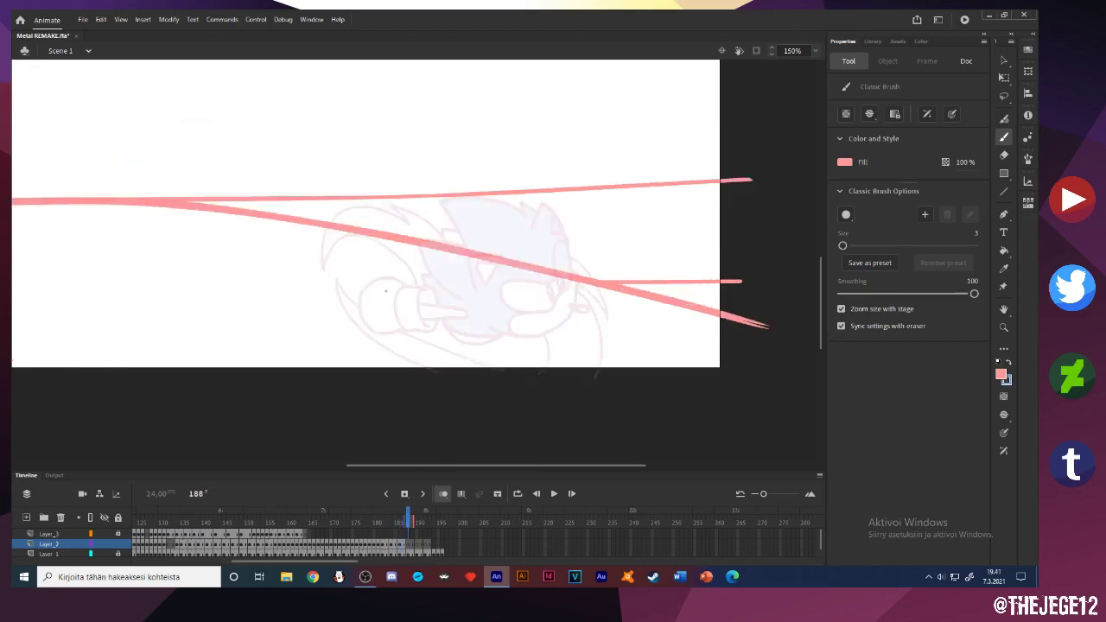
{"action": "left_click", "coordinate": [409, 546]}
{"action": "left_click_drag", "start_coordinate": [560, 322], "coordinate": [538, 279]}
{"action": "left_click_drag", "start_coordinate": [710, 329], "coordinate": [621, 331]}
{"action": "left_click_drag", "start_coordinate": [530, 305], "coordinate": [605, 332]}
{"action": "left_click_drag", "start_coordinate": [492, 299], "coordinate": [573, 332]}
{"action": "left_click_drag", "start_coordinate": [502, 318], "coordinate": [527, 328]}
{"action": "left_click_drag", "start_coordinate": [597, 302], "coordinate": [637, 317]}
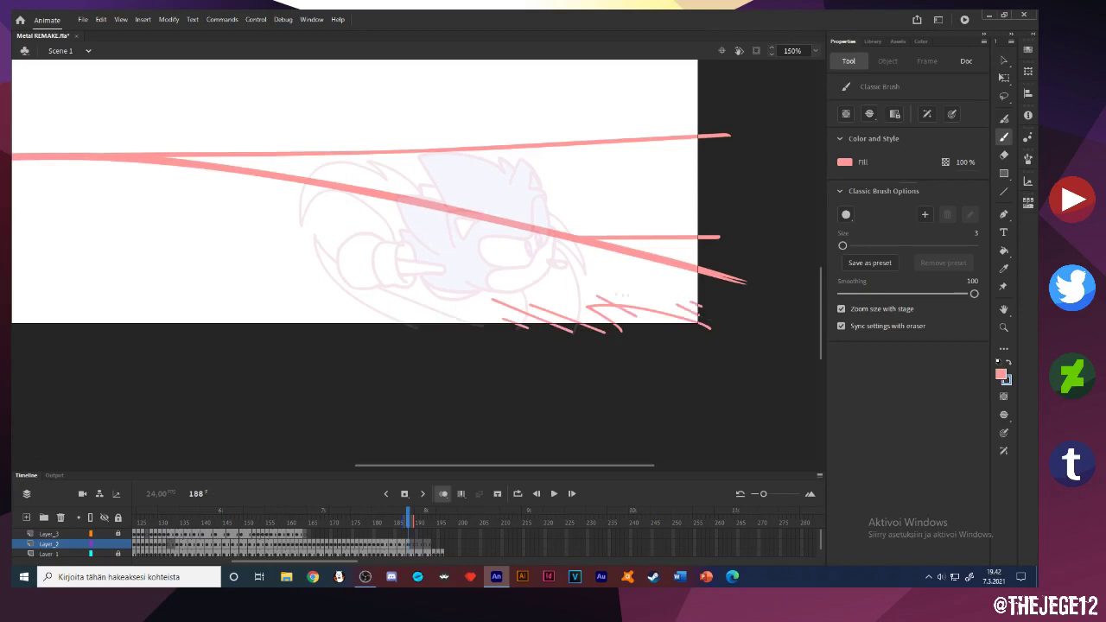
Insert three extra frames along Layer_1's ground-line sequence from about frame 190 onward, and extend Layer_2 by one frame
{"action": "key", "text": "comma"}
{"action": "key", "text": "period"}
{"action": "key", "text": "period"}
{"action": "key", "text": "period"}
{"action": "key", "text": "period"}
{"action": "key", "text": "period"}
{"action": "left_click_drag", "start_coordinate": [271, 86], "coordinate": [348, 193]}
{"action": "left_click", "coordinate": [426, 549]}
{"action": "left_click", "coordinate": [419, 554]}
{"action": "key", "text": "F5"}
{"action": "key", "text": "period"}
{"action": "key", "text": "period"}
{"action": "key", "text": "period"}
{"action": "key", "text": "period"}
{"action": "key", "text": "F5"}
{"action": "key", "text": "period"}
{"action": "key", "text": "period"}
{"action": "key", "text": "period"}
{"action": "key", "text": "period"}
{"action": "key", "text": "F5"}
{"action": "left_click", "coordinate": [434, 545]}
{"action": "key", "text": "F5"}
{"action": "right_click", "coordinate": [399, 374]}
{"action": "left_click", "coordinate": [874, 466]}
Step back through the frames and play the animation from about frame 165 to check the run's timing
{"action": "key", "text": "comma"}
{"action": "key", "text": "comma"}
{"action": "key", "text": "comma"}
{"action": "key", "text": "comma"}
{"action": "key", "text": "comma"}
{"action": "key", "text": "comma"}
{"action": "key", "text": "comma"}
{"action": "key", "text": "comma"}
{"action": "key", "text": "comma"}
{"action": "key", "text": "comma"}
{"action": "key", "text": "comma"}
{"action": "key", "text": "comma"}
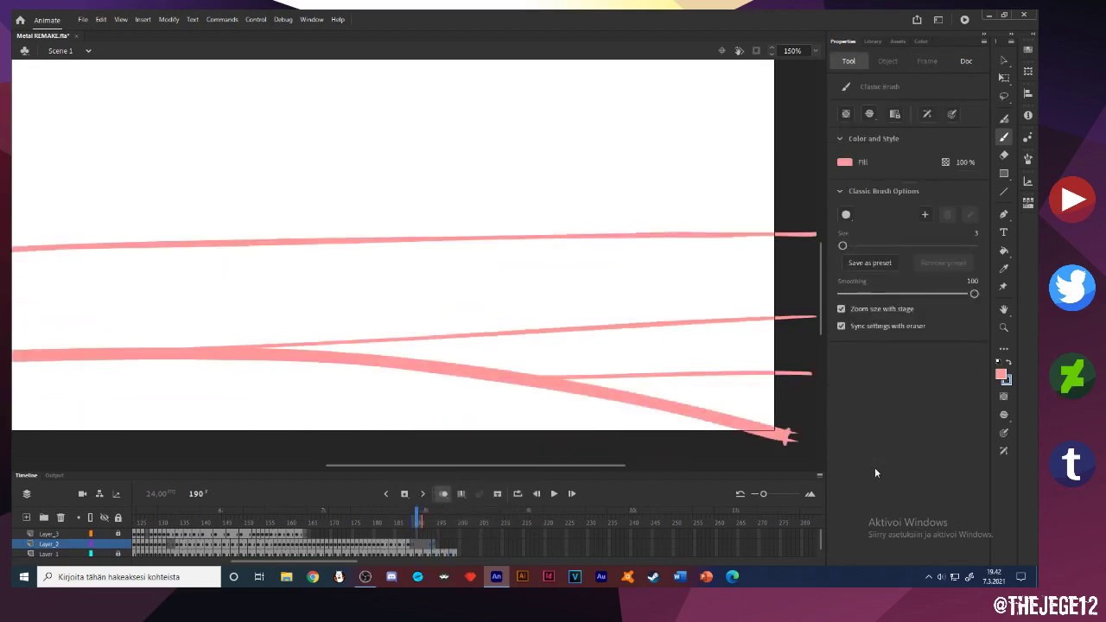
{"action": "key", "text": "period"}
{"action": "key", "text": "period"}
{"action": "left_click", "coordinate": [815, 51]}
{"action": "left_click", "coordinate": [836, 52]}
{"action": "left_click", "coordinate": [312, 523]}
{"action": "key", "text": "Return"}
{"action": "key", "text": "Return"}
{"action": "key", "text": "comma"}
{"action": "key", "text": "comma"}
{"action": "key", "text": "comma"}
Extend Layer_2's frames to frame 198
{"action": "left_click", "coordinate": [437, 550]}
{"action": "key", "text": "period"}
{"action": "key", "text": "period"}
{"action": "left_click", "coordinate": [451, 546]}
{"action": "key", "text": "F5"}
{"action": "key", "text": "comma"}
{"action": "key", "text": "comma"}
{"action": "key", "text": "comma"}
On frame 195 of Layer_2, draw the left-facing character's muzzle, nose, eye, ear and trailing arm near the stage's right edge
{"action": "right_click", "coordinate": [588, 266]}
{"action": "left_click", "coordinate": [887, 455]}
{"action": "key", "text": "ctrl+equal"}
{"action": "key", "text": "ctrl+equal"}
{"action": "mouse_move", "coordinate": [588, 297]}
{"action": "left_mouse_down"}
{"action": "mouse_move", "coordinate": [551, 319]}
{"action": "mouse_move", "coordinate": [578, 266]}
{"action": "mouse_move", "coordinate": [510, 270]}
{"action": "mouse_move", "coordinate": [561, 226]}
{"action": "mouse_move", "coordinate": [526, 259]}
{"action": "left_mouse_up"}
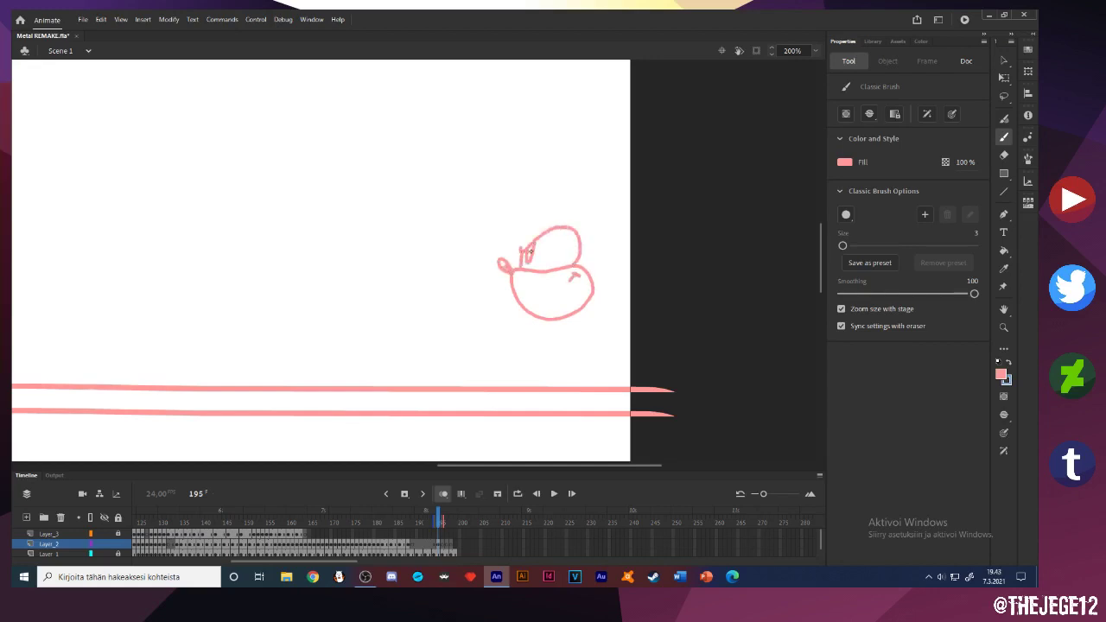
{"action": "mouse_move", "coordinate": [582, 193]}
{"action": "left_mouse_down"}
{"action": "mouse_move", "coordinate": [585, 222]}
{"action": "mouse_move", "coordinate": [582, 192]}
{"action": "left_mouse_up"}
{"action": "mouse_move", "coordinate": [599, 232]}
{"action": "left_mouse_down"}
{"action": "mouse_move", "coordinate": [562, 209]}
{"action": "mouse_move", "coordinate": [604, 221]}
{"action": "left_mouse_up"}
{"action": "key", "text": "ctrl+z"}
{"action": "key", "text": "ctrl+z"}
{"action": "mouse_move", "coordinate": [602, 299]}
{"action": "left_mouse_down"}
{"action": "mouse_move", "coordinate": [665, 258]}
{"action": "mouse_move", "coordinate": [664, 301]}
{"action": "mouse_move", "coordinate": [651, 289]}
{"action": "mouse_move", "coordinate": [601, 300]}
{"action": "left_mouse_up"}
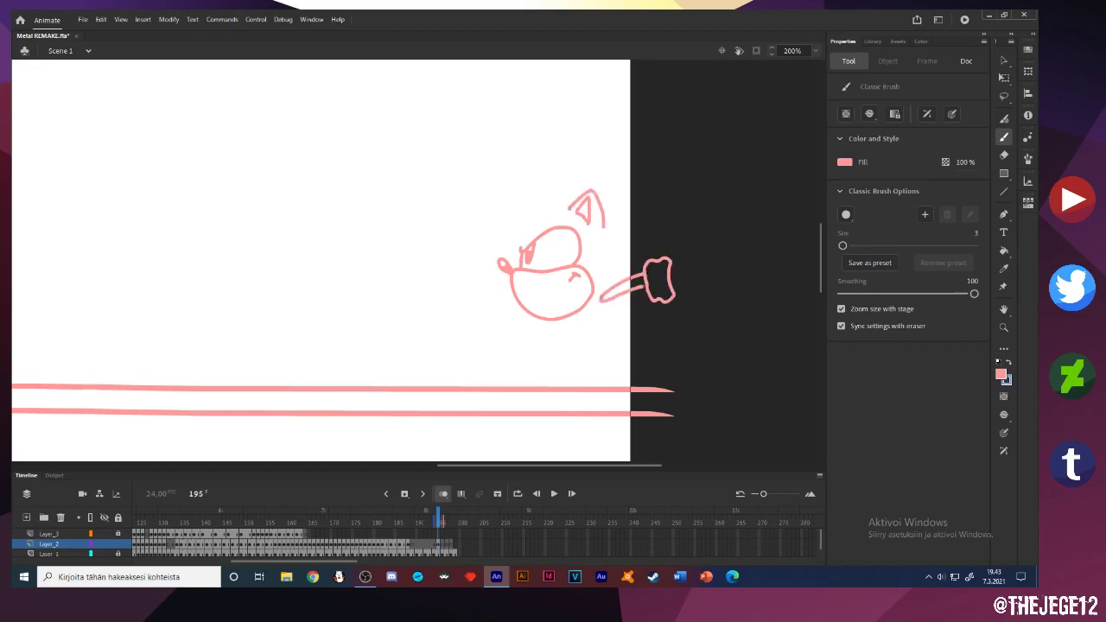
Add the fist, head outline with spikes, and lower body to the character on frame 195
{"action": "mouse_move", "coordinate": [692, 291]}
{"action": "left_mouse_down"}
{"action": "mouse_move", "coordinate": [671, 257]}
{"action": "mouse_move", "coordinate": [710, 266]}
{"action": "left_mouse_up"}
{"action": "mouse_move", "coordinate": [520, 249]}
{"action": "left_mouse_down"}
{"action": "mouse_move", "coordinate": [541, 218]}
{"action": "mouse_move", "coordinate": [649, 198]}
{"action": "mouse_move", "coordinate": [652, 235]}
{"action": "mouse_move", "coordinate": [687, 248]}
{"action": "left_mouse_up"}
{"action": "mouse_move", "coordinate": [584, 330]}
{"action": "left_mouse_down"}
{"action": "mouse_move", "coordinate": [635, 354]}
{"action": "mouse_move", "coordinate": [650, 339]}
{"action": "left_mouse_up"}
{"action": "left_click_drag", "start_coordinate": [630, 337], "coordinate": [584, 330]}
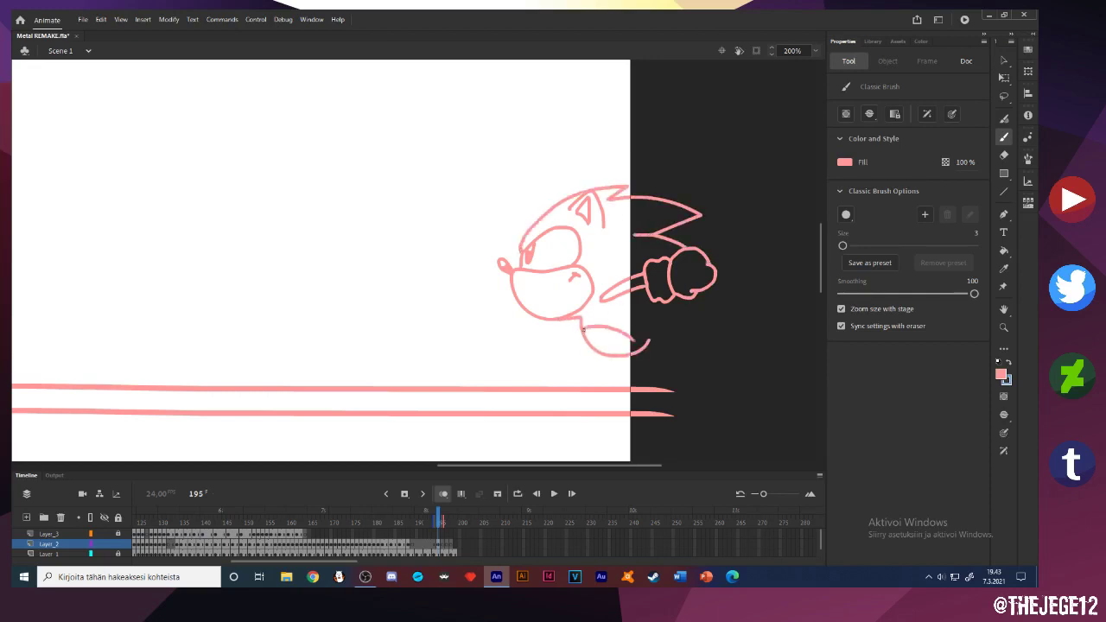
{"action": "mouse_move", "coordinate": [650, 325]}
{"action": "left_mouse_down"}
{"action": "mouse_move", "coordinate": [649, 341]}
{"action": "mouse_move", "coordinate": [553, 327]}
{"action": "mouse_move", "coordinate": [647, 323]}
{"action": "left_mouse_up"}
Copy the character drawing from frame 195 and paste it in place on frame 196 of Layer_2, viewed at 250%
{"action": "key", "text": "ctrl+a"}
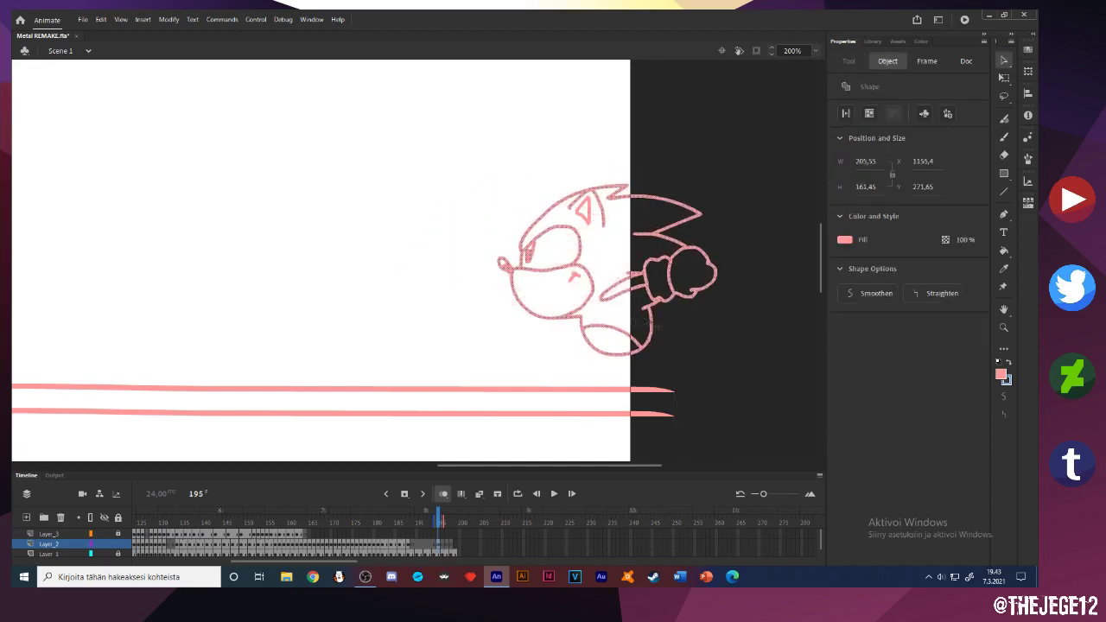
{"action": "key", "text": "e"}
{"action": "key", "text": "z"}
{"action": "key", "text": "."}
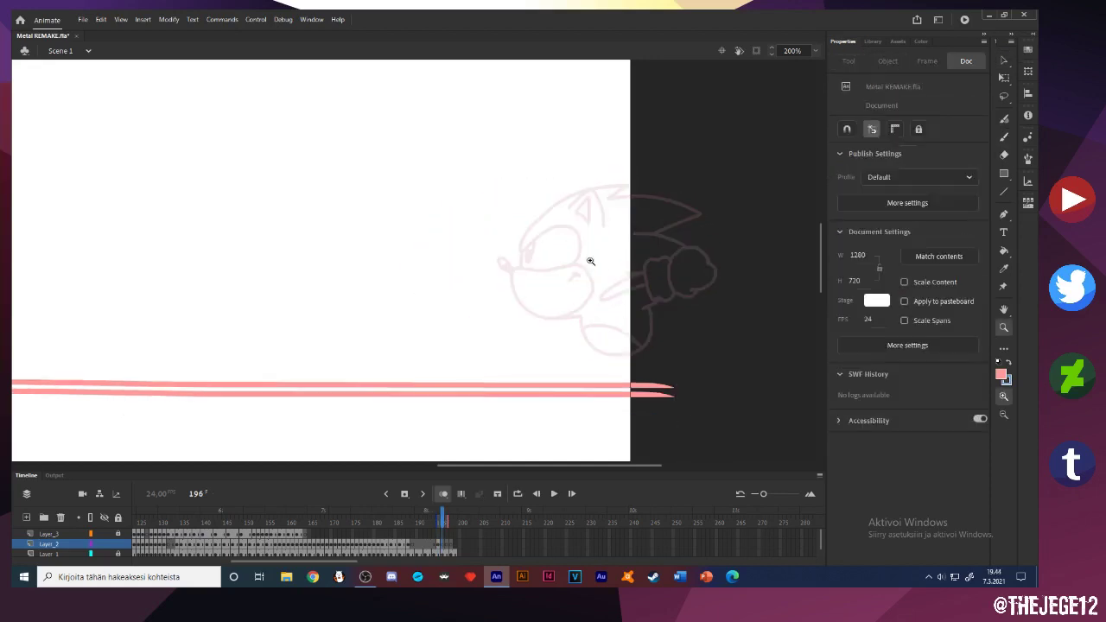
{"action": "key", "text": "b"}
{"action": "left_click", "coordinate": [789, 52]}
{"action": "type", "text": "250"}
{"action": "key", "text": "Return"}
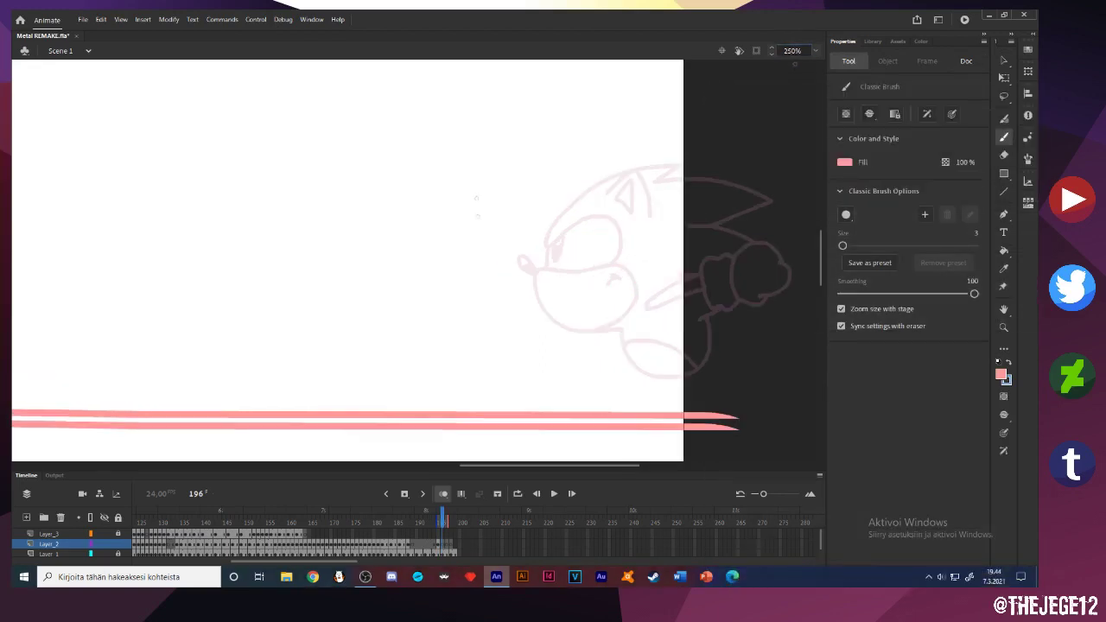
{"action": "left_click_drag", "start_coordinate": [606, 194], "coordinate": [377, 205], "text": "space"}
{"action": "key", "text": "v"}
{"action": "key", "text": "ctrl+a"}
{"action": "key", "text": "ctrl+c"}
{"action": "key", "text": "."}
{"action": "key", "text": "ctrl+shift+v"}
Separate and delete the head outline, spikes, ear and nose from the pasted character on frame 196
{"action": "left_click", "coordinate": [338, 222]}
{"action": "key", "text": "e"}
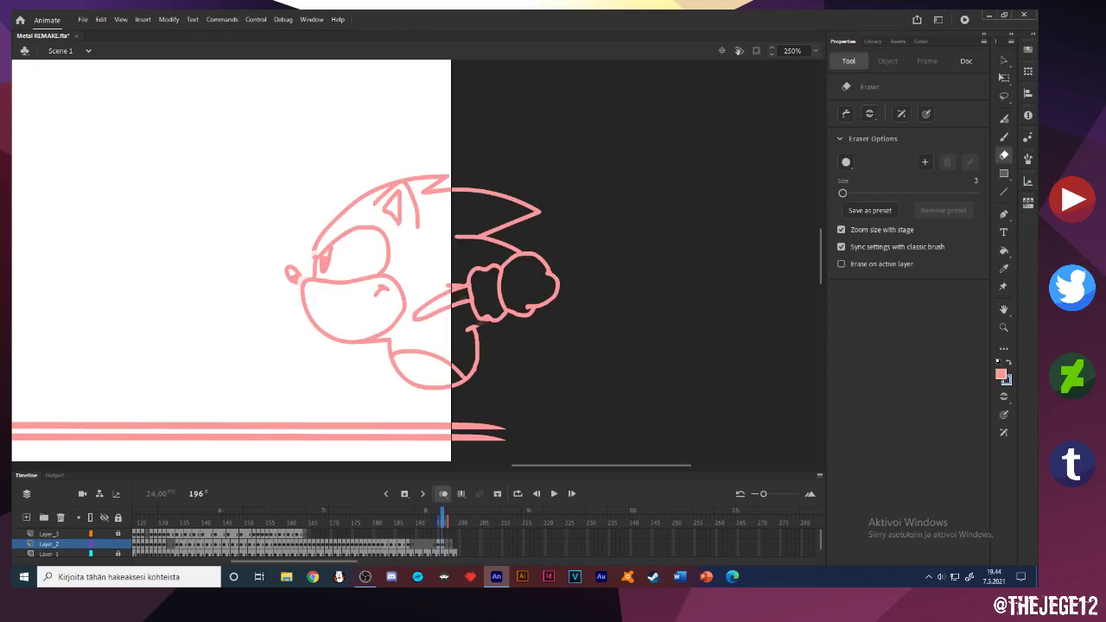
{"action": "key", "text": "v"}
{"action": "left_click", "coordinate": [402, 223]}
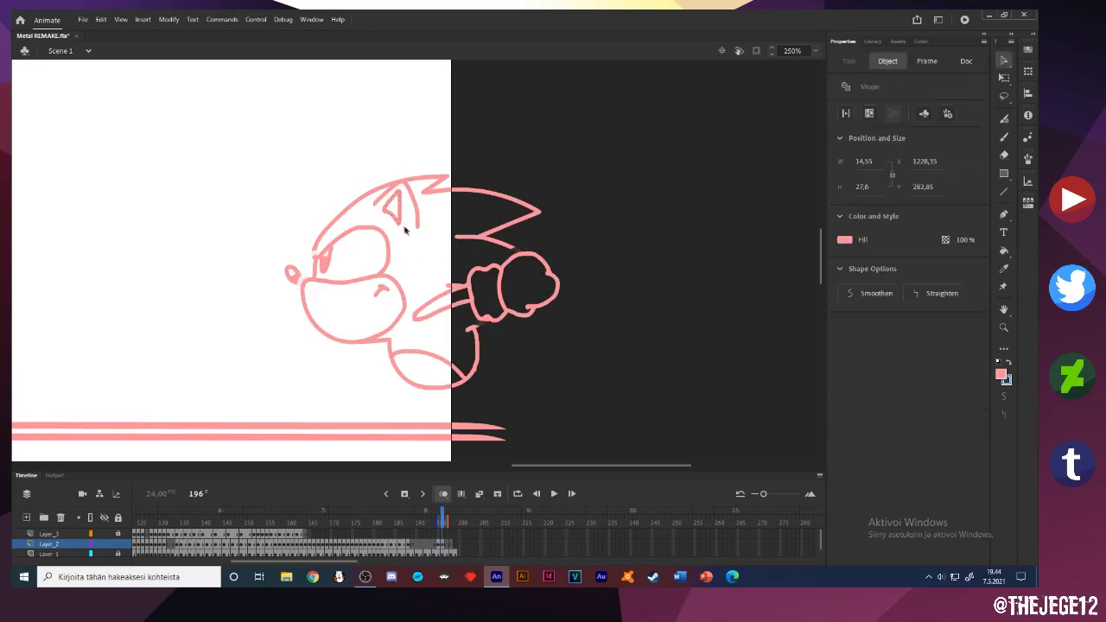
{"action": "key", "text": "Delete"}
{"action": "left_click", "coordinate": [292, 269]}
{"action": "key", "text": "Delete"}
Erase the stray line at the arm on frame 196 and rotate the arm and fist slightly downward
{"action": "key", "text": "e"}
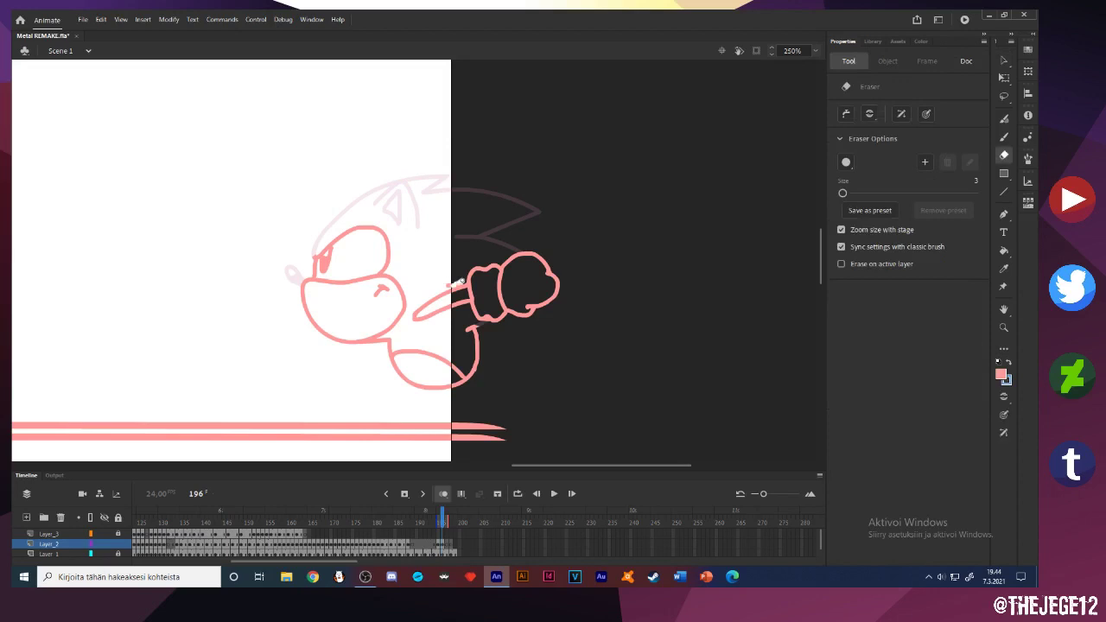
{"action": "key", "text": "q"}
{"action": "left_click", "coordinate": [476, 321]}
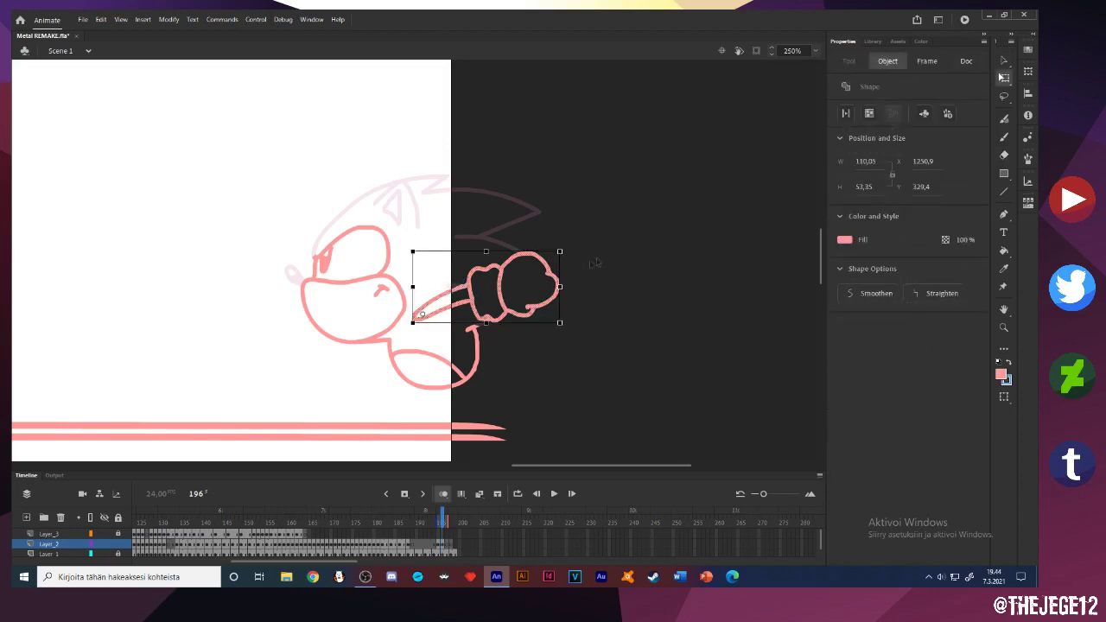
{"action": "left_click_drag", "start_coordinate": [567, 256], "coordinate": [566, 261]}
{"action": "key", "text": "F7"}
{"action": "key", "text": "ctrl+z"}
Redraw the ear, head outline, spikes and nose on frame 196, and add a small tail behind the body
{"action": "key", "text": "b"}
{"action": "mouse_move", "coordinate": [375, 204]}
{"action": "left_mouse_down"}
{"action": "mouse_move", "coordinate": [404, 186]}
{"action": "mouse_move", "coordinate": [385, 208]}
{"action": "left_mouse_up"}
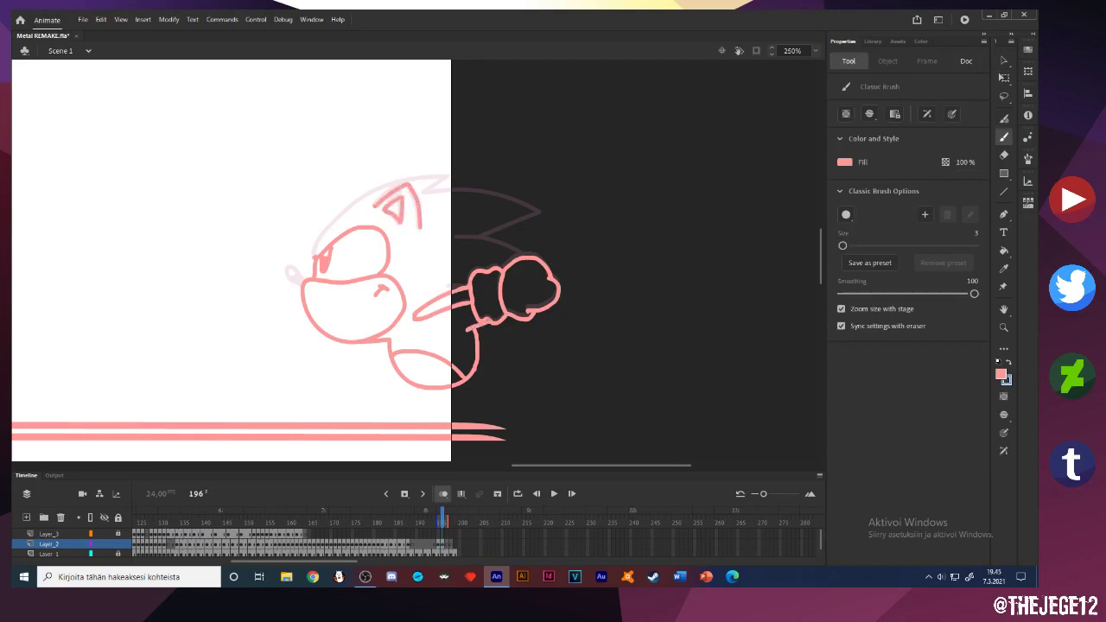
{"action": "left_click_drag", "start_coordinate": [478, 361], "coordinate": [478, 368]}
{"action": "key", "text": "."}
{"action": "left_click_drag", "start_coordinate": [315, 245], "coordinate": [451, 182]}
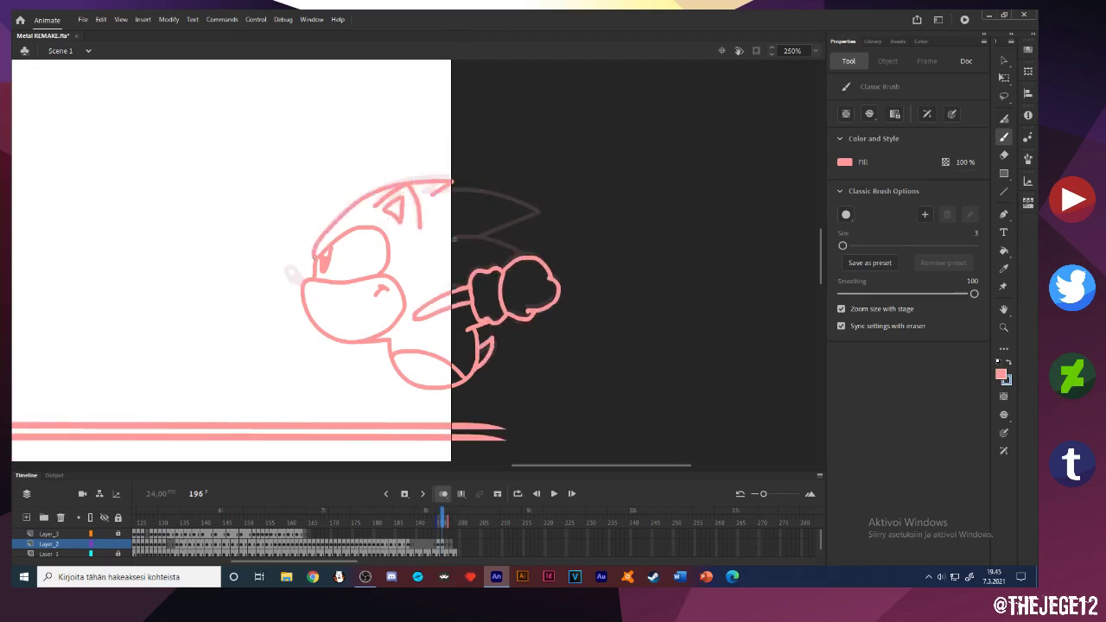
{"action": "left_click_drag", "start_coordinate": [453, 236], "coordinate": [529, 250]}
{"action": "mouse_move", "coordinate": [438, 192]}
{"action": "left_mouse_down"}
{"action": "mouse_move", "coordinate": [541, 215]}
{"action": "mouse_move", "coordinate": [489, 235]}
{"action": "left_mouse_up"}
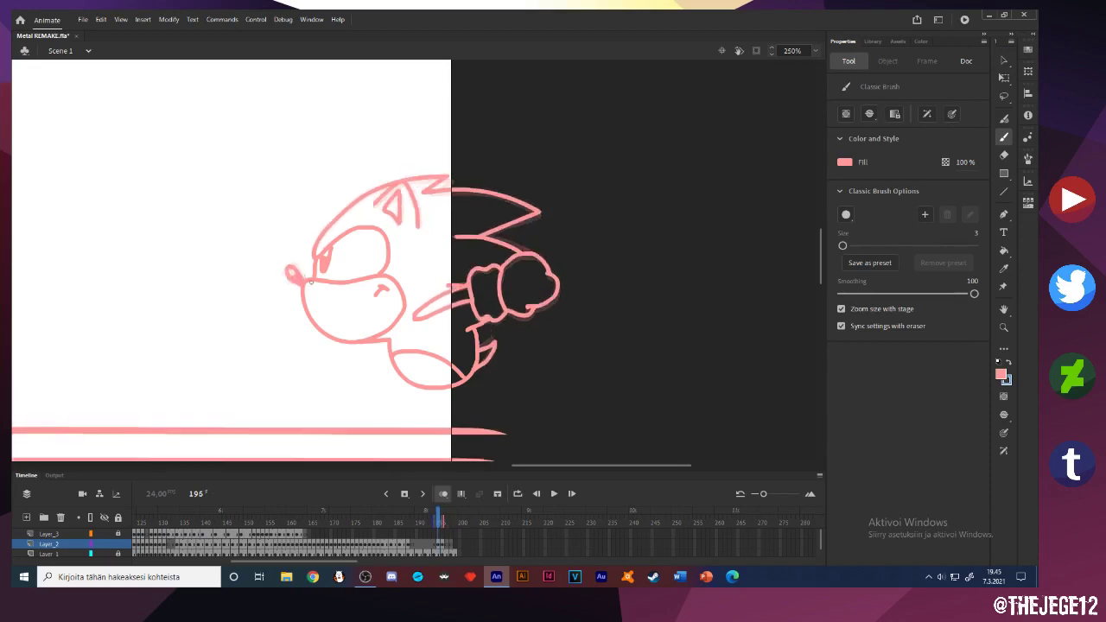
Try to move the character keyframes at frames 195 and 196 from Layer_2 up to Layer_3
{"action": "left_click", "coordinate": [440, 548]}
{"action": "left_click", "coordinate": [438, 547]}
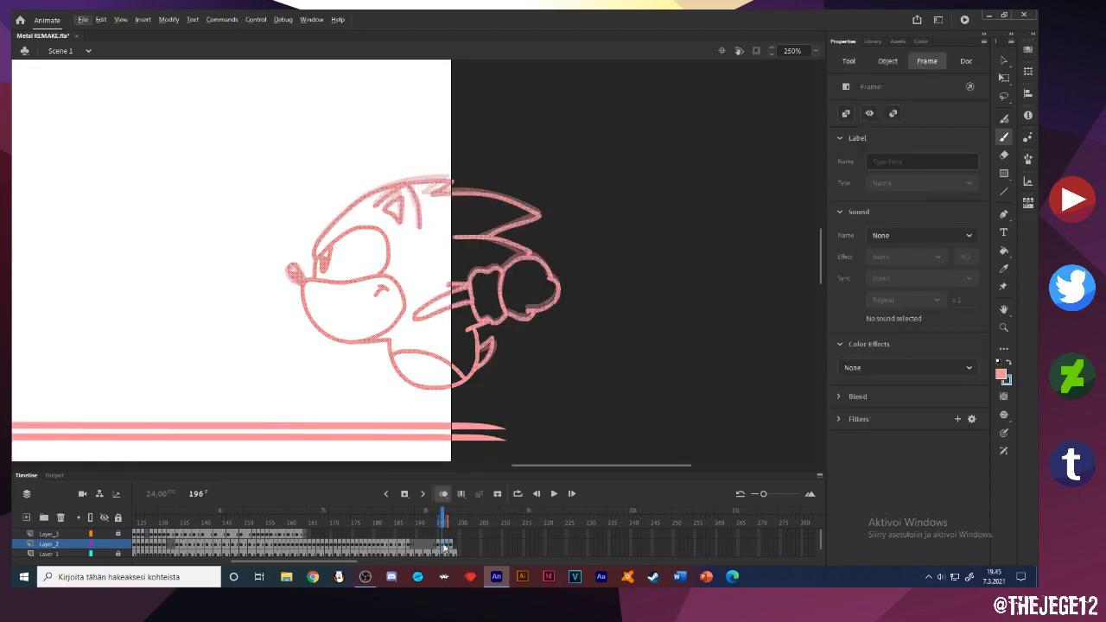
{"action": "left_click_drag", "start_coordinate": [439, 546], "coordinate": [439, 535]}
{"action": "left_click", "coordinate": [443, 544]}
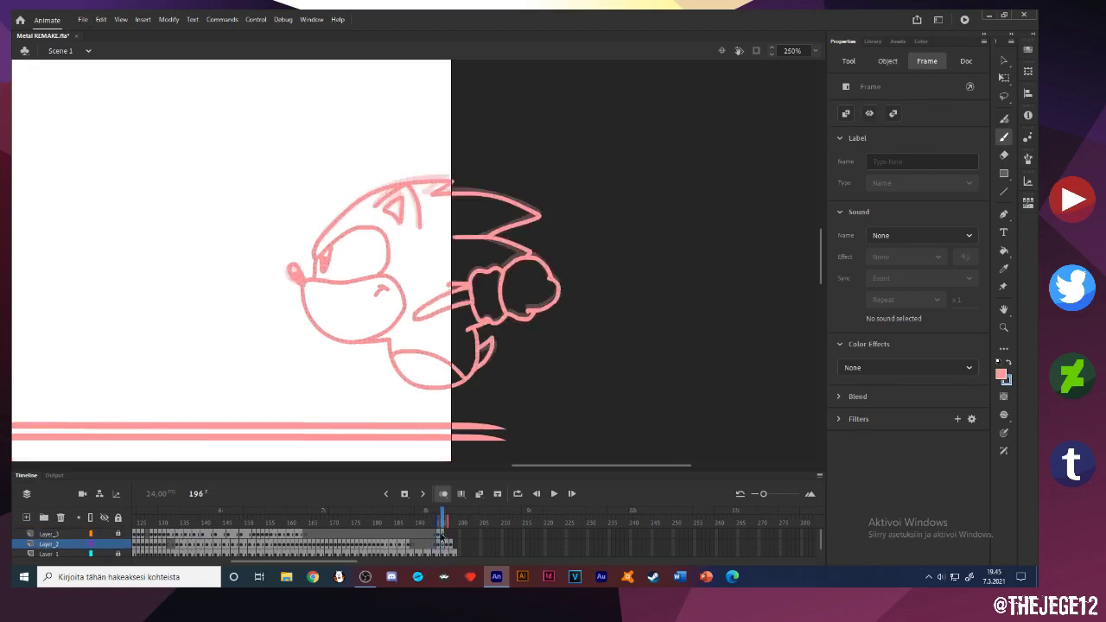
Push the Layer_2 character drawings one frame later and clear frame 195 for a new drawing
{"action": "left_click", "coordinate": [438, 544]}
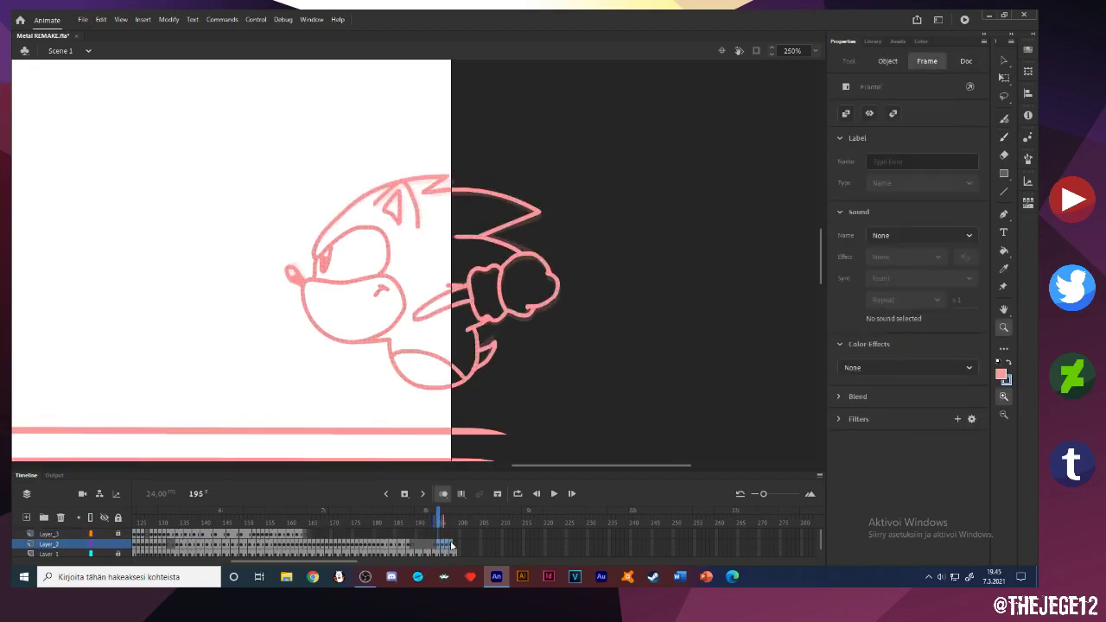
{"action": "key", "text": "F6"}
{"action": "left_click", "coordinate": [438, 545]}
{"action": "key", "text": "Delete"}
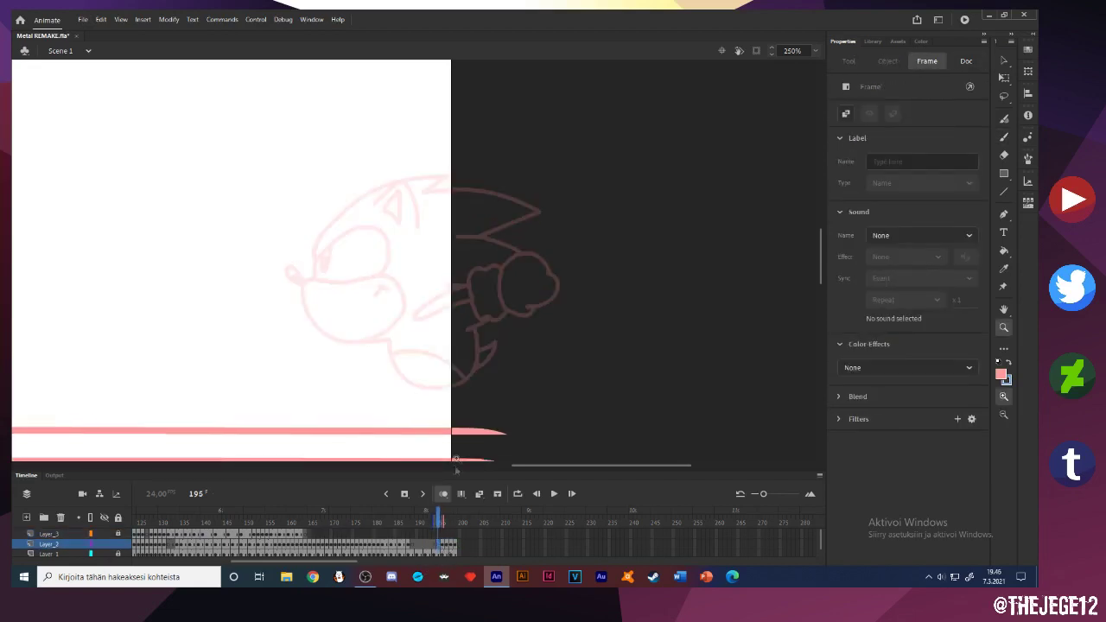
On frame 195, draw the entering character's muzzle, nose and eye at the stage's right edge
{"action": "key", "text": "b"}
{"action": "right_click", "coordinate": [663, 283]}
{"action": "left_click_drag", "start_coordinate": [510, 294], "coordinate": [658, 282]}
{"action": "mouse_move", "coordinate": [604, 314]}
{"action": "left_mouse_down"}
{"action": "mouse_move", "coordinate": [591, 278]}
{"action": "mouse_move", "coordinate": [607, 283]}
{"action": "left_mouse_up"}
{"action": "left_click_drag", "start_coordinate": [584, 288], "coordinate": [589, 299]}
{"action": "left_click_drag", "start_coordinate": [524, 321], "coordinate": [510, 328]}
{"action": "key", "text": "ctrl+z"}
{"action": "left_click_drag", "start_coordinate": [575, 275], "coordinate": [519, 300]}
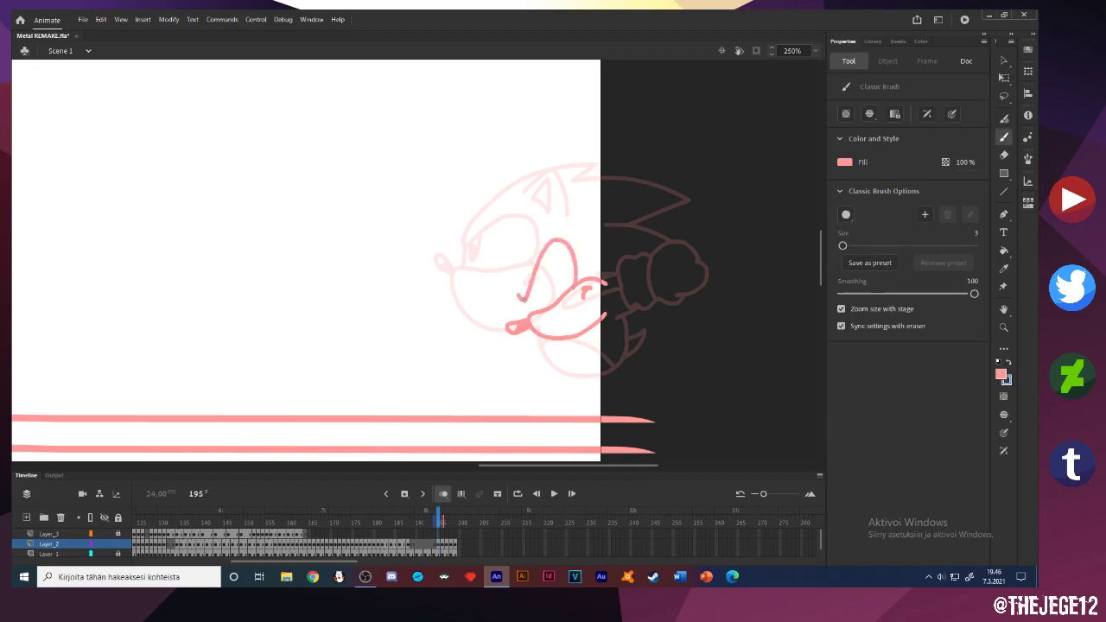
Add the ear, head outline with a front spike, and curled legs to the character on frame 195
{"action": "left_click_drag", "start_coordinate": [562, 231], "coordinate": [578, 215]}
{"action": "left_click_drag", "start_coordinate": [518, 295], "coordinate": [612, 182]}
{"action": "mouse_move", "coordinate": [553, 339]}
{"action": "left_mouse_down"}
{"action": "mouse_move", "coordinate": [610, 356]}
{"action": "mouse_move", "coordinate": [608, 396]}
{"action": "left_mouse_up"}
{"action": "left_click_drag", "start_coordinate": [520, 342], "coordinate": [534, 416]}
{"action": "left_click_drag", "start_coordinate": [526, 373], "coordinate": [609, 378]}
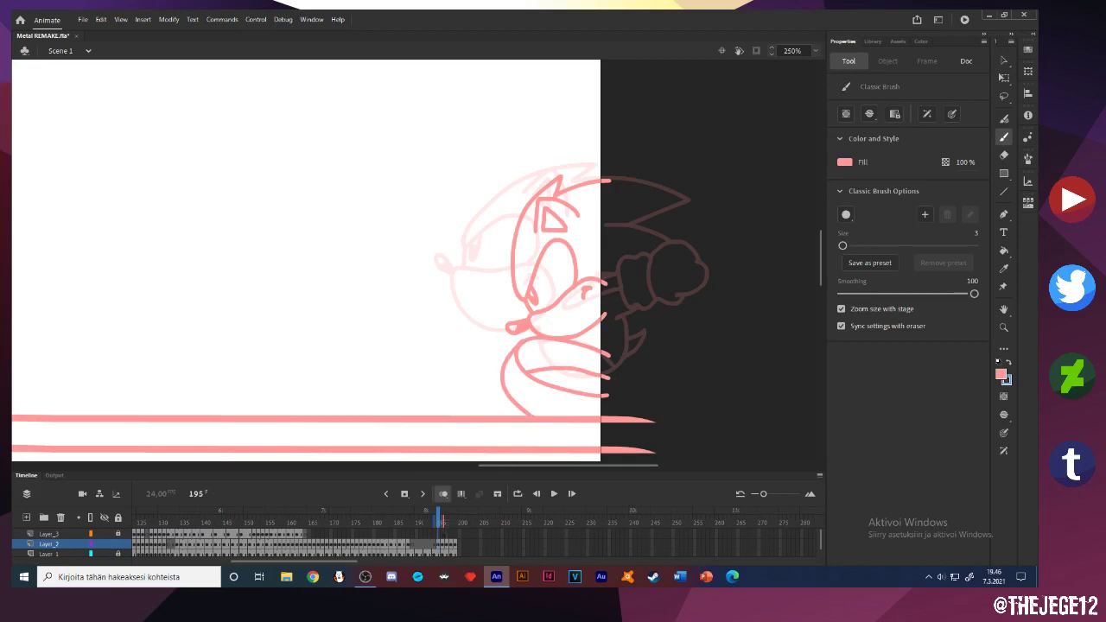
Shift the new entering pose one frame later on Layer_2 and make frame 195 a blank keyframe
{"action": "left_click", "coordinate": [433, 543]}
{"action": "left_click", "coordinate": [429, 544]}
{"action": "key", "text": "F5"}
{"action": "left_click", "coordinate": [438, 544]}
{"action": "key", "text": "F7"}
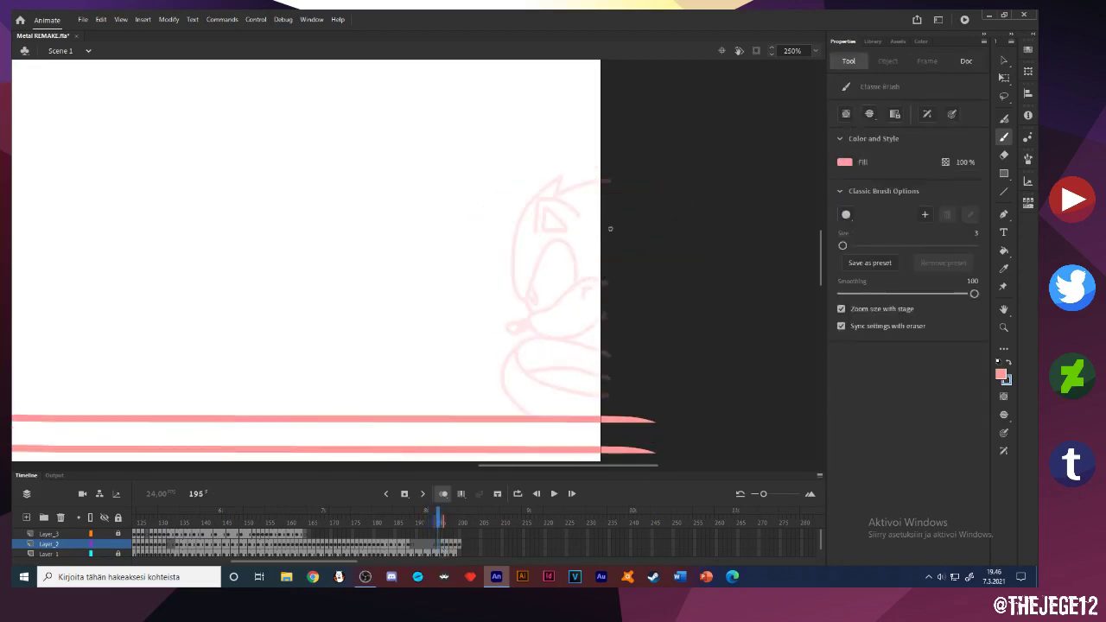
Draw the character's head outline, ear and nose just emerging from the stage's right edge on frame 195
{"action": "left_click_drag", "start_coordinate": [603, 235], "coordinate": [599, 265]}
{"action": "mouse_move", "coordinate": [605, 206]}
{"action": "left_mouse_down"}
{"action": "mouse_move", "coordinate": [570, 227]}
{"action": "mouse_move", "coordinate": [584, 304]}
{"action": "left_mouse_up"}
Make room for a new drawing at frame 197 of Layer_2 and clear that frame
{"action": "key", "text": "period"}
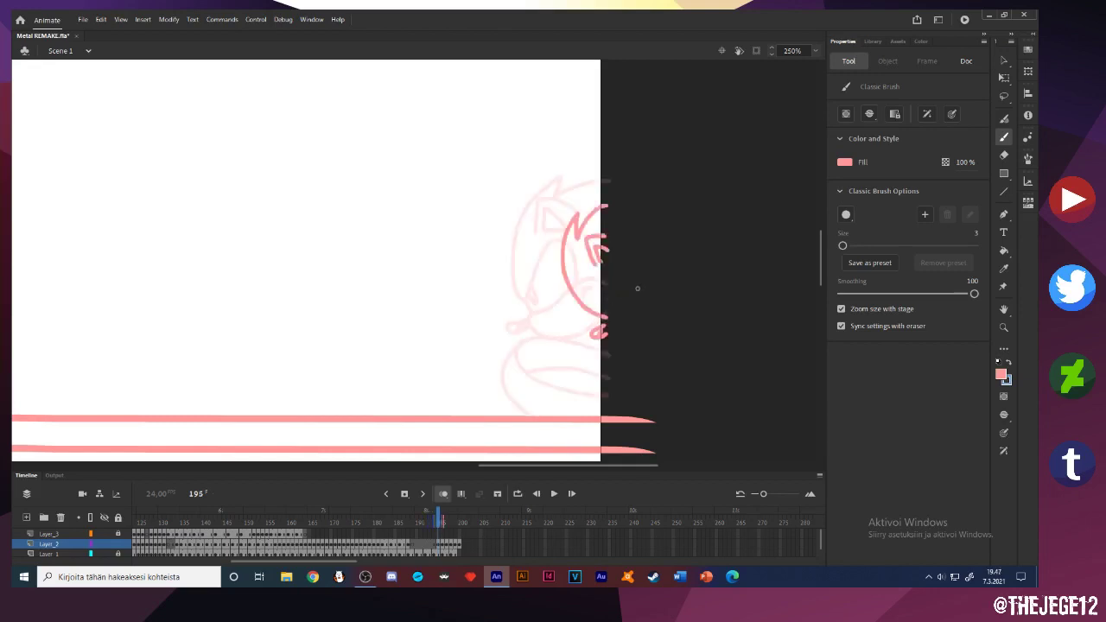
{"action": "key", "text": "period"}
{"action": "left_click", "coordinate": [448, 545]}
{"action": "key", "text": "Delete"}
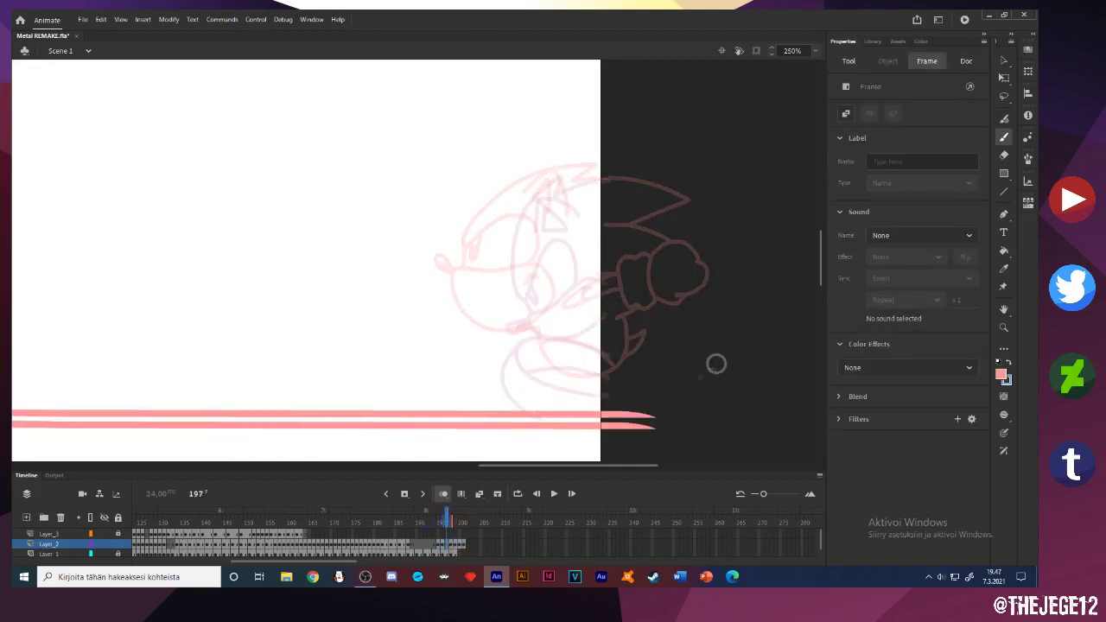
On frame 197, draw the left-facing character's muzzle, eye, nose, ear, head outline, arm and lower body up to the stage edge
{"action": "mouse_move", "coordinate": [545, 301]}
{"action": "left_mouse_down"}
{"action": "mouse_move", "coordinate": [473, 320]}
{"action": "mouse_move", "coordinate": [510, 258]}
{"action": "mouse_move", "coordinate": [546, 303]}
{"action": "left_mouse_up"}
{"action": "mouse_move", "coordinate": [537, 252]}
{"action": "left_mouse_down"}
{"action": "mouse_move", "coordinate": [534, 229]}
{"action": "mouse_move", "coordinate": [467, 239]}
{"action": "mouse_move", "coordinate": [471, 258]}
{"action": "mouse_move", "coordinate": [451, 261]}
{"action": "left_mouse_up"}
{"action": "mouse_move", "coordinate": [495, 204]}
{"action": "left_mouse_down"}
{"action": "mouse_move", "coordinate": [467, 248]}
{"action": "mouse_move", "coordinate": [534, 257]}
{"action": "mouse_move", "coordinate": [500, 235]}
{"action": "left_mouse_up"}
{"action": "mouse_move", "coordinate": [435, 281]}
{"action": "left_mouse_down"}
{"action": "mouse_move", "coordinate": [518, 208]}
{"action": "mouse_move", "coordinate": [580, 234]}
{"action": "left_mouse_up"}
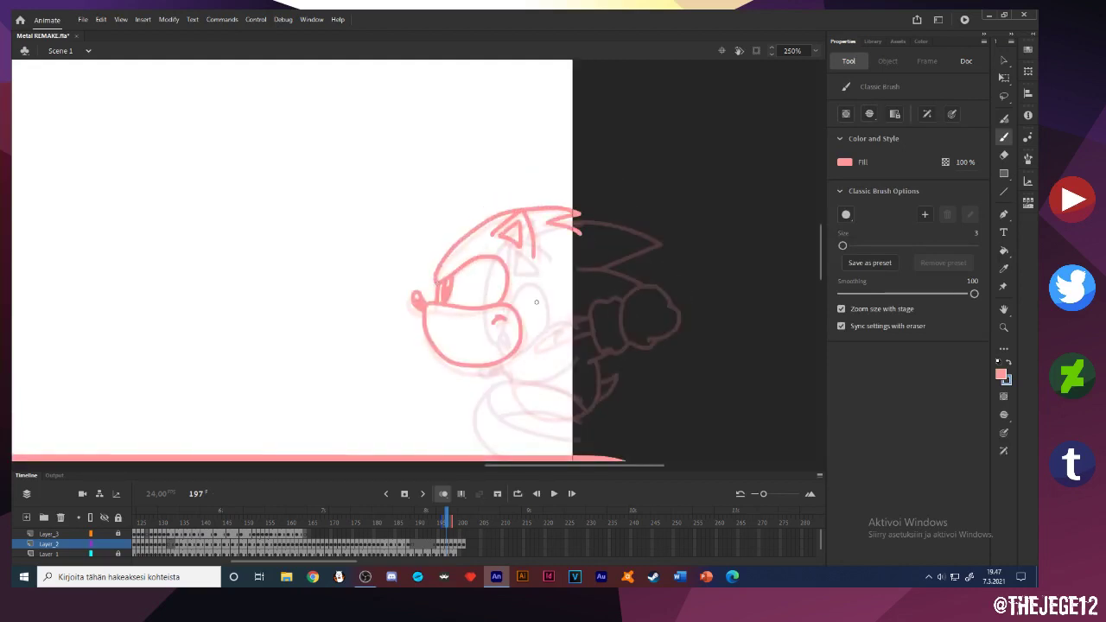
{"action": "mouse_move", "coordinate": [565, 344]}
{"action": "left_mouse_down"}
{"action": "mouse_move", "coordinate": [538, 283]}
{"action": "mouse_move", "coordinate": [552, 281]}
{"action": "left_mouse_up"}
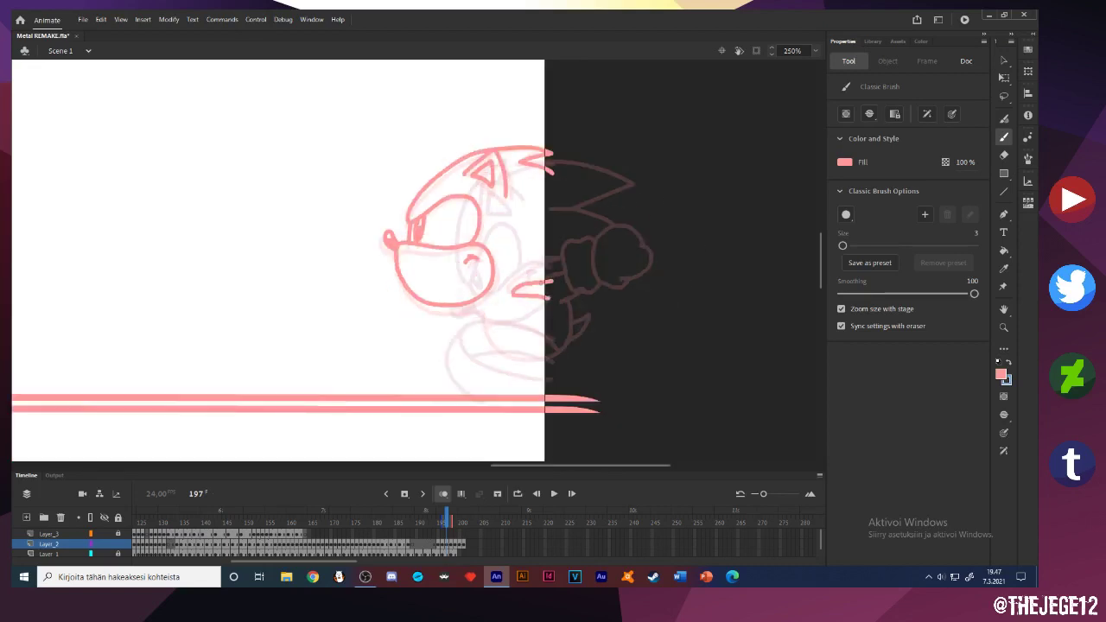
{"action": "mouse_move", "coordinate": [463, 302]}
{"action": "left_mouse_down"}
{"action": "mouse_move", "coordinate": [527, 356]}
{"action": "mouse_move", "coordinate": [544, 350]}
{"action": "left_mouse_up"}
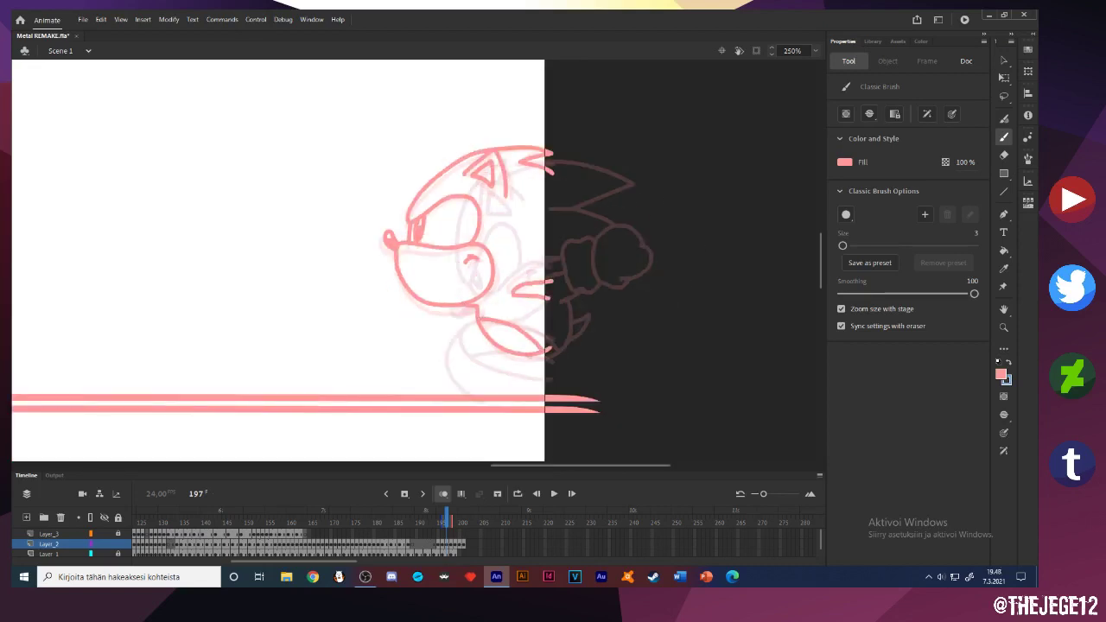
Draw the spinning leg blur curves beneath the character's body on frame 197, reaching down to the ground line
{"action": "mouse_move", "coordinate": [478, 311]}
{"action": "left_mouse_down"}
{"action": "mouse_move", "coordinate": [390, 337]}
{"action": "mouse_move", "coordinate": [414, 394]}
{"action": "mouse_move", "coordinate": [458, 383]}
{"action": "mouse_move", "coordinate": [534, 394]}
{"action": "mouse_move", "coordinate": [510, 364]}
{"action": "left_mouse_up"}
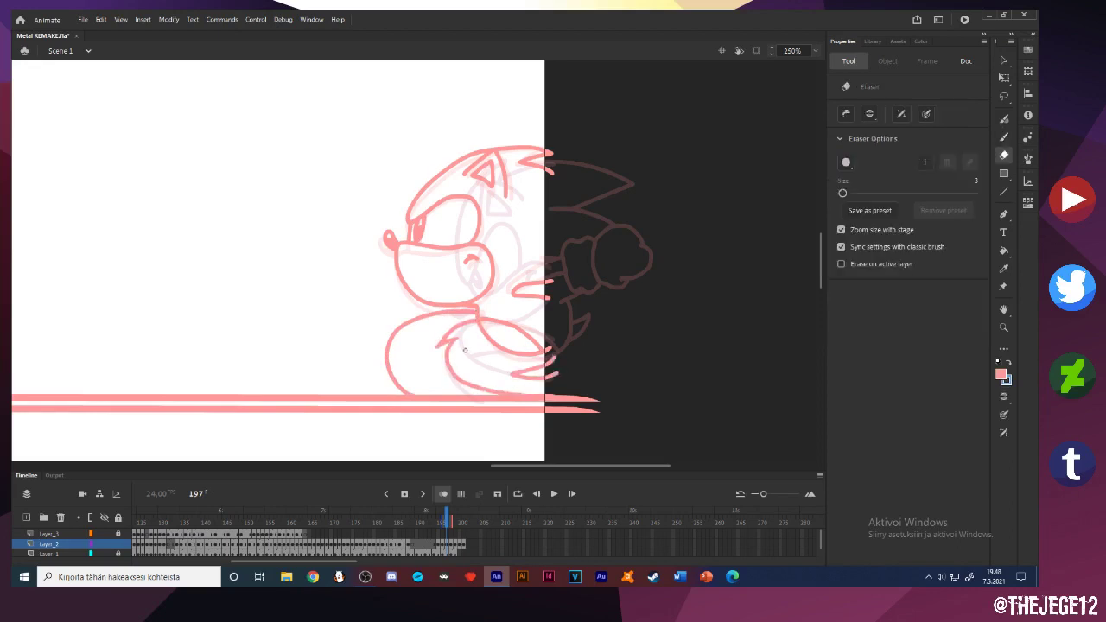
Move the character drawings on frames 198 and 199 left, setting frame 198 slightly lower
{"action": "key", "text": "period"}
{"action": "key", "text": "v"}
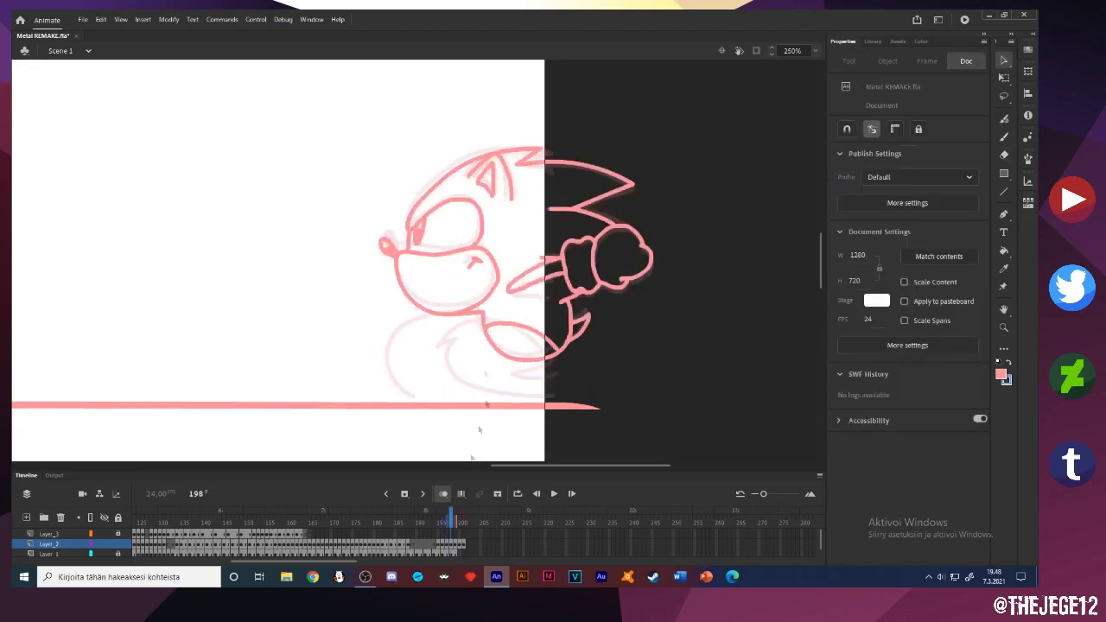
{"action": "key", "text": "ctrl+a"}
{"action": "mouse_move", "coordinate": [467, 314]}
{"action": "left_mouse_down"}
{"action": "mouse_move", "coordinate": [329, 314]}
{"action": "mouse_move", "coordinate": [439, 322]}
{"action": "left_mouse_up"}
{"action": "key", "text": "period"}
{"action": "key", "text": "ctrl+a"}
{"action": "key", "text": "comma"}
{"action": "key", "text": "period"}
{"action": "key", "text": "comma"}
{"action": "key", "text": "comma"}
{"action": "key", "text": "period"}
{"action": "key", "text": "ctrl+a"}
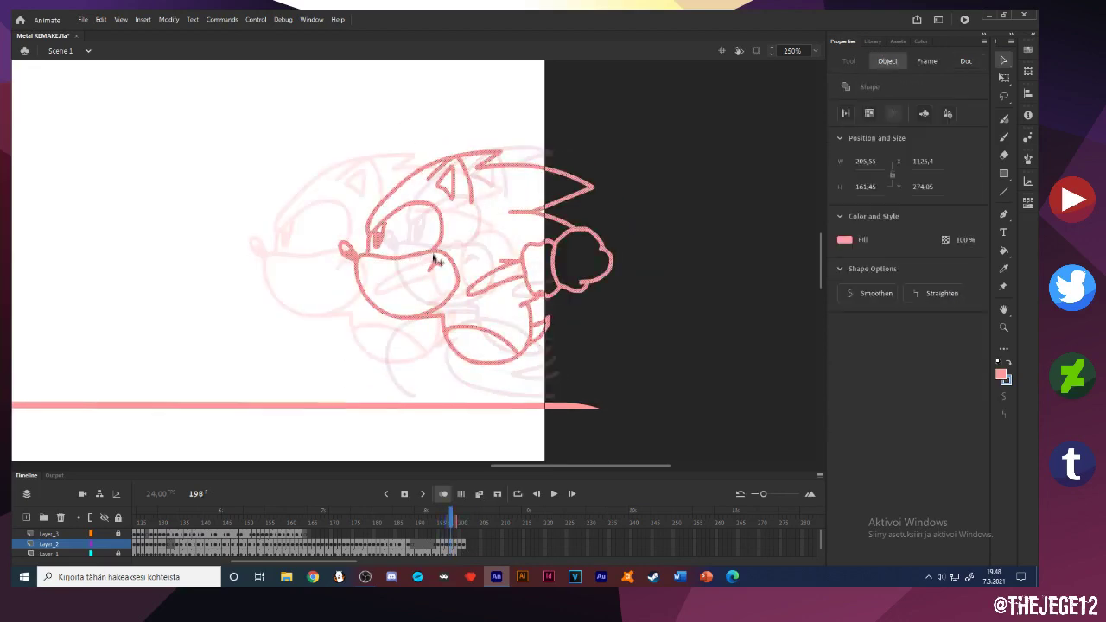
{"action": "left_click", "coordinate": [413, 243]}
Copy the last keyframes two frames further on Layer_2 and move frame 200's character left of the previous pose
{"action": "key", "text": "period"}
{"action": "key", "text": "period"}
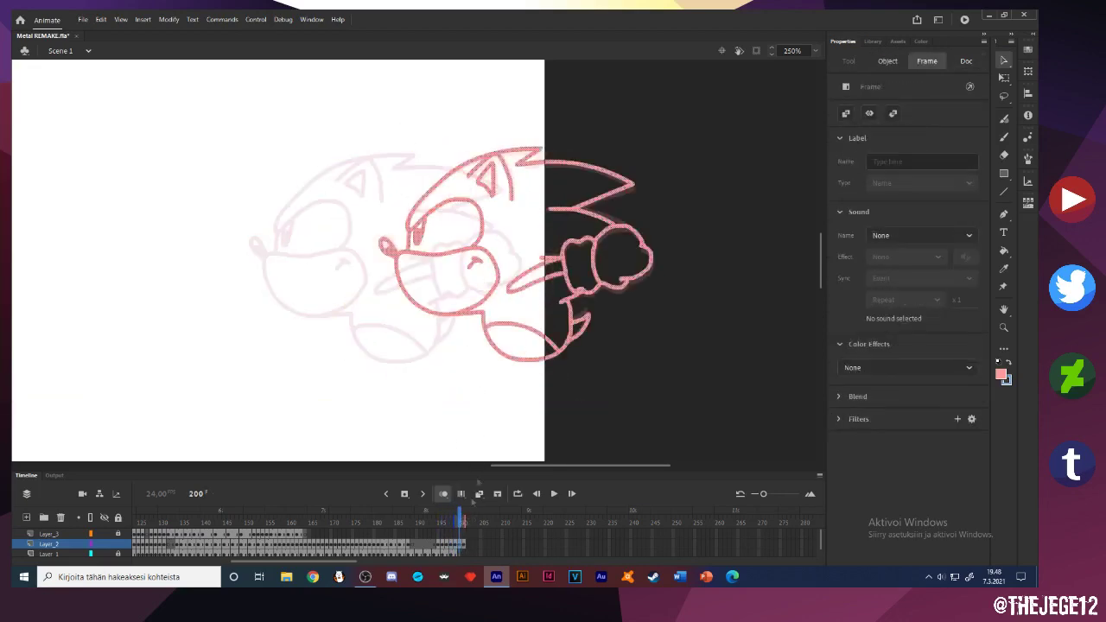
{"action": "left_click_drag", "start_coordinate": [460, 547], "coordinate": [469, 547]}
{"action": "left_click", "coordinate": [460, 544]}
{"action": "left_click_drag", "start_coordinate": [486, 333], "coordinate": [244, 336]}
{"action": "left_click", "coordinate": [230, 355]}
{"action": "key", "text": "comma"}
{"action": "key", "text": "comma"}
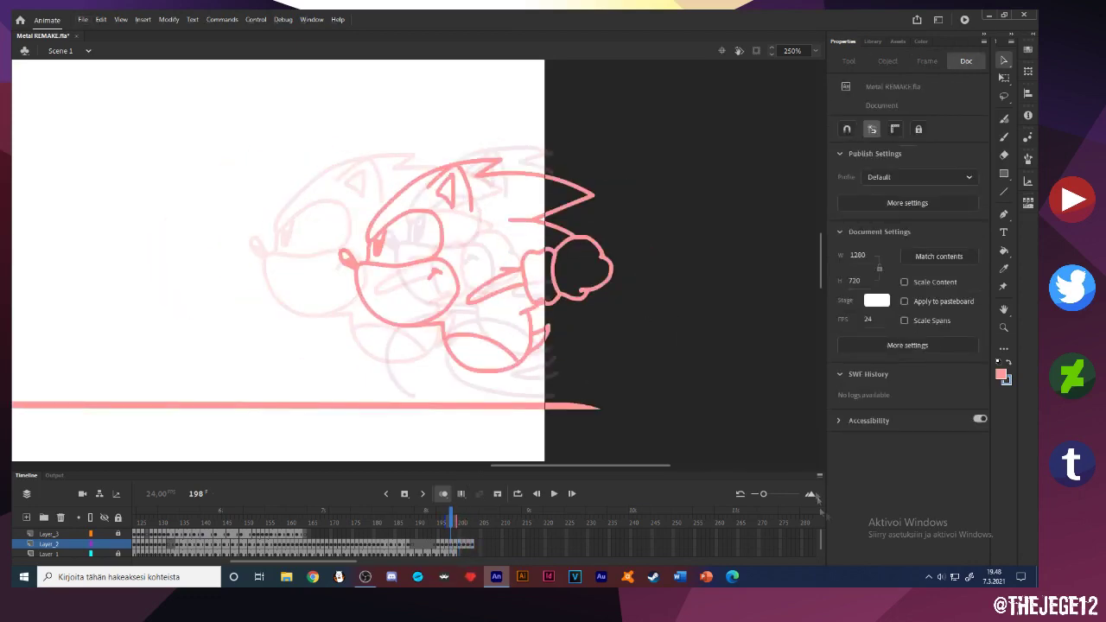
Shift the character on frame 198 slightly left and rotate it counterclockwise so it leans forward
{"action": "key", "text": "period"}
{"action": "key", "text": "period"}
{"action": "key", "text": "comma"}
{"action": "key", "text": "comma"}
{"action": "left_click_drag", "start_coordinate": [445, 330], "coordinate": [437, 331]}
{"action": "key", "text": "q"}
{"action": "left_click_drag", "start_coordinate": [327, 164], "coordinate": [319, 178]}
{"action": "left_click", "coordinate": [309, 218]}
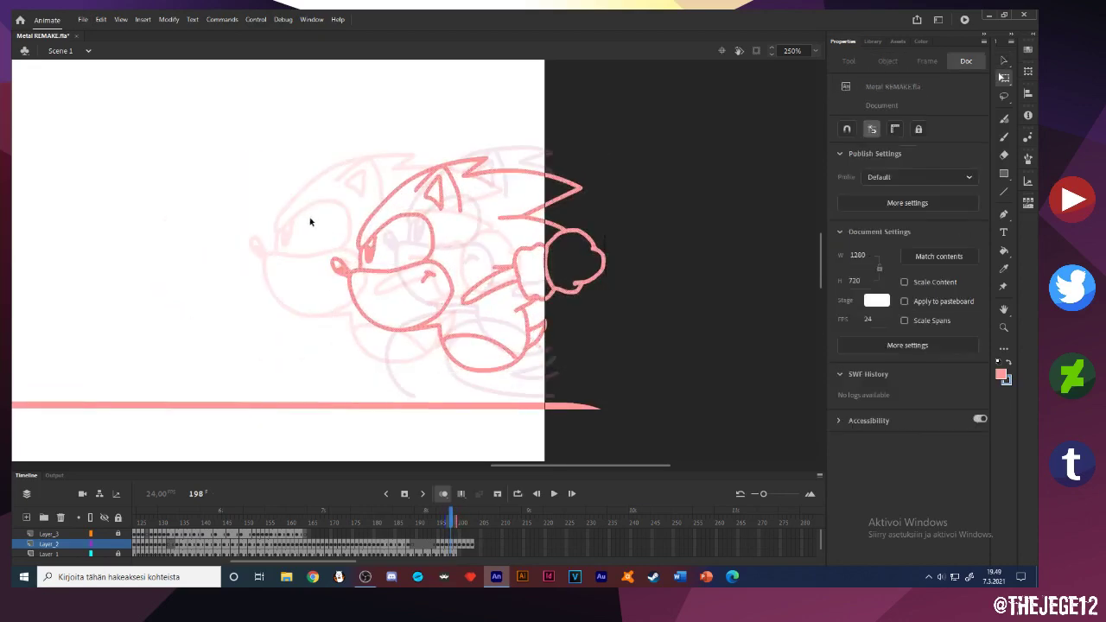
Move the whole character drawing on frame 201 left so it sits ahead of frame 200's pose
{"action": "key", "text": "period"}
{"action": "key", "text": "period"}
{"action": "key", "text": "period"}
{"action": "left_click_drag", "start_coordinate": [318, 281], "coordinate": [541, 264]}
{"action": "key", "text": "ctrl+a"}
{"action": "mouse_move", "coordinate": [623, 271]}
{"action": "left_mouse_down"}
{"action": "mouse_move", "coordinate": [282, 268]}
{"action": "mouse_move", "coordinate": [265, 278]}
{"action": "left_mouse_up"}
{"action": "left_click", "coordinate": [257, 314]}
{"action": "key", "text": "comma"}
{"action": "key", "text": "comma"}
{"action": "key", "text": "period"}
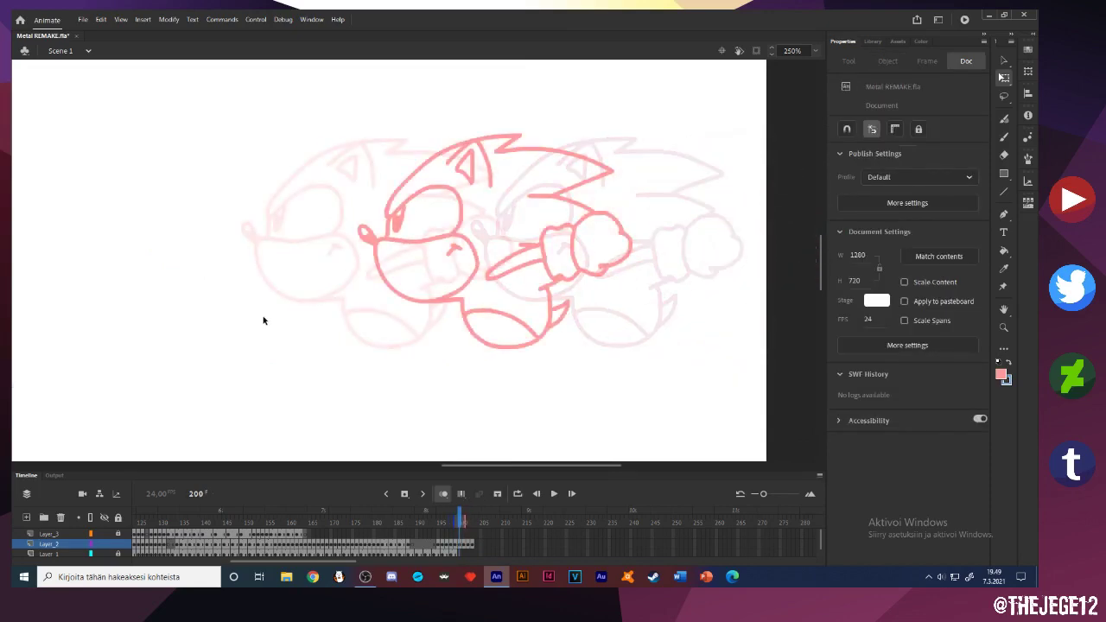
Copy the last keyframes two frames further on Layer_2 and move frame 202's character left of the preceding pose
{"action": "key", "text": "period"}
{"action": "left_click_drag", "start_coordinate": [468, 544], "coordinate": [479, 545]}
{"action": "left_click", "coordinate": [468, 546]}
{"action": "left_click_drag", "start_coordinate": [732, 279], "coordinate": [254, 288]}
{"action": "scroll", "coordinate": [520, 299], "scroll_direction": "down", "scroll_amount": 5}
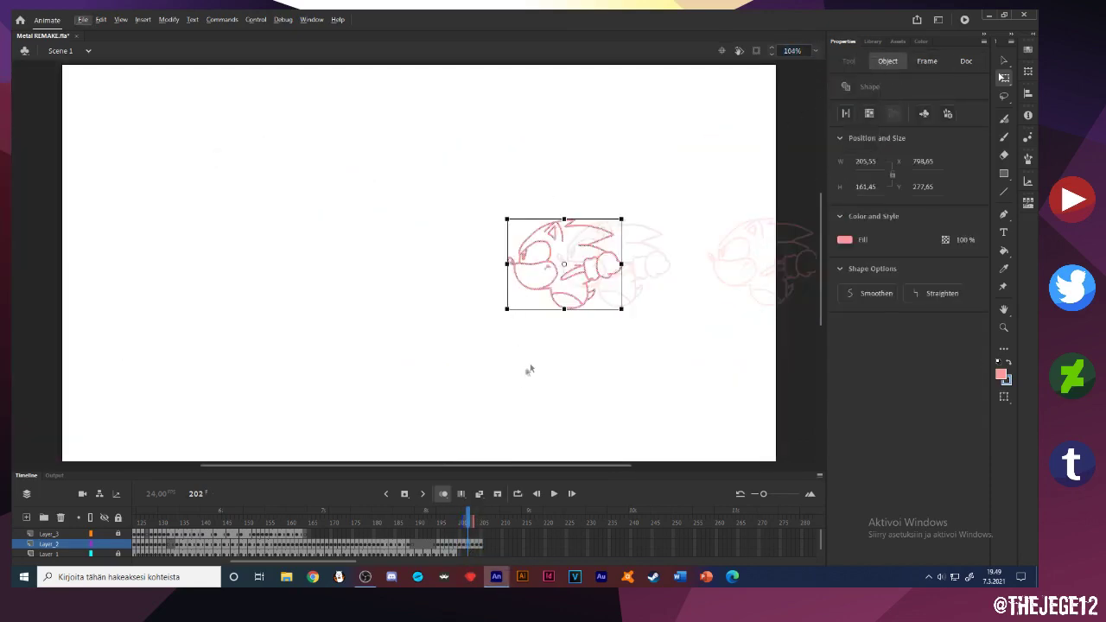
{"action": "left_click", "coordinate": [512, 359]}
Step back and forth through the frames around 202 to examine the spacing of the character's run-in
{"action": "key", "text": "comma"}
{"action": "key", "text": "comma"}
{"action": "right_click", "coordinate": [507, 308]}
{"action": "left_click", "coordinate": [505, 183]}
{"action": "key", "text": "comma"}
{"action": "key", "text": "period"}
{"action": "key", "text": "period"}
{"action": "key", "text": "period"}
{"action": "key", "text": "comma"}
{"action": "key", "text": "comma"}
{"action": "key", "text": "period"}
{"action": "key", "text": "period"}
{"action": "key", "text": "period"}
Move the character on frame 203 left from the stage's right edge until it sits ahead of frame 202's pose
{"action": "left_click", "coordinate": [728, 288]}
{"action": "key", "text": "shift+Left"}
{"action": "key", "text": "shift+Left"}
{"action": "key", "text": "shift+Left"}
{"action": "key", "text": "shift+Left"}
{"action": "key", "text": "shift+Left"}
{"action": "key", "text": "shift+Left"}
{"action": "key", "text": "shift+Left"}
{"action": "key", "text": "shift+Left"}
{"action": "key", "text": "shift+Left"}
{"action": "key", "text": "shift+Left"}
{"action": "key", "text": "shift+Left"}
{"action": "key", "text": "shift+Left"}
{"action": "key", "text": "shift+Left"}
{"action": "key", "text": "shift+Left"}
{"action": "key", "text": "shift+Left"}
{"action": "key", "text": "shift+Left"}
{"action": "key", "text": "shift+Left"}
{"action": "key", "text": "shift+Left"}
{"action": "key", "text": "shift+Left"}
{"action": "key", "text": "shift+Left"}
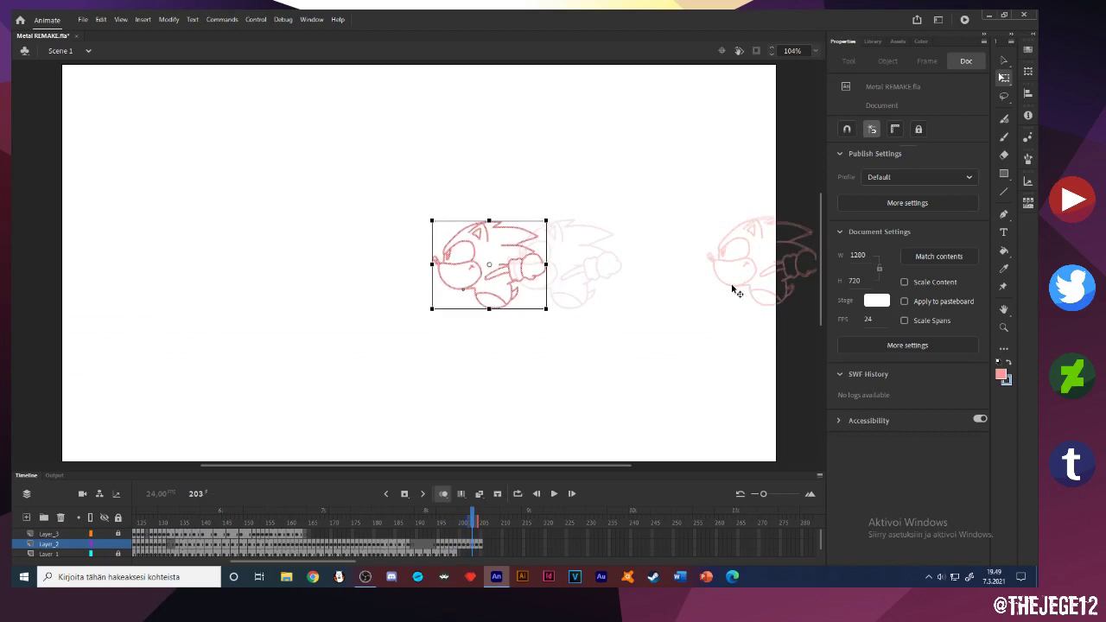
{"action": "left_click", "coordinate": [477, 364]}
{"action": "key", "text": "period"}
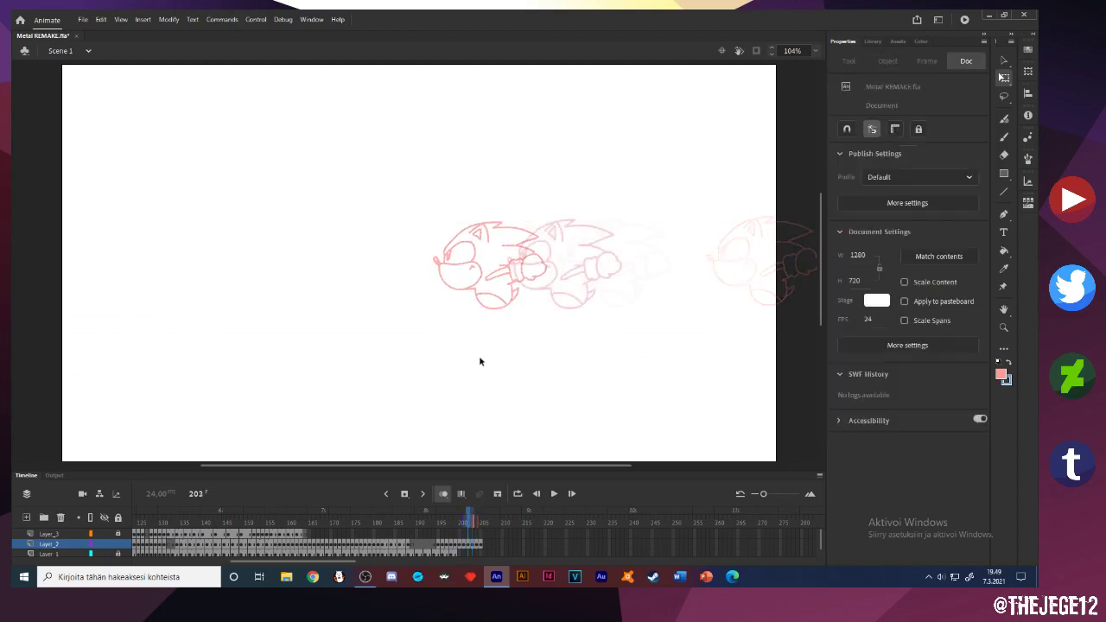
Extend Layer_2 with two more copied keyframes and move frame 204's character left, just ahead of frame 203's pose
{"action": "left_click", "coordinate": [480, 545]}
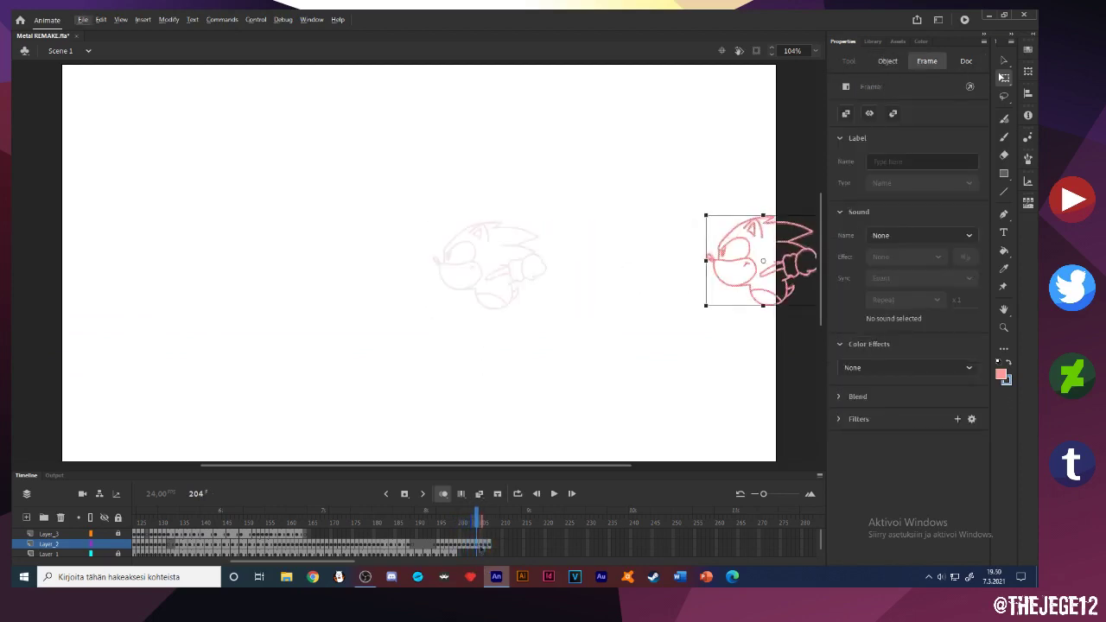
{"action": "key", "text": "shift+Left"}
{"action": "key", "text": "shift+Left"}
{"action": "key", "text": "shift+Left"}
{"action": "key", "text": "shift+Left"}
{"action": "key", "text": "shift+Left"}
{"action": "key", "text": "shift+Left"}
{"action": "key", "text": "shift+Left"}
{"action": "key", "text": "shift+Left"}
{"action": "key", "text": "shift+Left"}
{"action": "key", "text": "shift+Left"}
{"action": "key", "text": "shift+Left"}
{"action": "key", "text": "shift+Left"}
{"action": "key", "text": "shift+Left"}
{"action": "key", "text": "shift+Left"}
{"action": "key", "text": "shift+Left"}
{"action": "key", "text": "shift+Left"}
{"action": "key", "text": "shift+Left"}
{"action": "key", "text": "shift+Left"}
{"action": "key", "text": "shift+Left"}
{"action": "key", "text": "shift+Left"}
{"action": "left_click_drag", "start_coordinate": [747, 292], "coordinate": [445, 293]}
{"action": "left_click", "coordinate": [384, 290]}
{"action": "key", "text": "ctrl+z"}
{"action": "left_click", "coordinate": [349, 288]}
{"action": "left_click_drag", "start_coordinate": [315, 176], "coordinate": [557, 375]}
{"action": "left_click", "coordinate": [437, 347]}
Move the character on frame 205 left beside frame 204's pose and nudge it slightly down
{"action": "key", "text": "comma"}
{"action": "key", "text": "period"}
{"action": "key", "text": "period"}
{"action": "left_click", "coordinate": [722, 259]}
{"action": "left_click_drag", "start_coordinate": [729, 263], "coordinate": [417, 268]}
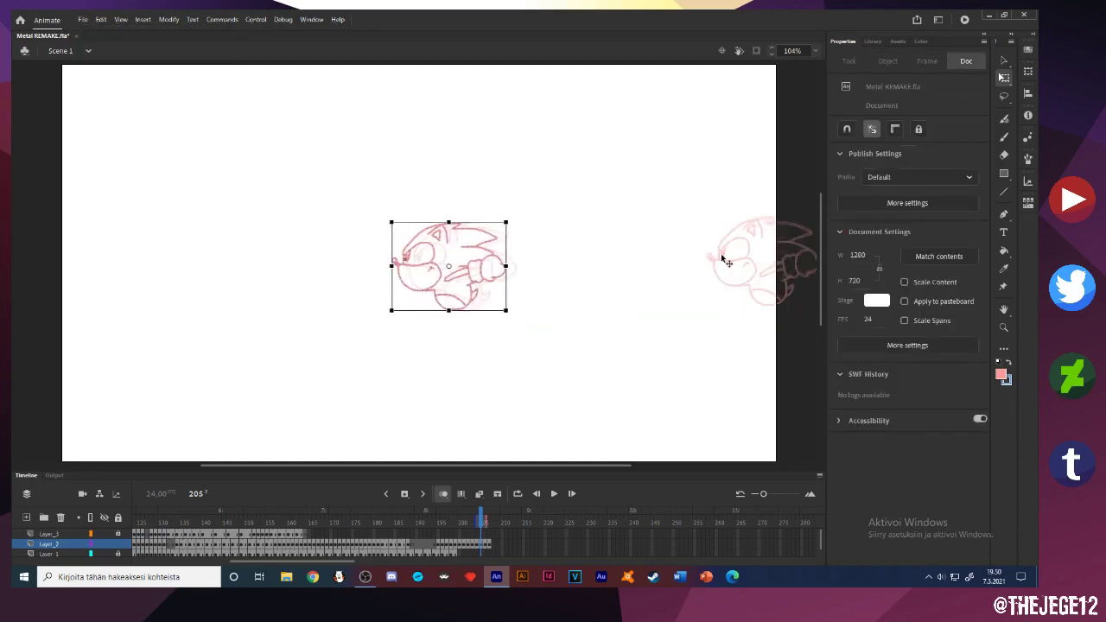
{"action": "left_click", "coordinate": [438, 334]}
{"action": "left_click_drag", "start_coordinate": [374, 139], "coordinate": [533, 339]}
{"action": "key", "text": "Down"}
{"action": "key", "text": "Down"}
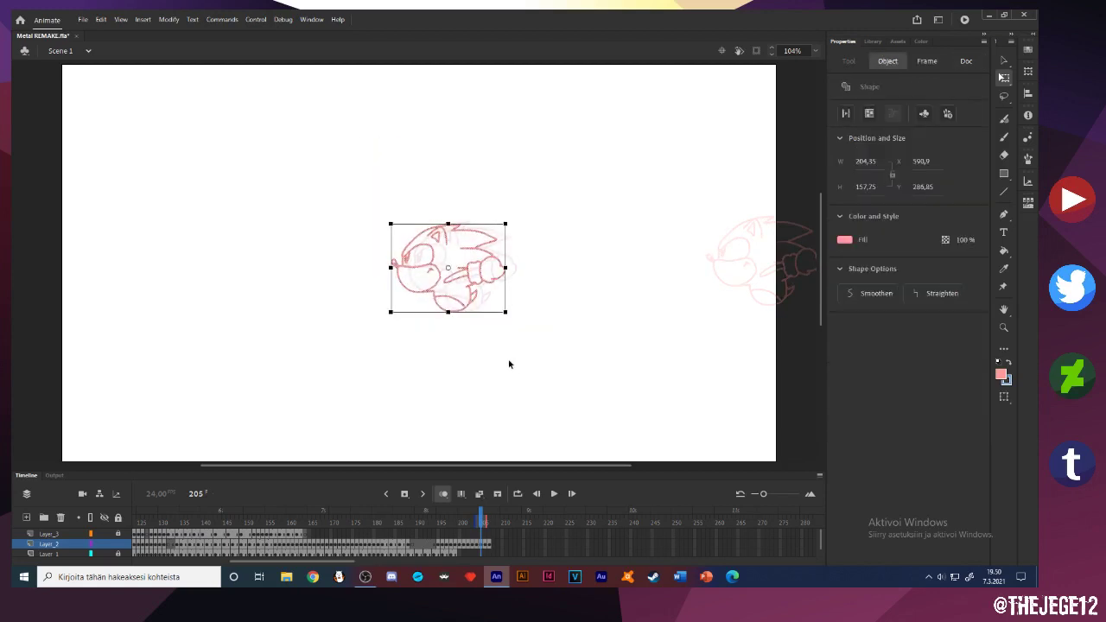
Compare the neighbouring poses, move frame 206's character left to almost overlap frame 205's, and nudge it down slightly
{"action": "left_click", "coordinate": [510, 365]}
{"action": "key", "text": "comma"}
{"action": "key", "text": "comma"}
{"action": "key", "text": "period"}
{"action": "key", "text": "period"}
{"action": "left_click", "coordinate": [748, 293]}
{"action": "key", "text": "period"}
{"action": "left_click_drag", "start_coordinate": [748, 293], "coordinate": [427, 299]}
{"action": "key", "text": "Down"}
{"action": "key", "text": "Down"}
{"action": "left_click", "coordinate": [457, 403]}
Move frame 207's character left to nearly overlap the previous pose and check it against the preceding frames
{"action": "key", "text": "period"}
{"action": "mouse_move", "coordinate": [717, 264]}
{"action": "left_mouse_down"}
{"action": "mouse_move", "coordinate": [457, 250]}
{"action": "mouse_move", "coordinate": [396, 268]}
{"action": "left_mouse_up"}
{"action": "scroll", "coordinate": [462, 255], "scroll_direction": "up", "scroll_amount": 2}
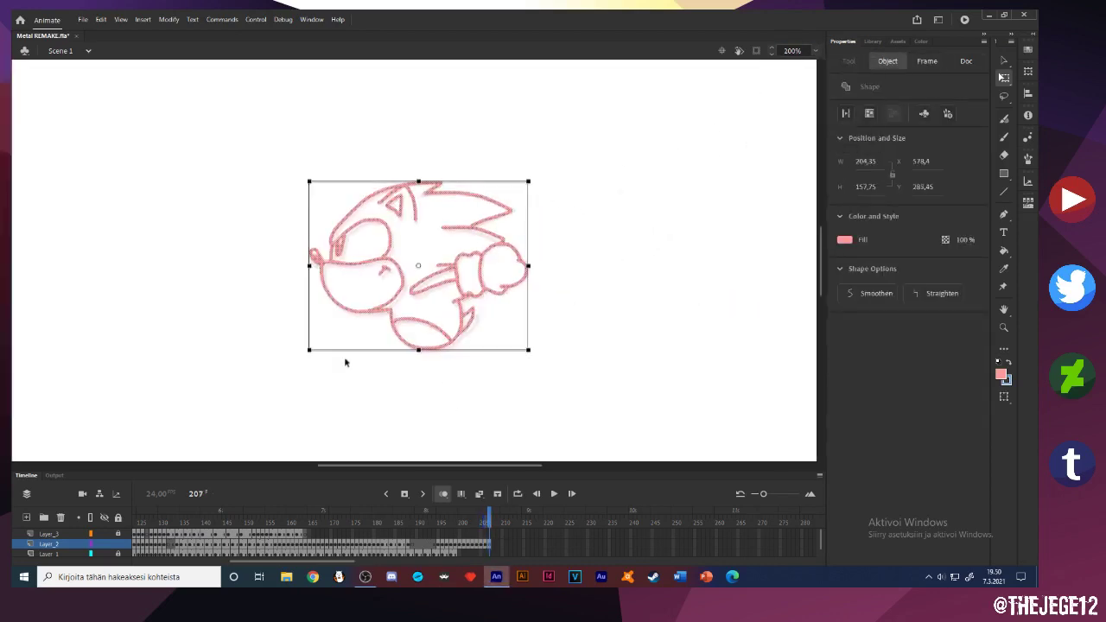
{"action": "left_click", "coordinate": [346, 398]}
{"action": "key", "text": "comma"}
{"action": "key", "text": "comma"}
{"action": "key", "text": "comma"}
{"action": "key", "text": "period"}
{"action": "key", "text": "period"}
{"action": "key", "text": "period"}
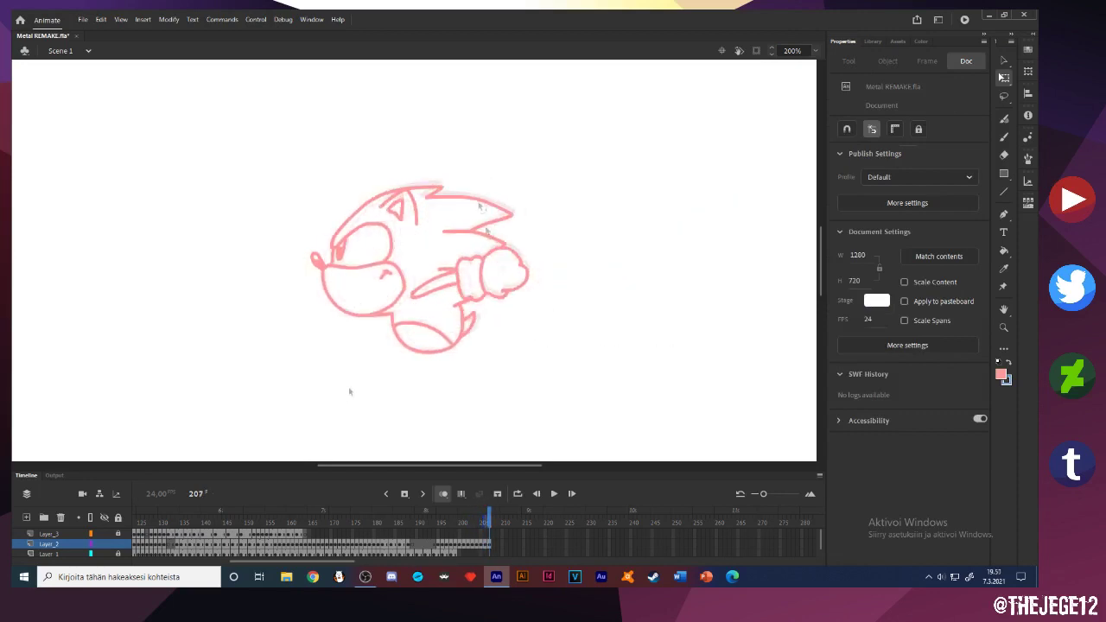
Copy frame 206's keyframe to frame 208 on Layer_2 and nudge its character slightly left
{"action": "left_click", "coordinate": [486, 544]}
{"action": "left_click_drag", "start_coordinate": [486, 545], "coordinate": [494, 545]}
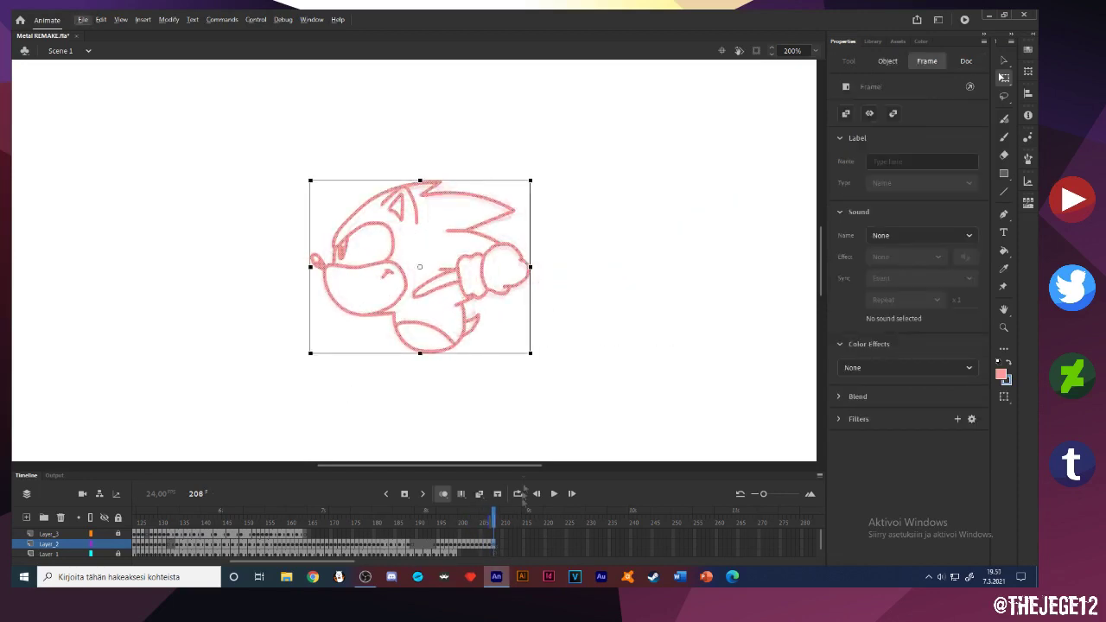
{"action": "left_click", "coordinate": [428, 410]}
{"action": "mouse_move", "coordinate": [593, 395]}
{"action": "left_mouse_down"}
{"action": "mouse_move", "coordinate": [192, 111]}
{"action": "mouse_move", "coordinate": [233, 152]}
{"action": "left_mouse_up"}
{"action": "key", "text": "Left"}
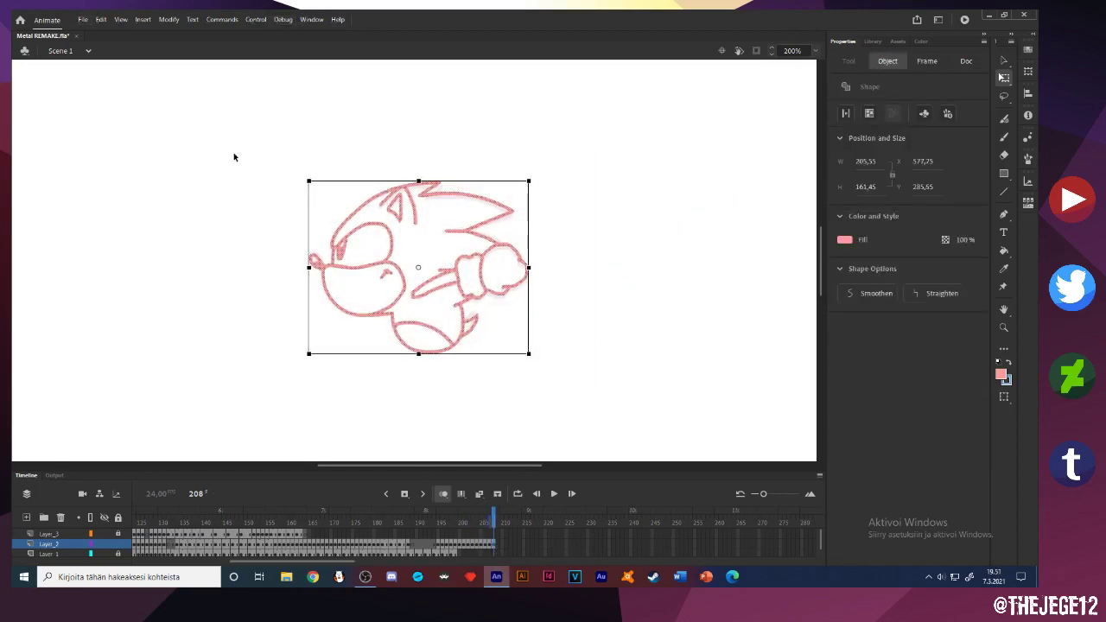
{"action": "left_click", "coordinate": [359, 381]}
{"action": "key", "text": "comma"}
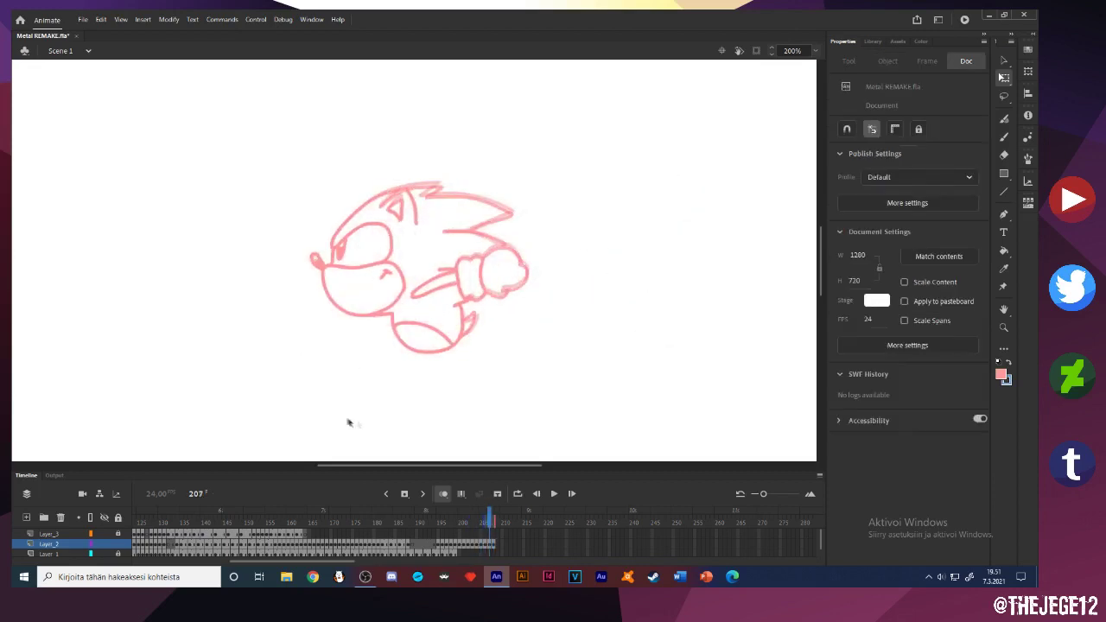
Repeat the two alternating poses of frames 207 and 208 past frame 213 on Layer_2 and scrub through the result
{"action": "left_click", "coordinate": [493, 545]}
{"action": "key", "text": "period"}
{"action": "key", "text": "period"}
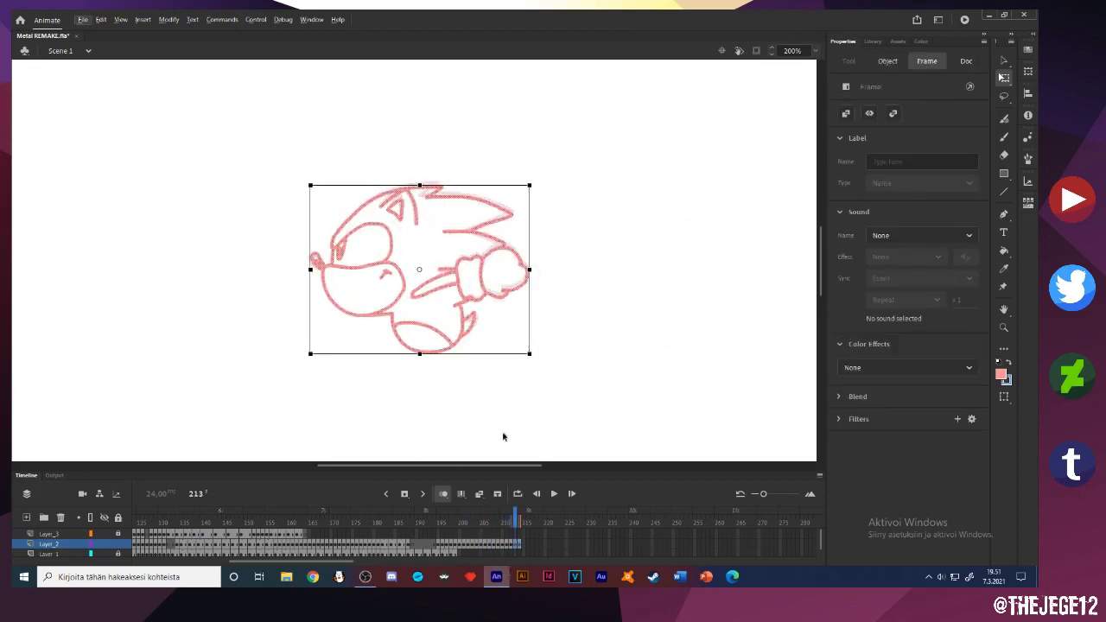
{"action": "left_click", "coordinate": [499, 435]}
{"action": "key", "text": "comma"}
{"action": "key", "text": "comma"}
{"action": "key", "text": "comma"}
{"action": "key", "text": "comma"}
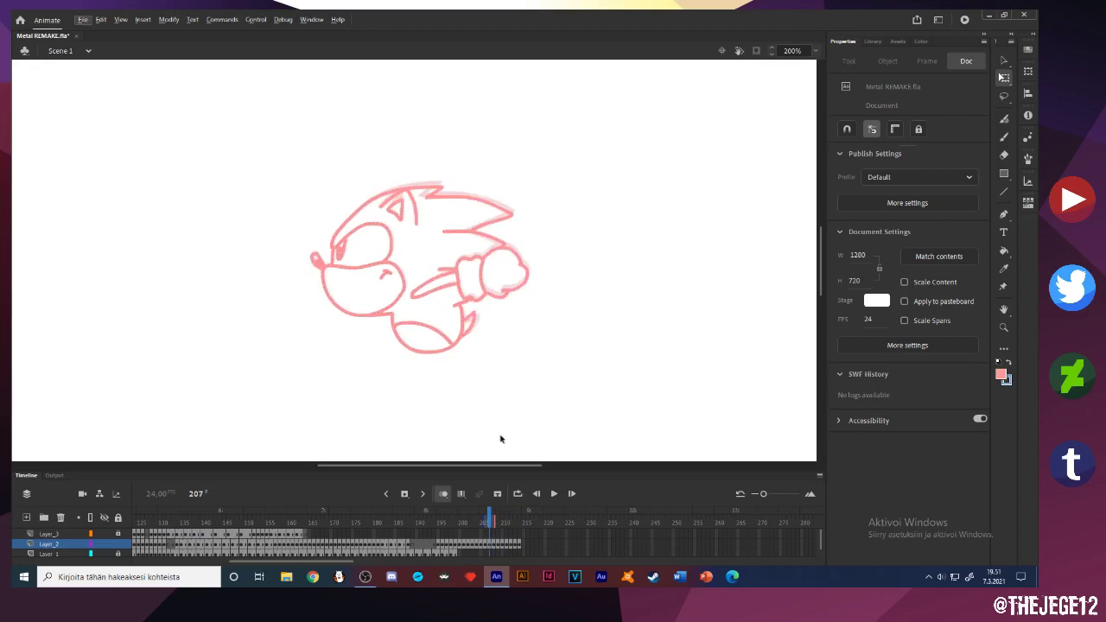
{"action": "mouse_move", "coordinate": [478, 437]}
{"action": "left_mouse_down"}
{"action": "mouse_move", "coordinate": [467, 438]}
{"action": "mouse_move", "coordinate": [512, 437]}
{"action": "left_mouse_up"}
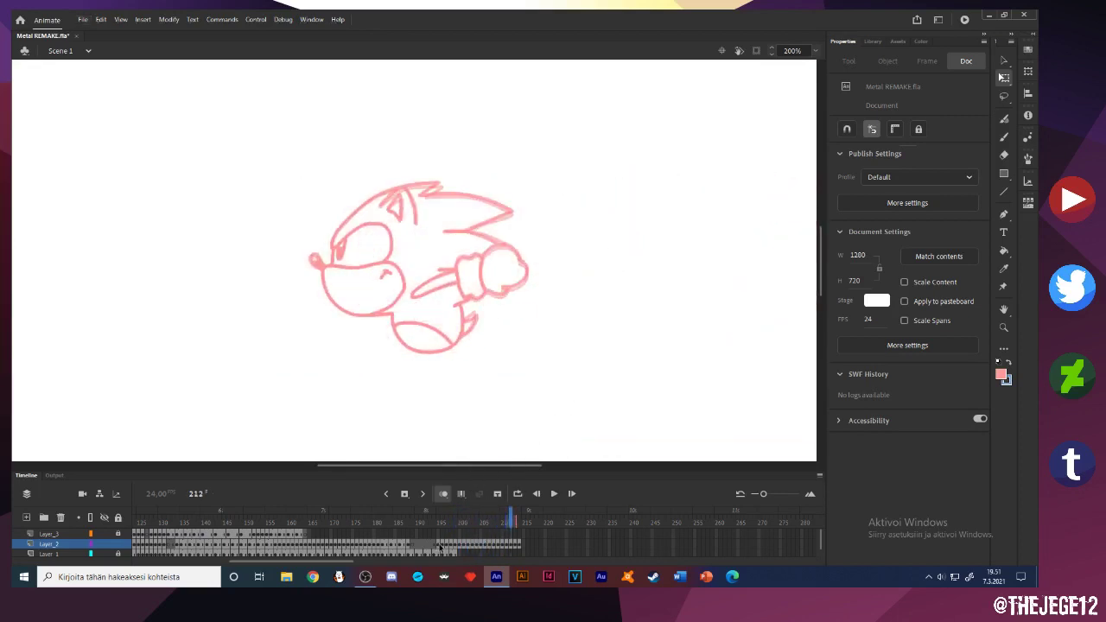
On frames 198 and 199 of Layer_2, place a duplicate of the character beyond the stage's right edge
{"action": "left_click", "coordinate": [439, 544]}
{"action": "mouse_move", "coordinate": [743, 308]}
{"action": "left_mouse_down"}
{"action": "mouse_move", "coordinate": [327, 345]}
{"action": "mouse_move", "coordinate": [363, 277]}
{"action": "mouse_move", "coordinate": [538, 218]}
{"action": "left_mouse_up"}
{"action": "key", "text": "period"}
{"action": "key", "text": "period"}
{"action": "key", "text": "period"}
{"action": "left_click", "coordinate": [316, 311]}
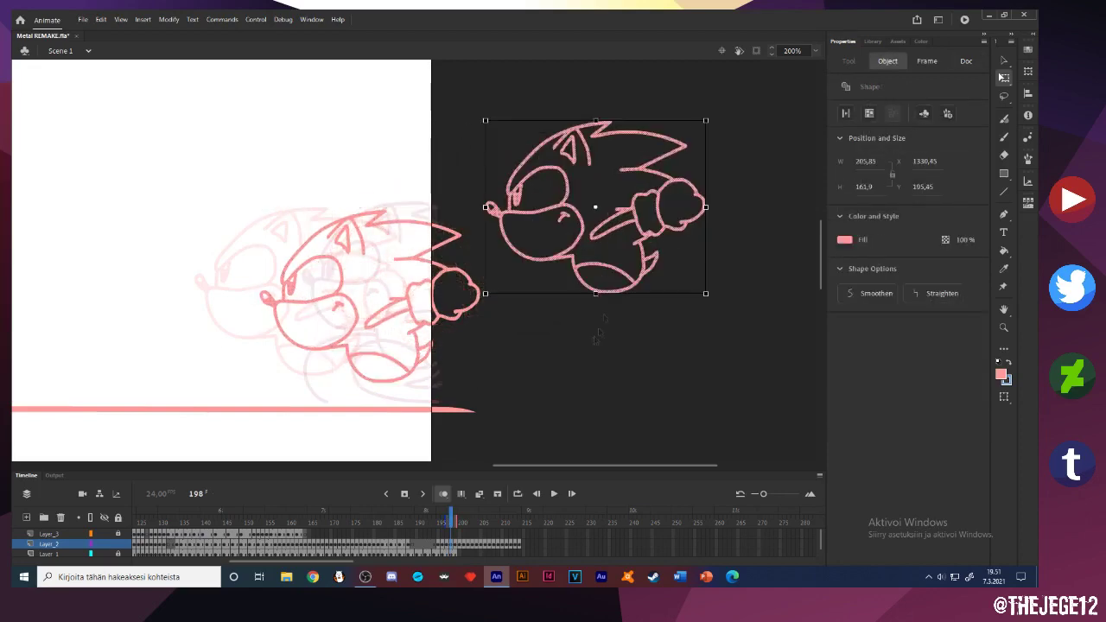
{"action": "key", "text": "period"}
{"action": "left_click", "coordinate": [350, 335]}
{"action": "mouse_move", "coordinate": [346, 333]}
{"action": "left_mouse_down"}
{"action": "mouse_move", "coordinate": [646, 258]}
{"action": "mouse_move", "coordinate": [646, 248]}
{"action": "left_mouse_up"}
{"action": "left_click", "coordinate": [585, 348]}
View the whole stage and step through frames 198 to 205 to check how the character enters and settles
{"action": "key", "text": "period"}
{"action": "left_click", "coordinate": [816, 51]}
{"action": "left_click", "coordinate": [838, 75]}
{"action": "key", "text": "period"}
{"action": "key", "text": "period"}
{"action": "key", "text": "period"}
{"action": "key", "text": "period"}
{"action": "key", "text": "period"}
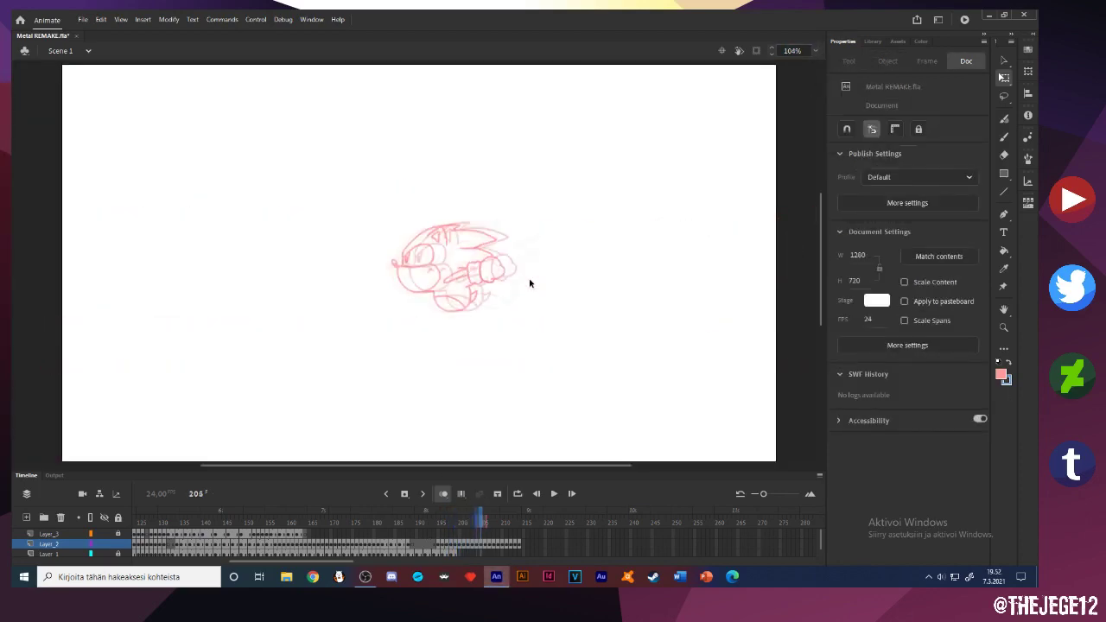
{"action": "key", "text": "comma"}
{"action": "key", "text": "comma"}
{"action": "key", "text": "comma"}
{"action": "key", "text": "comma"}
{"action": "key", "text": "comma"}
{"action": "key", "text": "comma"}
{"action": "key", "text": "comma"}
{"action": "key", "text": "comma"}
{"action": "key", "text": "period"}
With a darker red brush, draw the character's looping run legs down to the upper ground line on frame 198
{"action": "key", "text": "b"}
{"action": "left_click", "coordinate": [845, 163]}
{"action": "left_click", "coordinate": [790, 251]}
{"action": "left_click", "coordinate": [815, 51]}
{"action": "left_click", "coordinate": [838, 127]}
{"action": "left_click_drag", "start_coordinate": [746, 204], "coordinate": [219, 188]}
{"action": "mouse_move", "coordinate": [373, 297]}
{"action": "left_mouse_down"}
{"action": "mouse_move", "coordinate": [423, 274]}
{"action": "mouse_move", "coordinate": [515, 338]}
{"action": "mouse_move", "coordinate": [592, 314]}
{"action": "left_mouse_up"}
{"action": "mouse_move", "coordinate": [445, 366]}
{"action": "left_mouse_down"}
{"action": "mouse_move", "coordinate": [408, 302]}
{"action": "mouse_move", "coordinate": [593, 338]}
{"action": "left_mouse_up"}
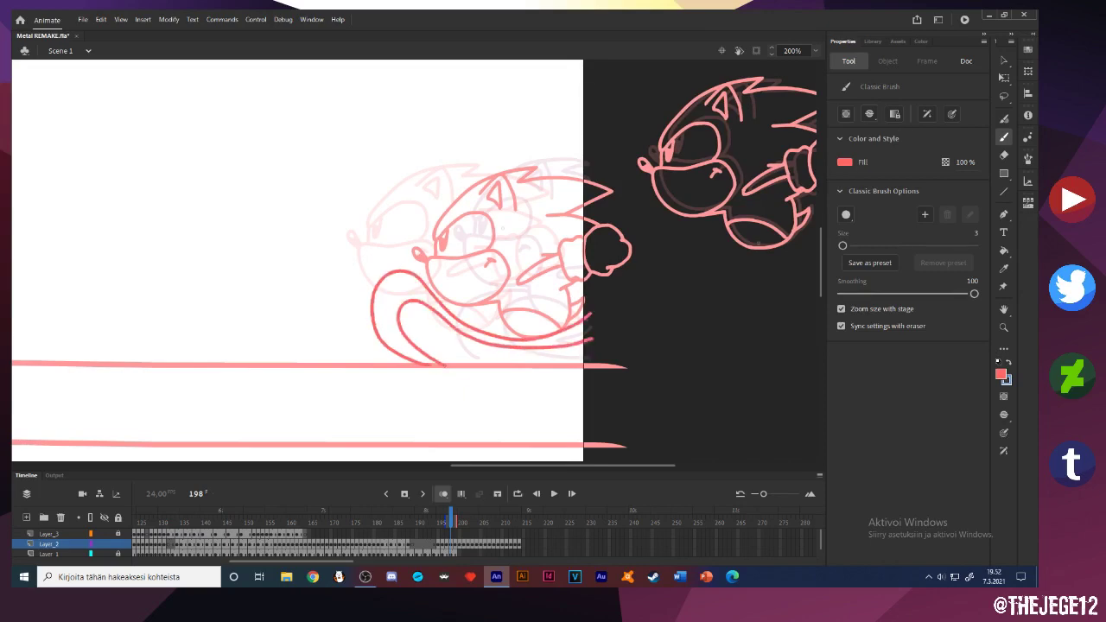
Draw the crossed, looping run legs under the character on frame 199 and clean up the strokes
{"action": "key", "text": "period"}
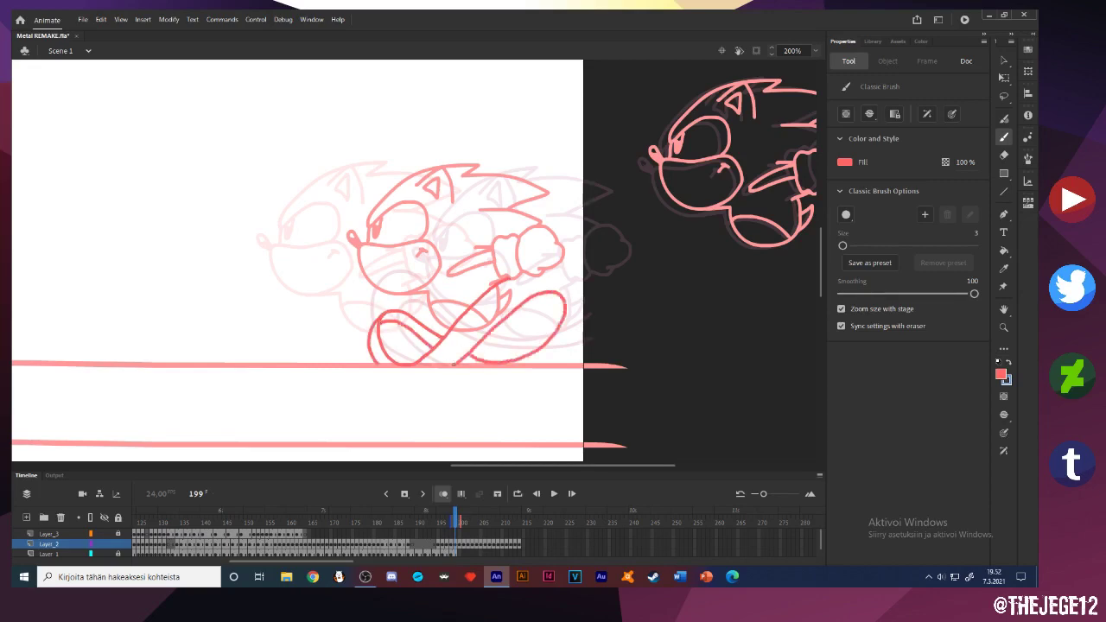
{"action": "key", "text": "e"}
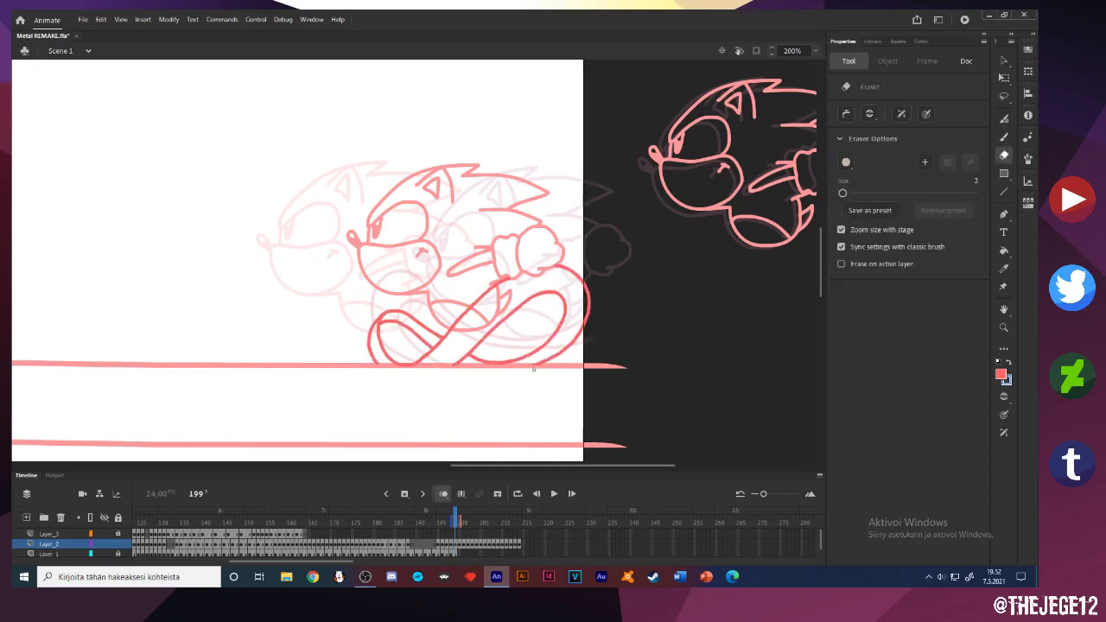
{"action": "key", "text": "b"}
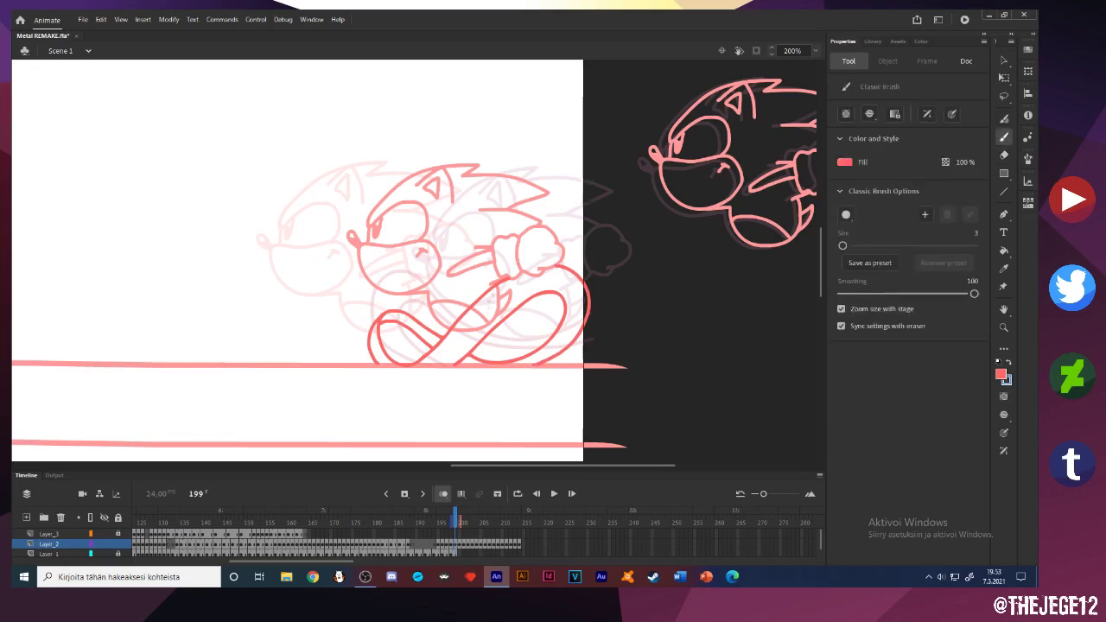
{"action": "key", "text": "v"}
Extend the two ground lines on Layer_1 from frame 200 onward to match the end of Layer_2's frames
{"action": "key", "text": "period"}
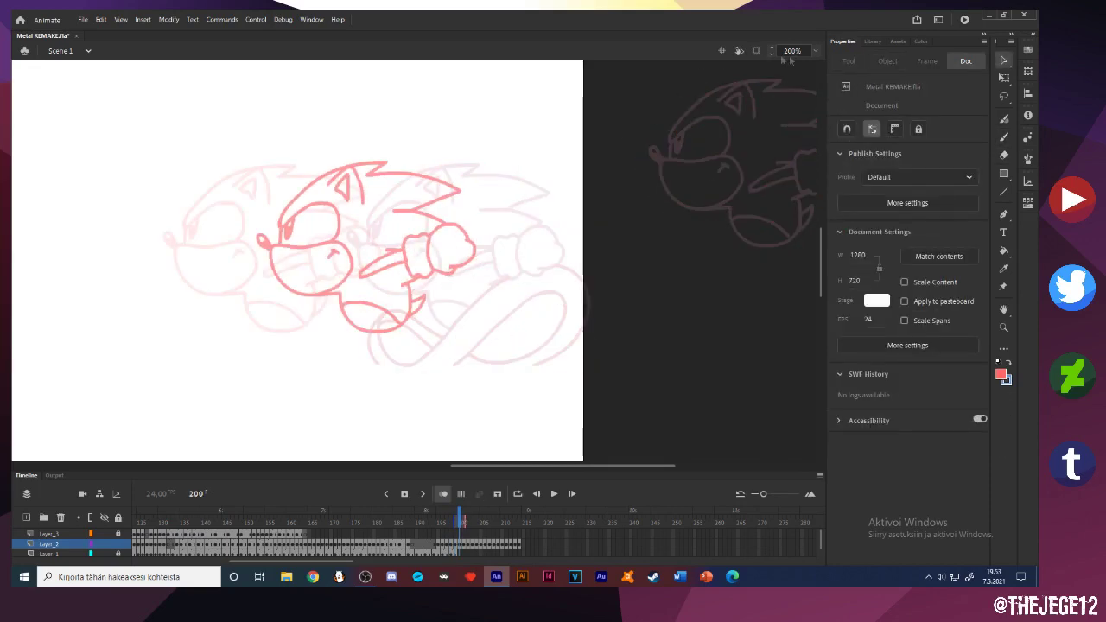
{"action": "key", "text": "ctrl+2"}
{"action": "left_click", "coordinate": [465, 554]}
{"action": "key", "text": "period"}
{"action": "key", "text": "period"}
{"action": "key", "text": "period"}
{"action": "key", "text": "period"}
{"action": "key", "text": "period"}
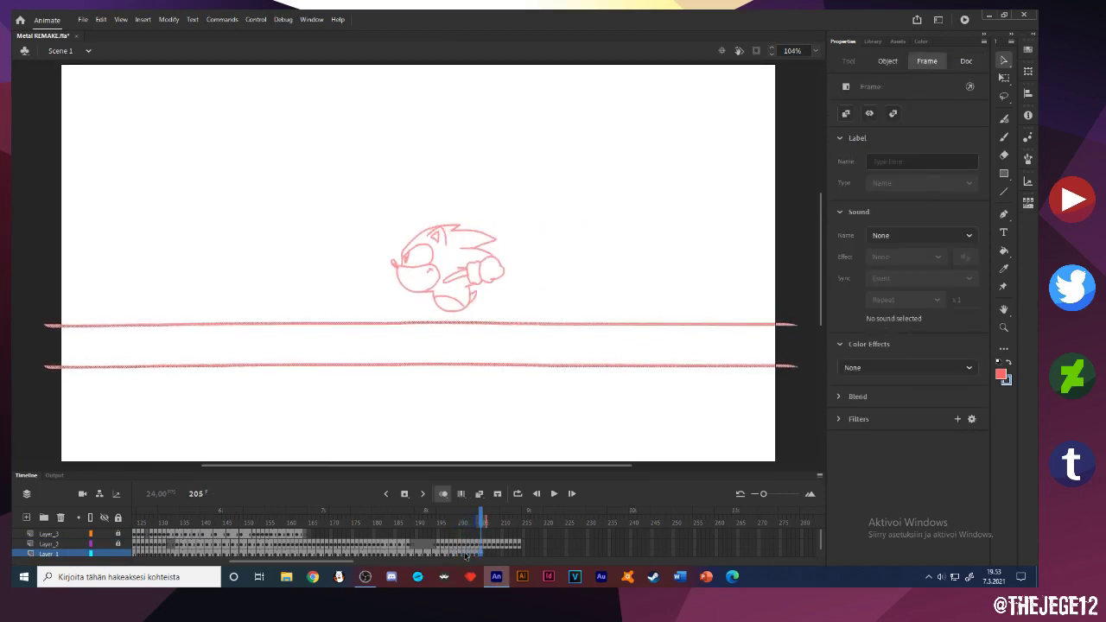
{"action": "key", "text": "period"}
{"action": "key", "text": "period"}
{"action": "key", "text": "period"}
{"action": "key", "text": "period"}
{"action": "key", "text": "period"}
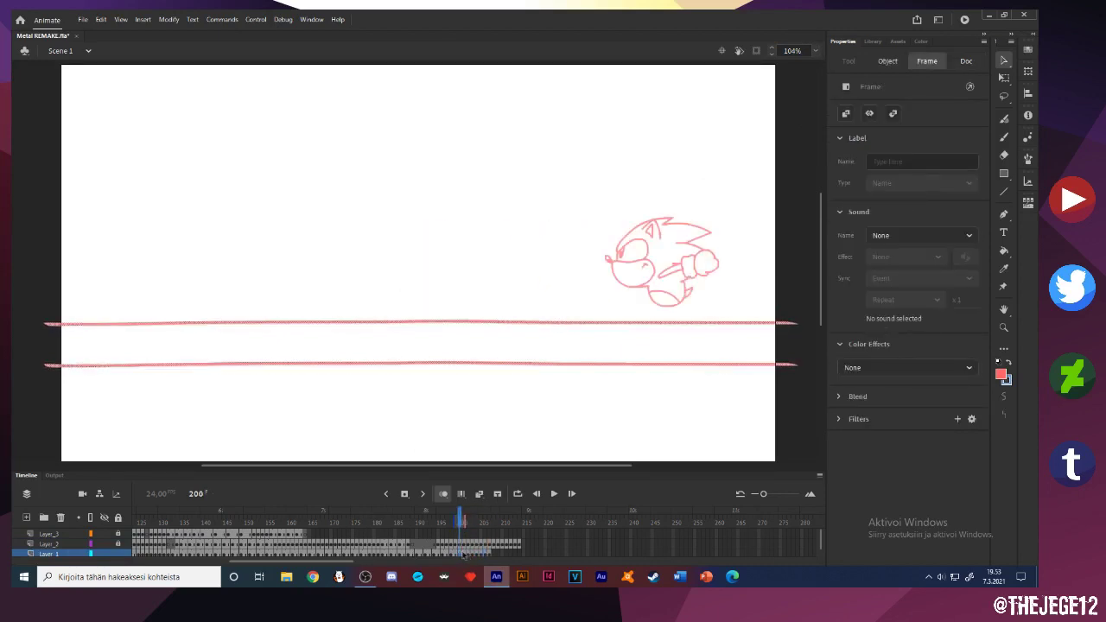
{"action": "left_click", "coordinate": [465, 391]}
Step back through the frames to check the character's run against the extended ground lines
{"action": "key", "text": "comma"}
{"action": "key", "text": "comma"}
{"action": "key", "text": "comma"}
{"action": "key", "text": "comma"}
{"action": "key", "text": "comma"}
{"action": "key", "text": "comma"}
{"action": "key", "text": "comma"}
{"action": "key", "text": "comma"}
{"action": "key", "text": "comma"}
{"action": "key", "text": "comma"}
{"action": "key", "text": "comma"}
{"action": "key", "text": "comma"}
{"action": "key", "text": "comma"}
{"action": "key", "text": "comma"}
{"action": "key", "text": "comma"}
Unlock Layer_2 and brush the looping run legs onto the character on frame 200 in darker red
{"action": "left_click", "coordinate": [119, 544]}
{"action": "key", "text": "period"}
{"action": "key", "text": "period"}
{"action": "key", "text": "period"}
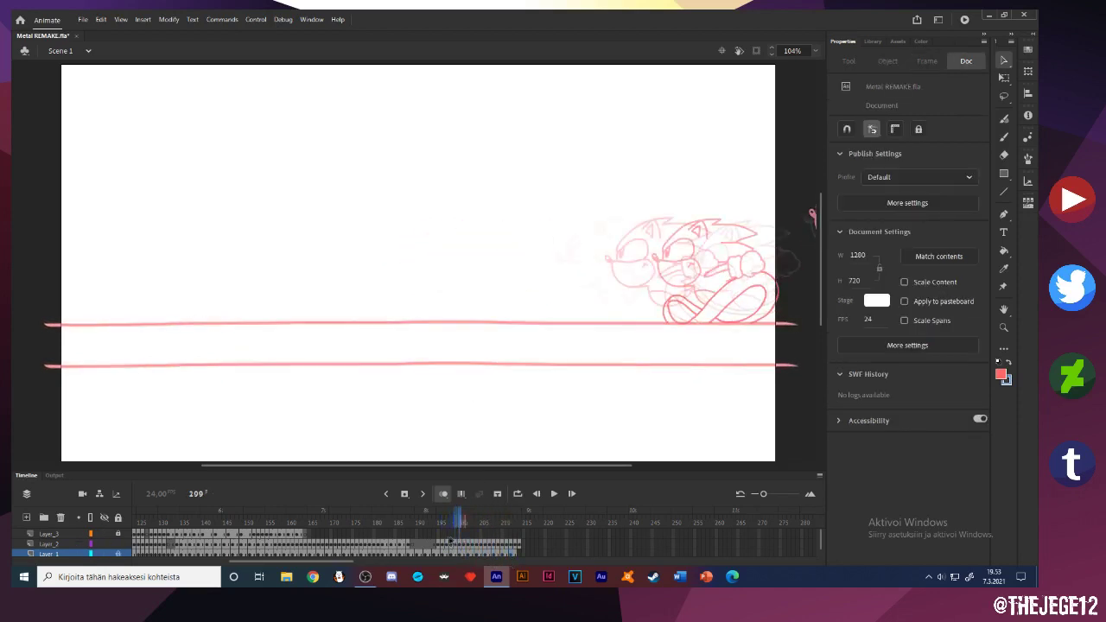
{"action": "left_click", "coordinate": [1004, 137]}
{"action": "left_click", "coordinate": [815, 51]}
{"action": "left_click", "coordinate": [840, 102]}
{"action": "left_click_drag", "start_coordinate": [765, 259], "coordinate": [300, 245]}
{"action": "left_click", "coordinate": [49, 544]}
{"action": "right_click", "coordinate": [641, 285]}
{"action": "left_click", "coordinate": [916, 431]}
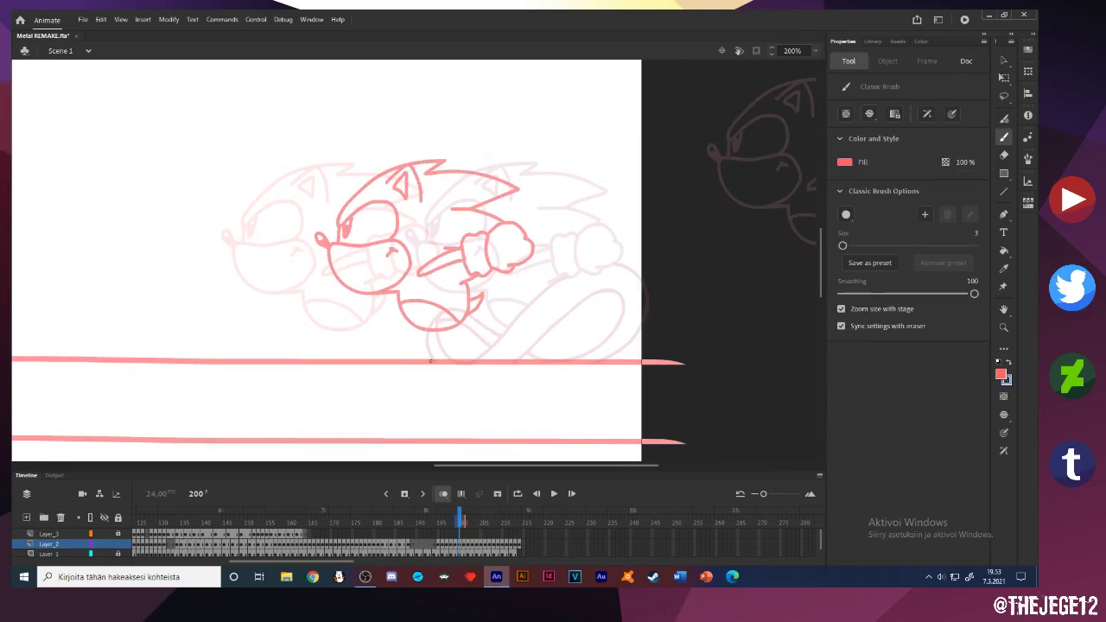
{"action": "mouse_move", "coordinate": [379, 299]}
{"action": "left_mouse_down"}
{"action": "mouse_move", "coordinate": [449, 268]}
{"action": "mouse_move", "coordinate": [554, 298]}
{"action": "left_mouse_up"}
{"action": "left_click_drag", "start_coordinate": [403, 302], "coordinate": [520, 345]}
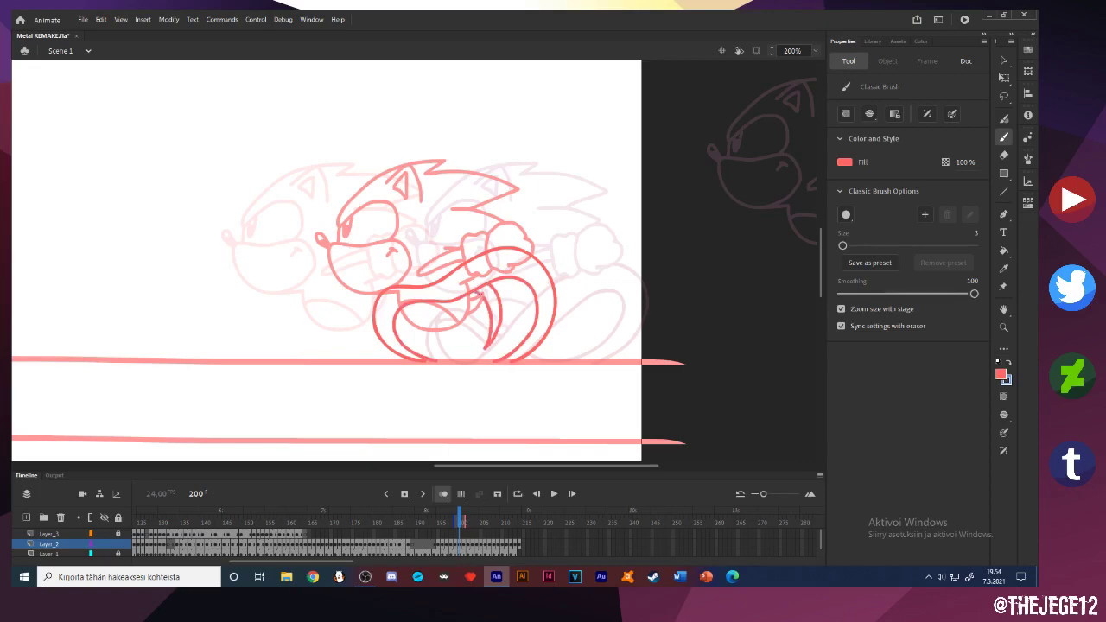
Delete the surplus stroke segments inside the legs on frame 200
{"action": "key", "text": "v"}
{"action": "left_click", "coordinate": [470, 316]}
{"action": "key", "text": "Delete"}
{"action": "key", "text": "b"}
{"action": "key", "text": "v"}
{"action": "left_click", "coordinate": [477, 319]}
{"action": "key", "text": "Delete"}
{"action": "left_click", "coordinate": [474, 286]}
{"action": "key", "text": "Delete"}
Recolour the leg strokes on frames 198 to 200 with the character's light pink using the Paint Bucket
{"action": "key", "text": "k"}
{"action": "left_click", "coordinate": [845, 163]}
{"action": "left_click", "coordinate": [398, 226]}
{"action": "key", "text": "comma"}
{"action": "key", "text": "comma"}
{"action": "key", "text": "comma"}
{"action": "key", "text": "period"}
{"action": "key", "text": "period"}
{"action": "key", "text": "comma"}
{"action": "key", "text": "period"}
{"action": "left_click", "coordinate": [532, 349]}
{"action": "left_click", "coordinate": [555, 287]}
{"action": "key", "text": "period"}
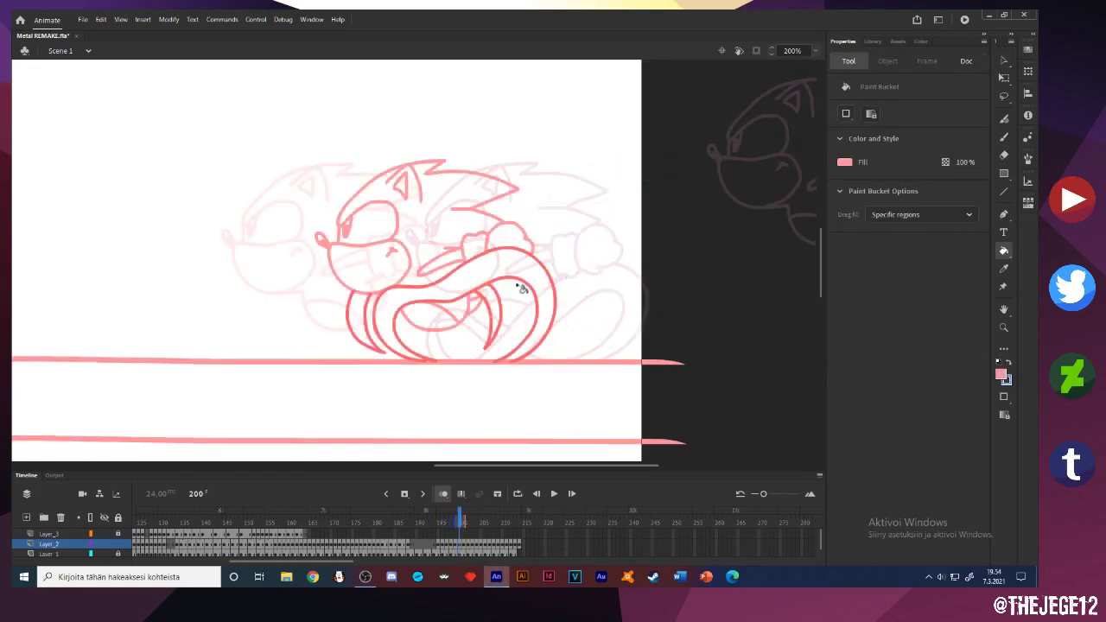
Brush the wavy, looping run legs beneath the character on frame 201 in darker red
{"action": "key", "text": "period"}
{"action": "key", "text": "b"}
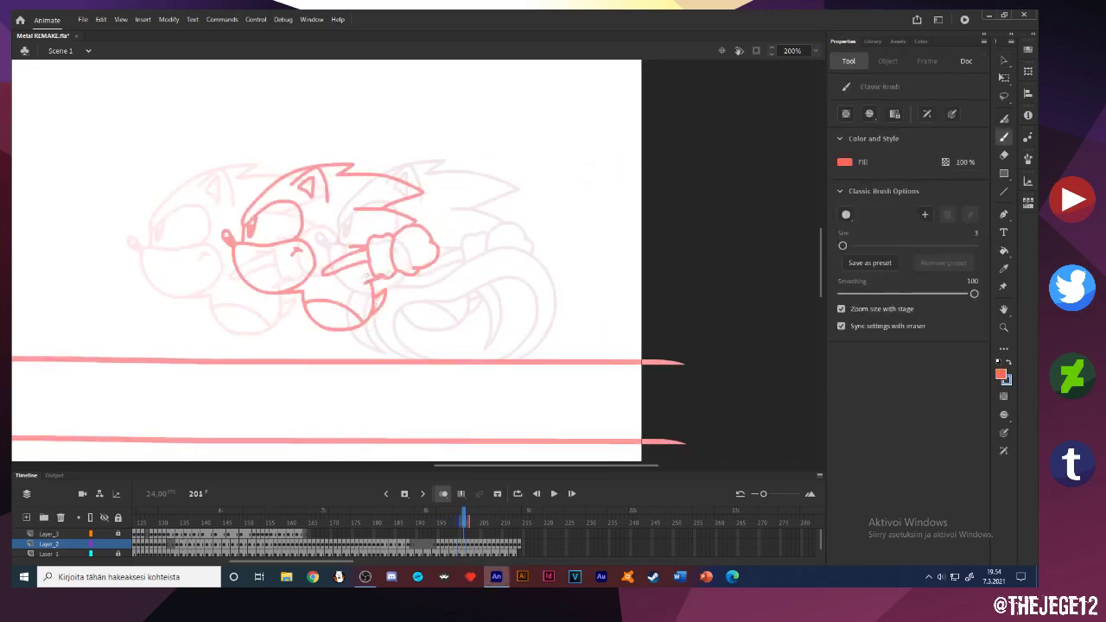
{"action": "left_click_drag", "start_coordinate": [369, 275], "coordinate": [572, 284]}
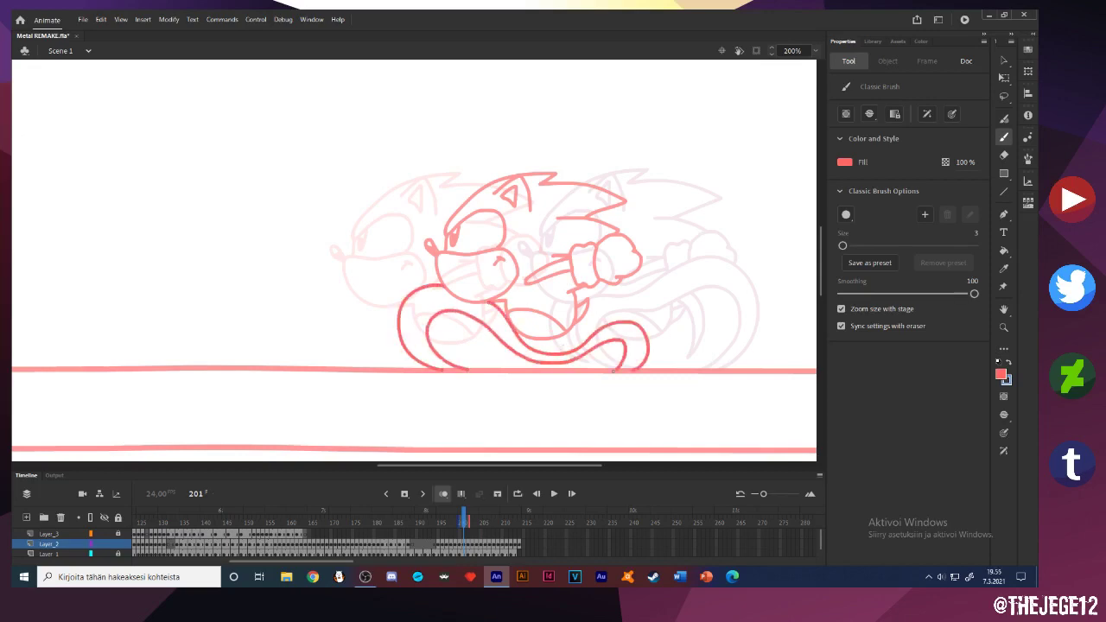
Draw frame 202's run legs, with a tall loop behind the body and a low loop in front
{"action": "key", "text": "period"}
{"action": "left_click_drag", "start_coordinate": [576, 268], "coordinate": [543, 369]}
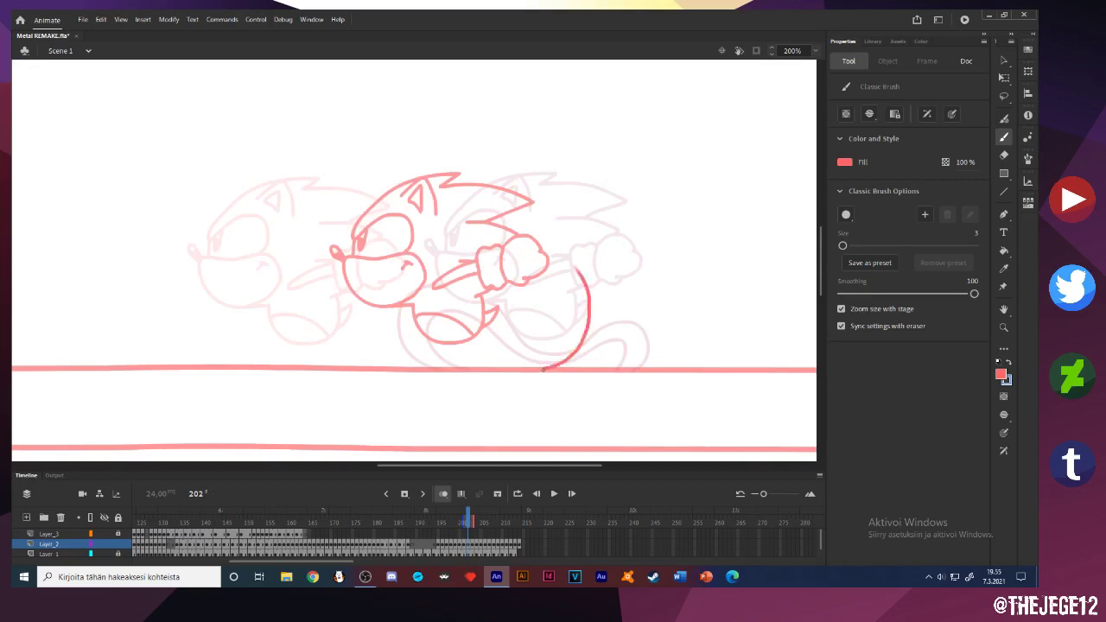
{"action": "mouse_move", "coordinate": [537, 293]}
{"action": "left_mouse_down"}
{"action": "mouse_move", "coordinate": [475, 353]}
{"action": "mouse_move", "coordinate": [372, 367]}
{"action": "left_mouse_up"}
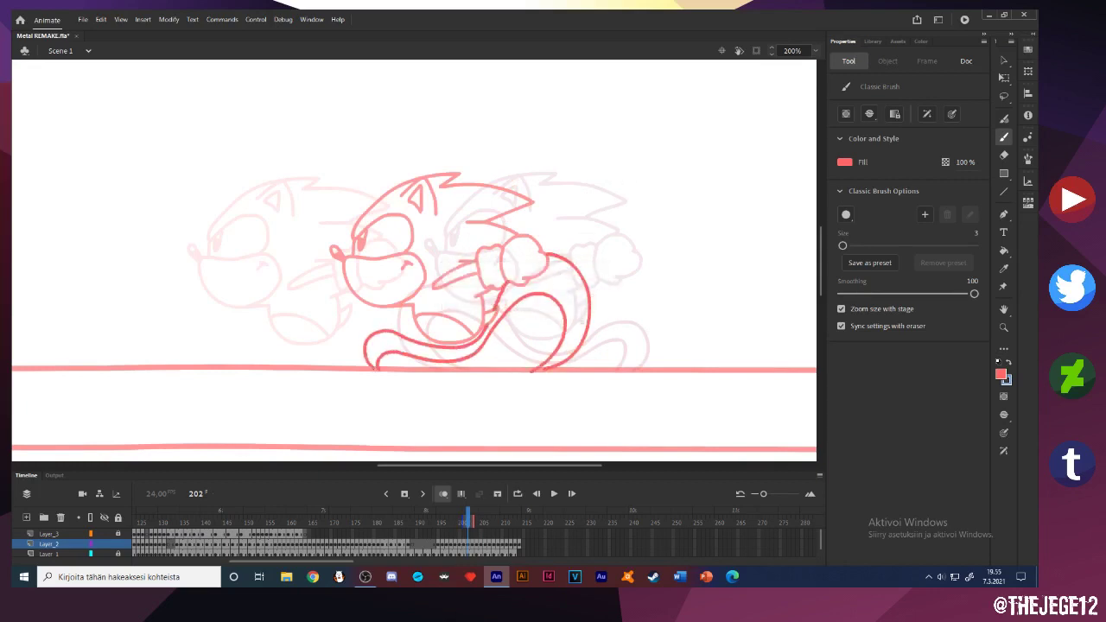
Recolour the leg strokes on frames 201 and 202 light pink with the Paint Bucket
{"action": "left_click", "coordinate": [1004, 250]}
{"action": "left_click", "coordinate": [845, 162]}
{"action": "left_click", "coordinate": [550, 266]}
{"action": "left_click", "coordinate": [488, 328]}
{"action": "left_click", "coordinate": [907, 216]}
{"action": "left_click", "coordinate": [845, 259]}
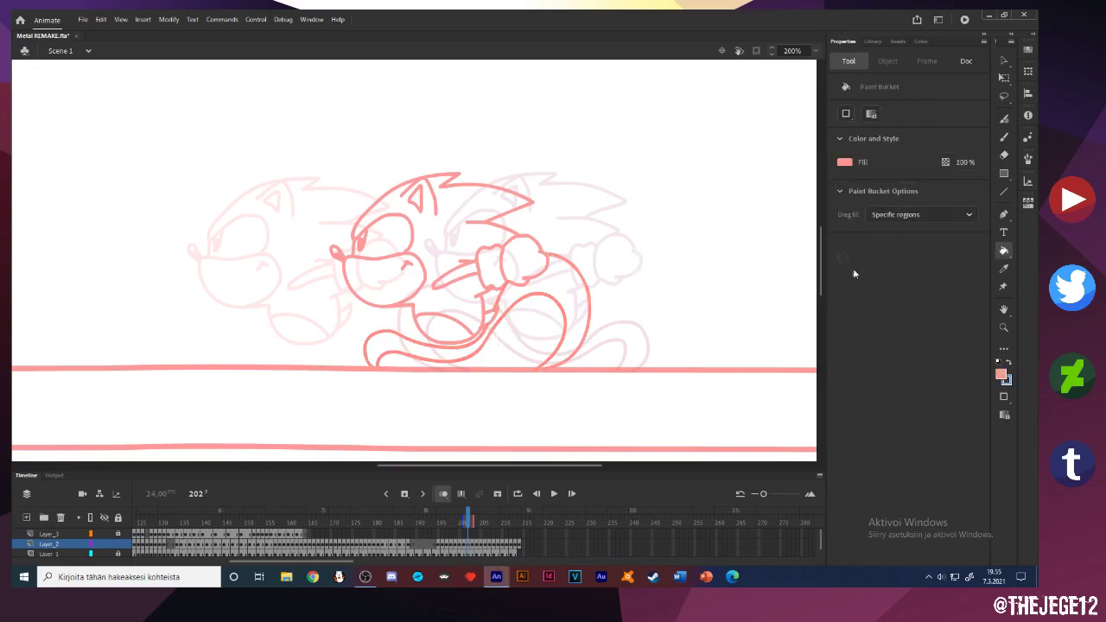
{"action": "key", "text": "comma"}
{"action": "left_click", "coordinate": [577, 361]}
{"action": "key", "text": "comma"}
{"action": "key", "text": "period"}
{"action": "left_click", "coordinate": [444, 374]}
Brush the run legs onto frame 203 in darker red and delete the surplus stroke segment in the front leg
{"action": "key", "text": "period"}
{"action": "key", "text": "period"}
{"action": "key", "text": "b"}
{"action": "left_click_drag", "start_coordinate": [541, 300], "coordinate": [730, 231]}
{"action": "left_click", "coordinate": [846, 162]}
{"action": "left_click", "coordinate": [797, 250]}
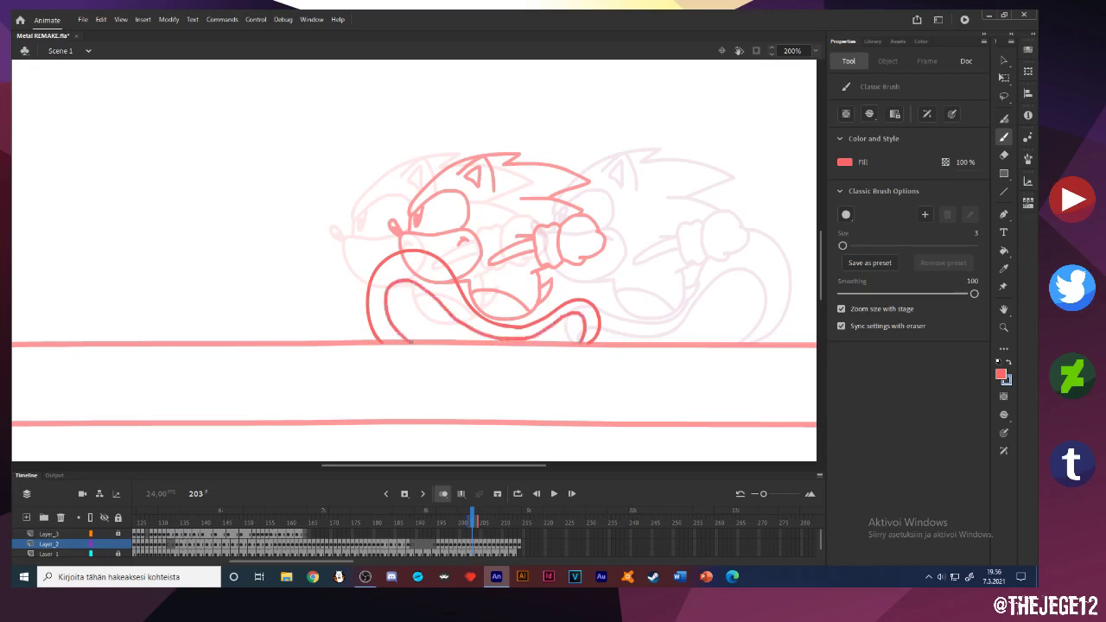
{"action": "key", "text": "v"}
{"action": "left_click", "coordinate": [437, 284]}
{"action": "key", "text": "Delete"}
Fill frame 203's leg strokes with the character's light pink
{"action": "key", "text": "k"}
{"action": "left_click", "coordinate": [846, 163]}
{"action": "left_click", "coordinate": [804, 258]}
{"action": "left_click", "coordinate": [456, 285]}
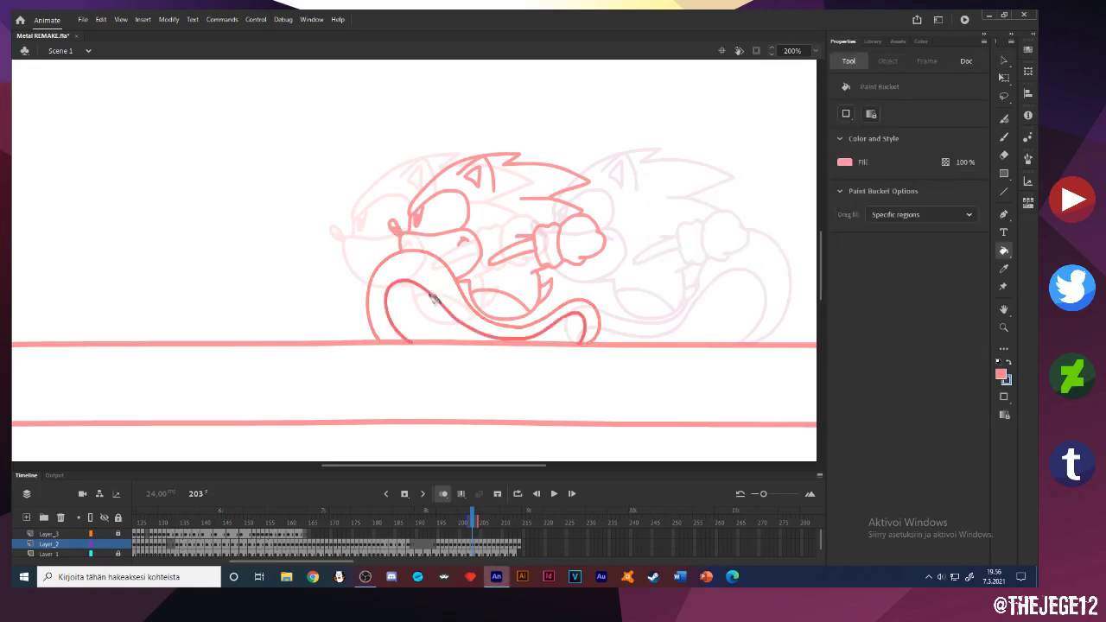
Draw the wide, arching run legs on frame 204 with the darker red brush
{"action": "key", "text": "b"}
{"action": "key", "text": "comma"}
{"action": "key", "text": "period"}
{"action": "key", "text": "period"}
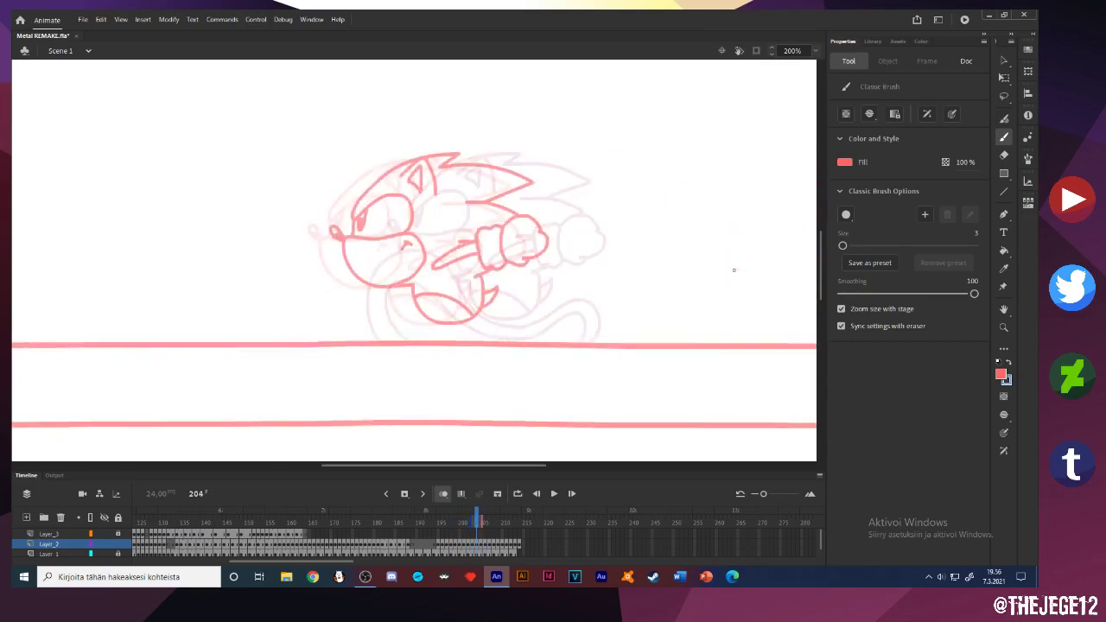
{"action": "mouse_move", "coordinate": [567, 283]}
{"action": "left_mouse_down"}
{"action": "mouse_move", "coordinate": [499, 245]}
{"action": "mouse_move", "coordinate": [380, 340]}
{"action": "mouse_move", "coordinate": [541, 281]}
{"action": "left_mouse_up"}
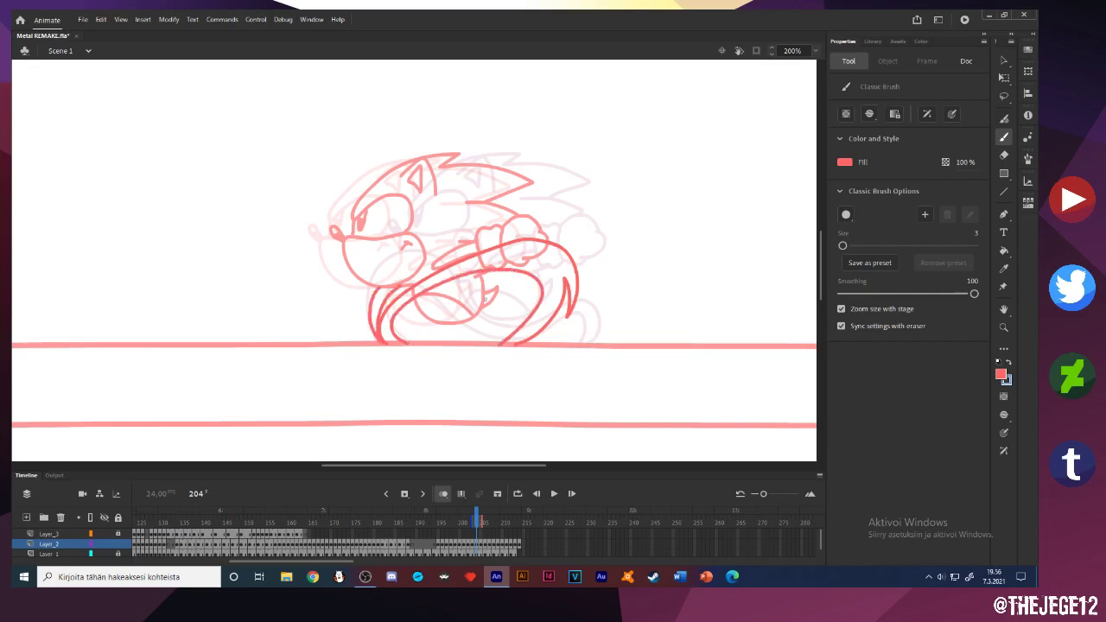
Delete the surplus stroke segments within the legs on frame 204
{"action": "key", "text": "v"}
{"action": "left_click", "coordinate": [480, 309]}
{"action": "key", "text": "Delete"}
{"action": "left_click", "coordinate": [409, 339]}
{"action": "key", "text": "Delete"}
Recolour frame 204's leg strokes light pink with the Paint Bucket
{"action": "key", "text": "k"}
{"action": "left_click", "coordinate": [845, 163]}
{"action": "left_click", "coordinate": [798, 257]}
{"action": "left_click", "coordinate": [386, 328]}
{"action": "left_click", "coordinate": [487, 320]}
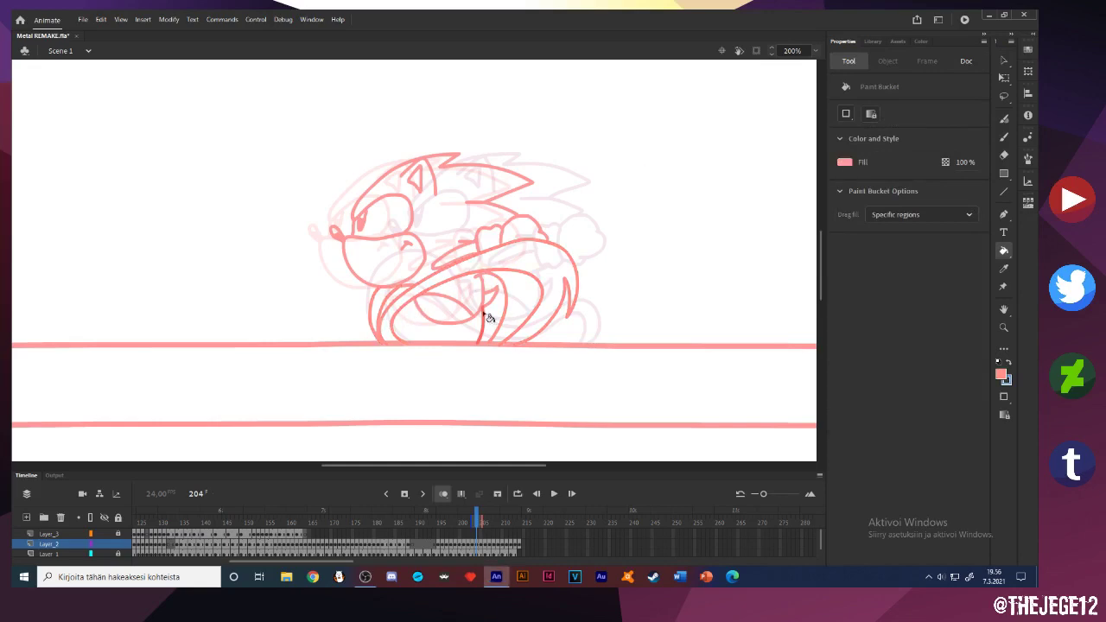
Draw the front leg loop reaching ahead of the body on frame 205 with the darker red brush
{"action": "key", "text": "b"}
{"action": "left_click", "coordinate": [846, 164]}
{"action": "left_click", "coordinate": [794, 249]}
{"action": "key", "text": "comma"}
{"action": "key", "text": "comma"}
{"action": "key", "text": "period"}
{"action": "key", "text": "period"}
{"action": "key", "text": "period"}
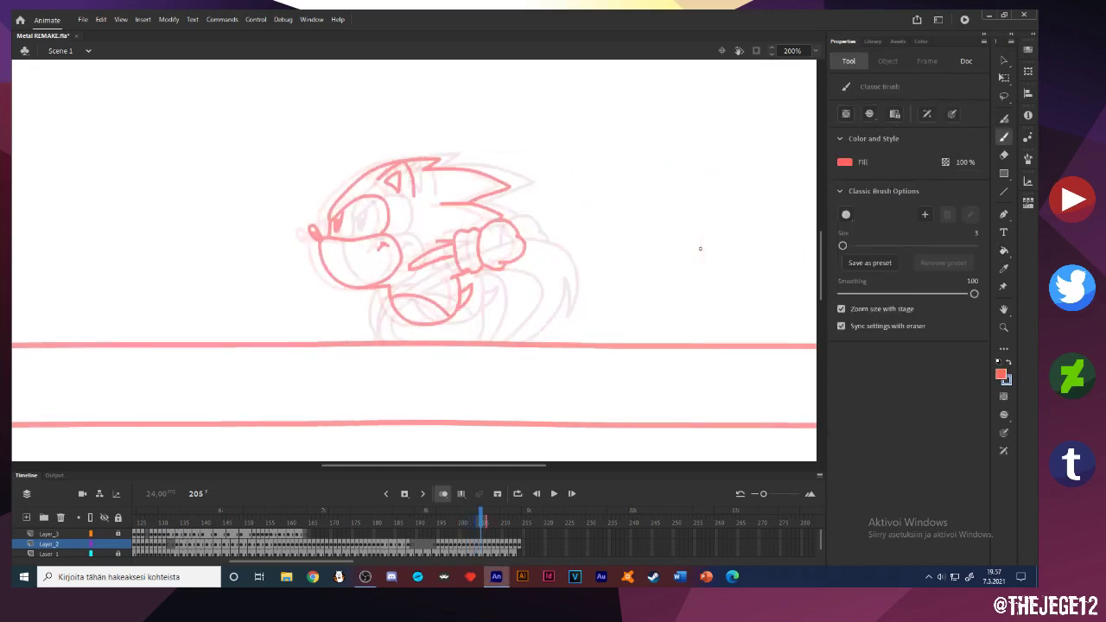
{"action": "mouse_move", "coordinate": [422, 308]}
{"action": "left_mouse_down"}
{"action": "mouse_move", "coordinate": [331, 265]}
{"action": "mouse_move", "coordinate": [324, 336]}
{"action": "left_mouse_up"}
{"action": "left_click_drag", "start_coordinate": [422, 308], "coordinate": [342, 325]}
Draw the trailing leg arches behind the body on frame 205 and clean up the overlapping leg strokes
{"action": "key", "text": "e"}
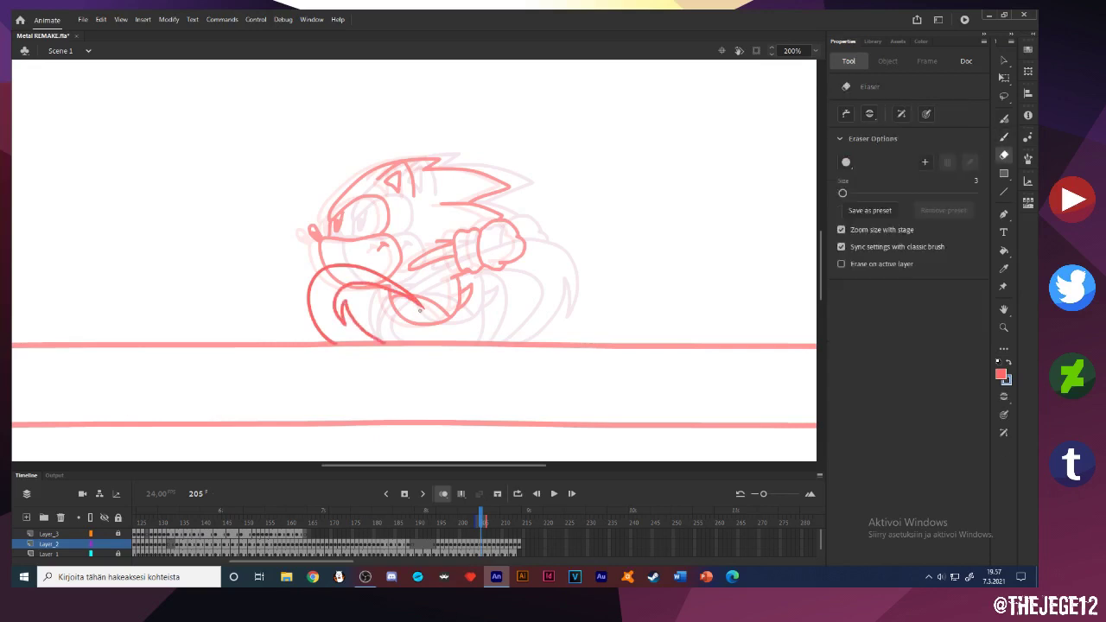
{"action": "key", "text": "b"}
{"action": "left_click_drag", "start_coordinate": [517, 307], "coordinate": [481, 343]}
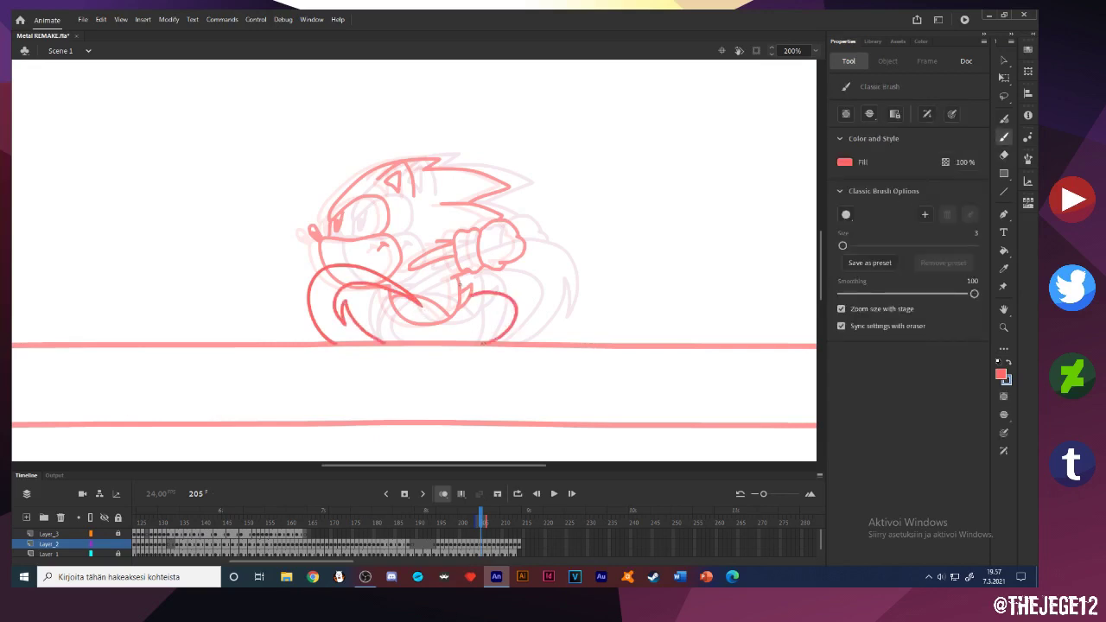
{"action": "key", "text": "v"}
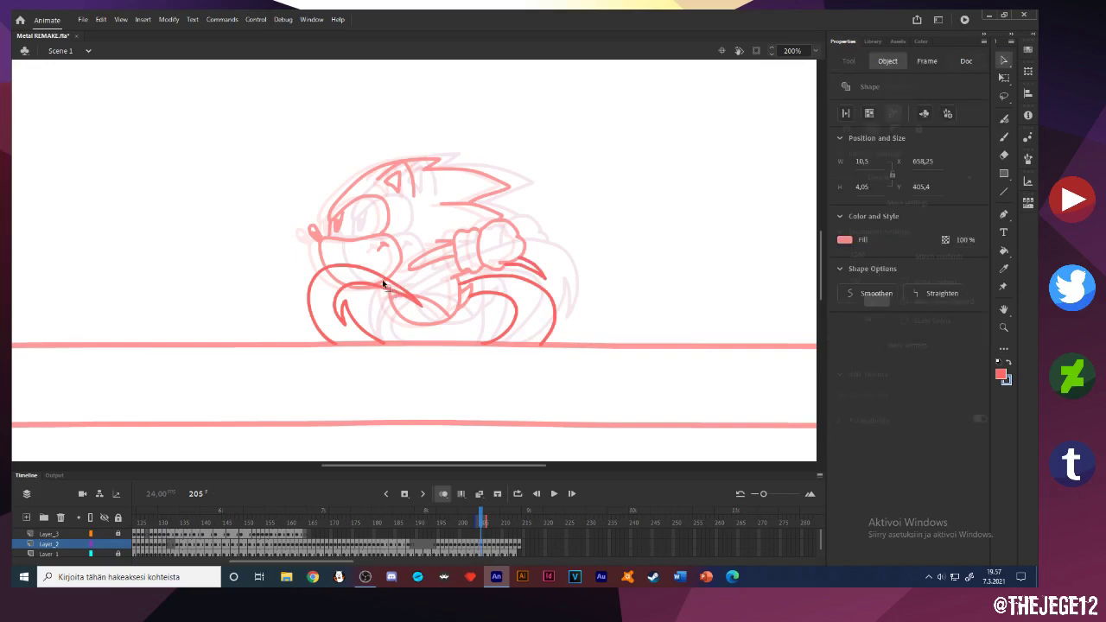
Draw the tightly curled, S-shaped run legs under the body on frame 206 in darker red
{"action": "key", "text": "b"}
{"action": "key", "text": "period"}
{"action": "key", "text": "period"}
{"action": "key", "text": "comma"}
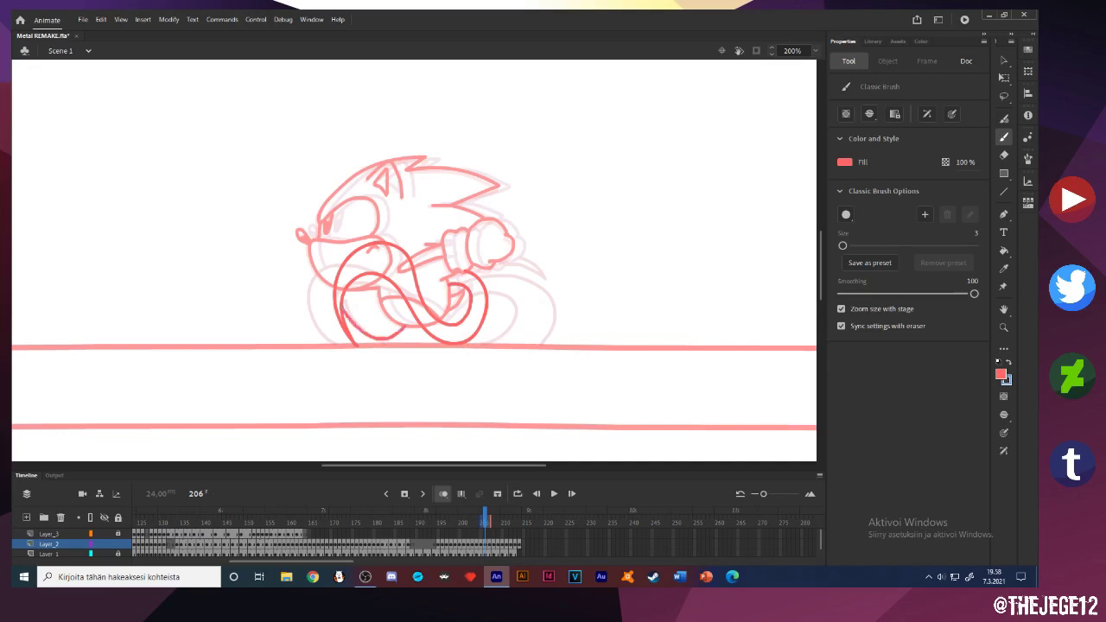
Remove overlapping segments around frame 206's legs and recolour the leg strokes light pink with the Paint Bucket
{"action": "key", "text": "v"}
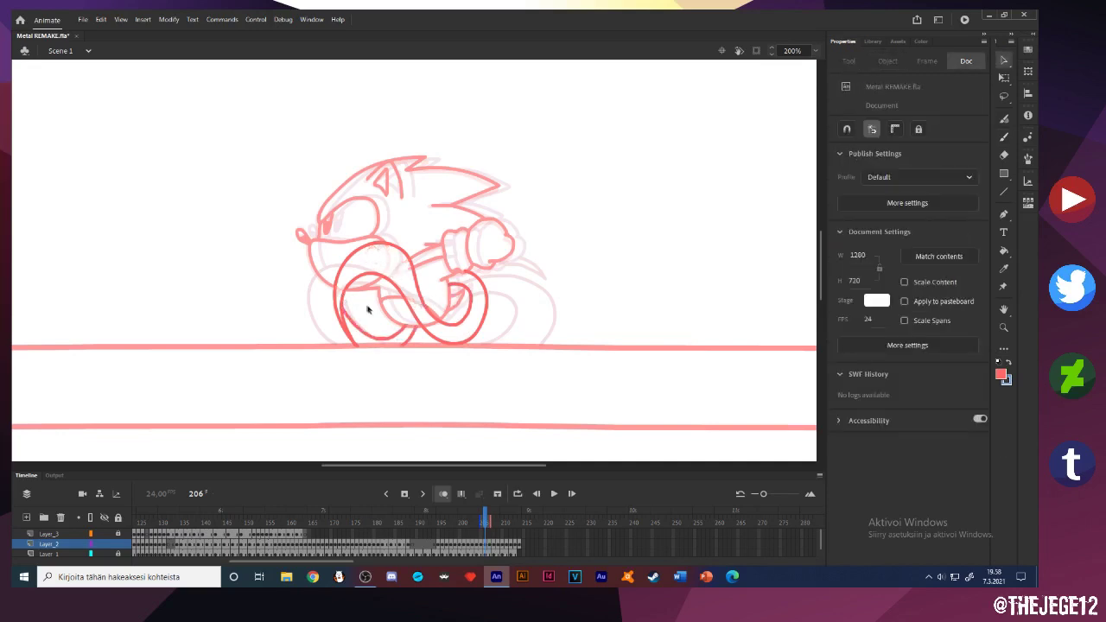
{"action": "key", "text": "k"}
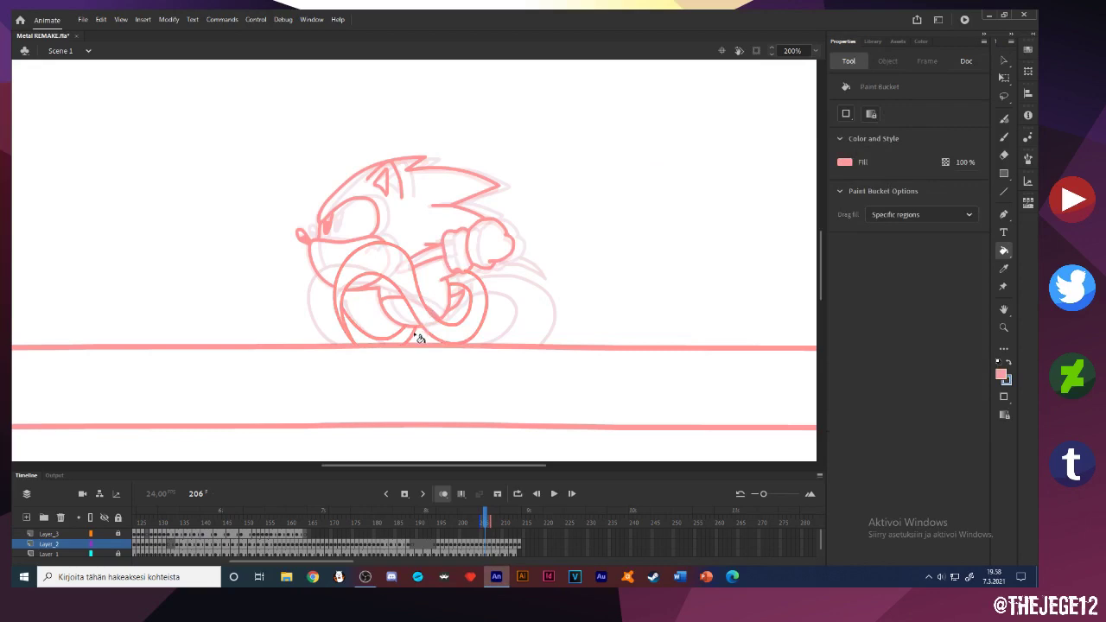
Draw the looping run legs on frames 207 to 210 with the light pink brush, alternating between arching behind and ahead of the body
{"action": "key", "text": "."}
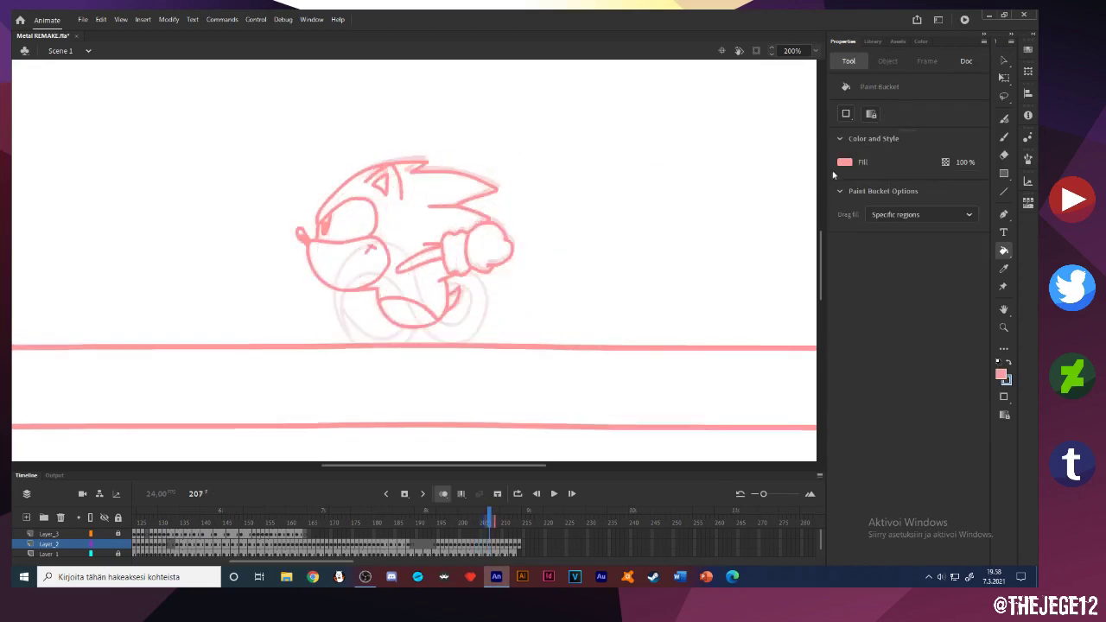
{"action": "key", "text": "b"}
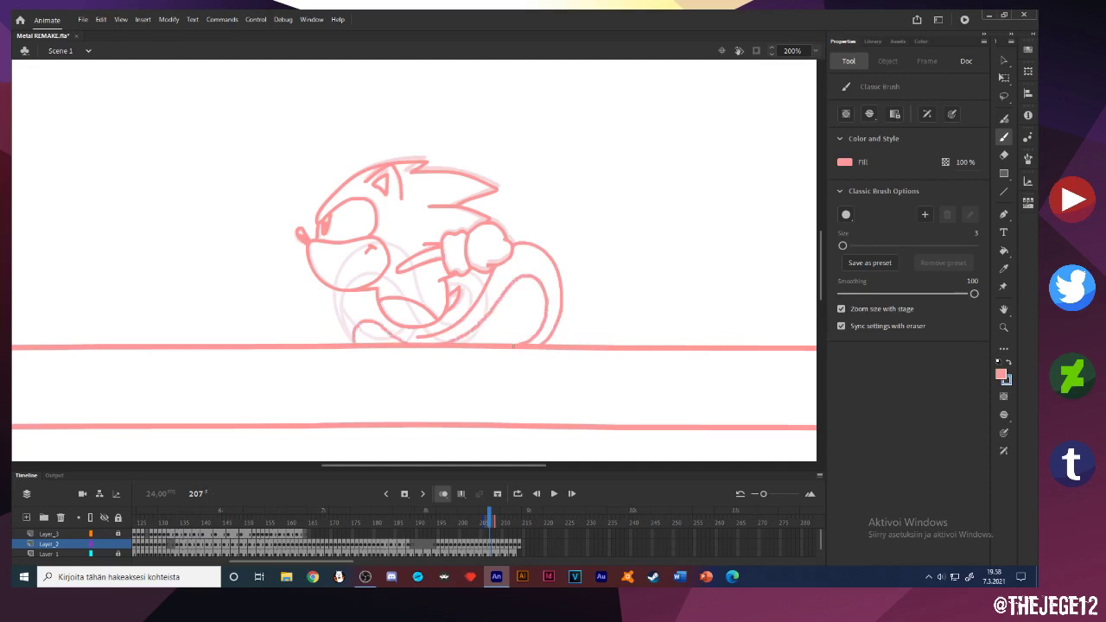
{"action": "key", "text": "."}
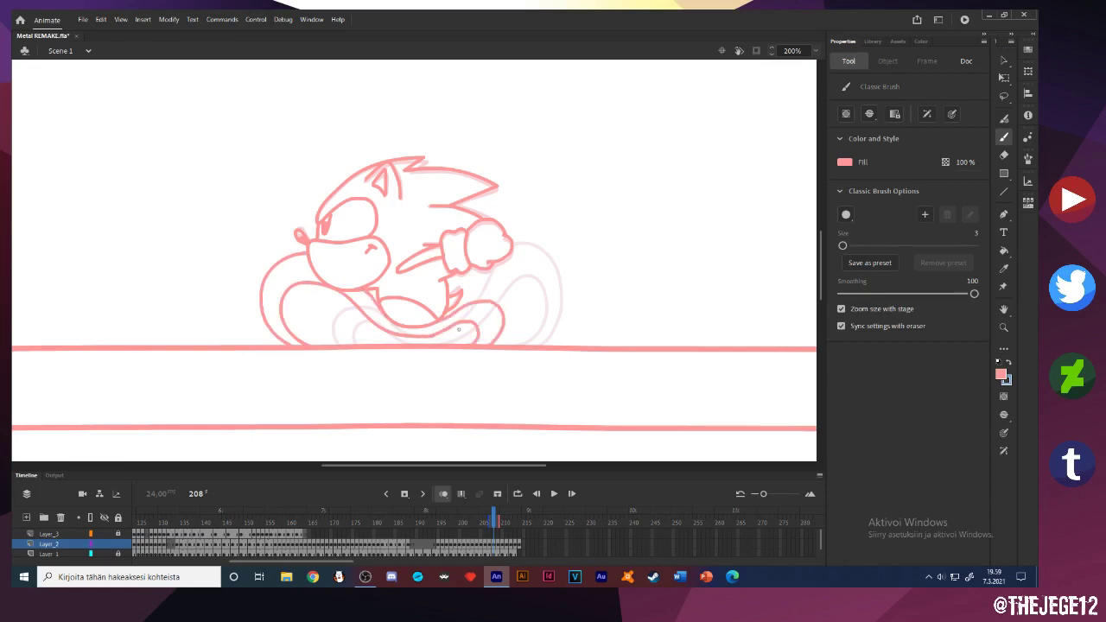
{"action": "key", "text": "period"}
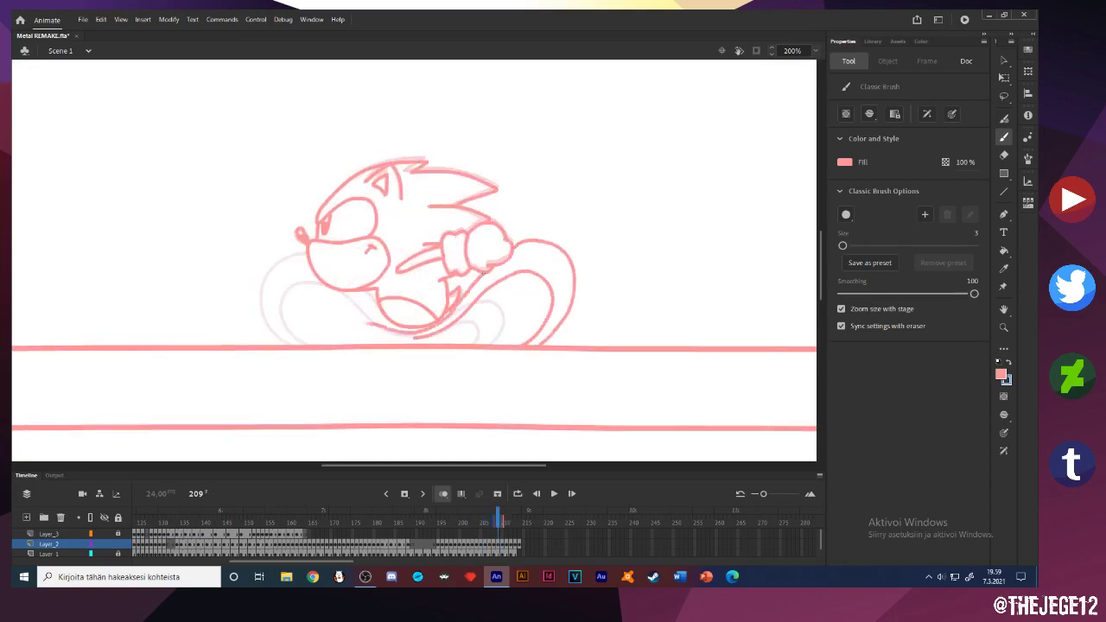
{"action": "key", "text": "period"}
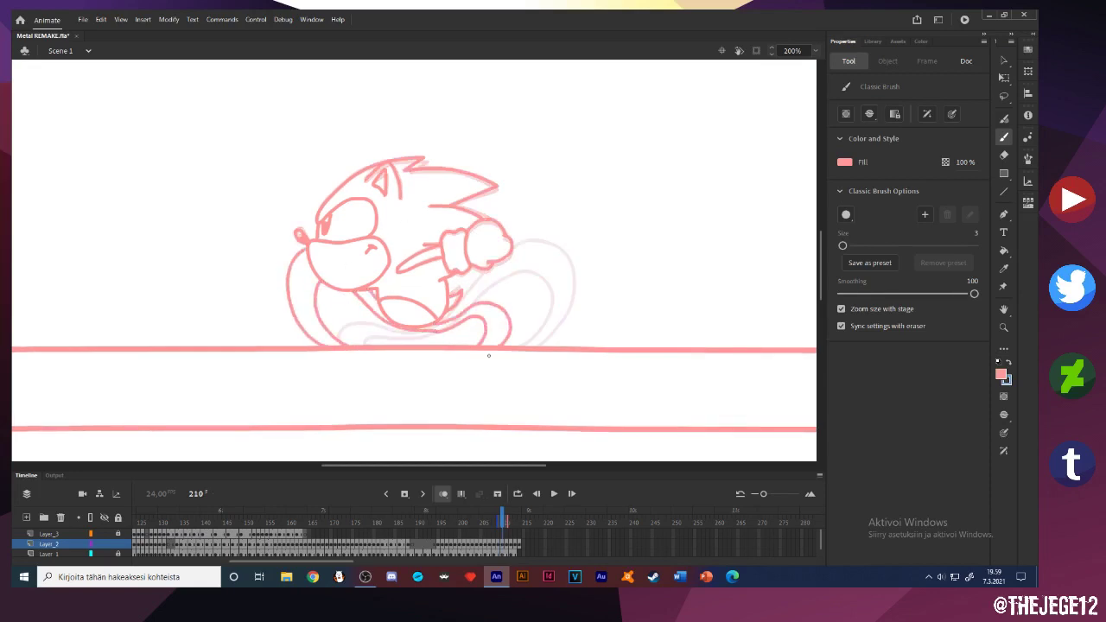
Draw the run legs arching up behind the glove on frame 211 with the darker red brush
{"action": "key", "text": "comma"}
{"action": "key", "text": "comma"}
{"action": "key", "text": "comma"}
{"action": "key", "text": "period"}
{"action": "key", "text": "period"}
{"action": "key", "text": "period"}
{"action": "key", "text": "period"}
{"action": "left_click", "coordinate": [845, 163]}
{"action": "left_click", "coordinate": [791, 250]}
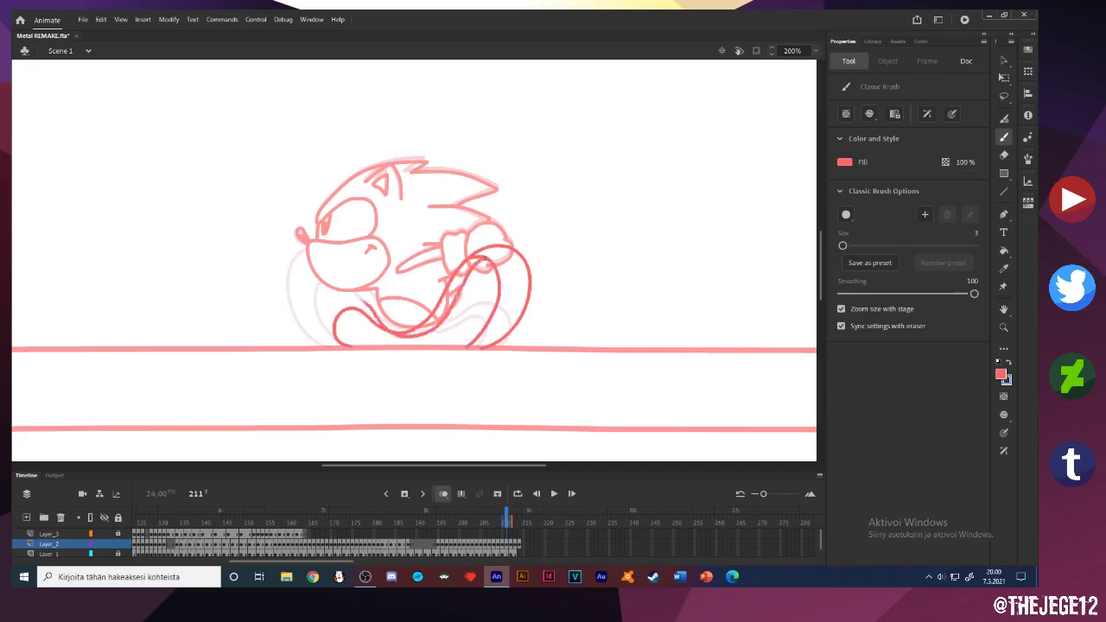
Delete the surplus stroke segments where the legs overlap the body and glove on frame 211
{"action": "key", "text": "v"}
{"action": "left_click", "coordinate": [461, 280]}
{"action": "key", "text": "Delete"}
{"action": "left_click", "coordinate": [503, 260]}
{"action": "key", "text": "Delete"}
Recolour frame 211's leg strokes light pink with the Paint Bucket
{"action": "key", "text": "k"}
{"action": "left_click", "coordinate": [845, 162]}
{"action": "left_click", "coordinate": [474, 228]}
{"action": "left_click", "coordinate": [528, 290]}
{"action": "left_click", "coordinate": [534, 309]}
Step back and forth through frames 206 to 211 to check the motion of the run legs
{"action": "key", "text": "e"}
{"action": "key", "text": "comma"}
{"action": "key", "text": "comma"}
{"action": "key", "text": "comma"}
{"action": "key", "text": "comma"}
{"action": "key", "text": "comma"}
{"action": "key", "text": "period"}
{"action": "key", "text": "period"}
{"action": "key", "text": "period"}
{"action": "key", "text": "period"}
{"action": "key", "text": "period"}
Draw the wide double-arched run legs across the body on frame 212 in darker red, trimming the overshoot at the ground line
{"action": "key", "text": "period"}
{"action": "key", "text": "b"}
{"action": "left_click", "coordinate": [845, 163]}
{"action": "left_click", "coordinate": [795, 251]}
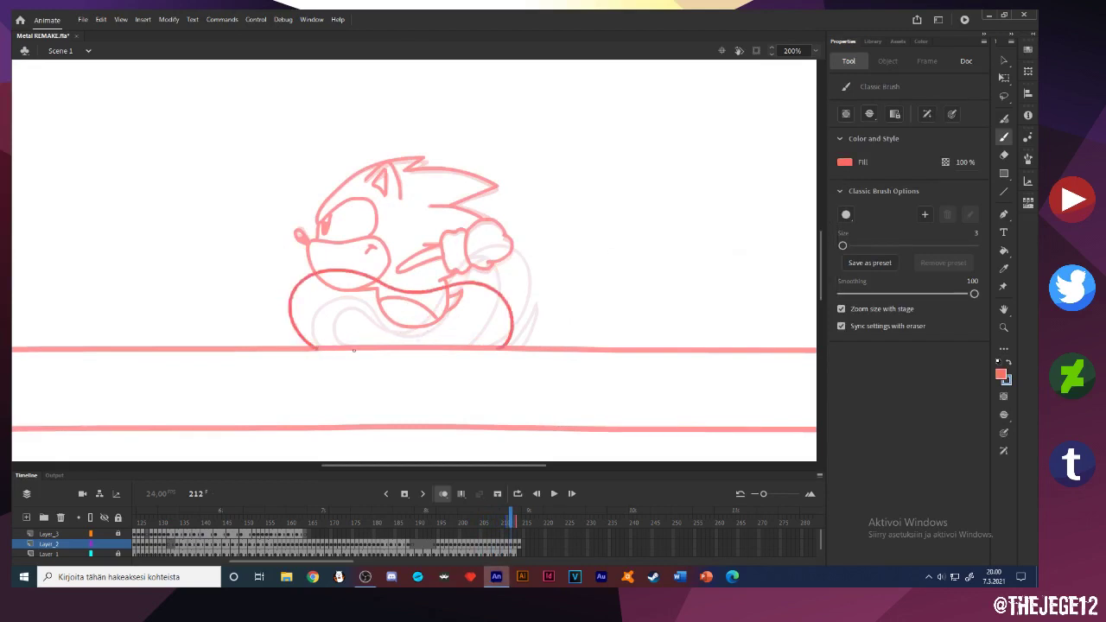
{"action": "key", "text": "e"}
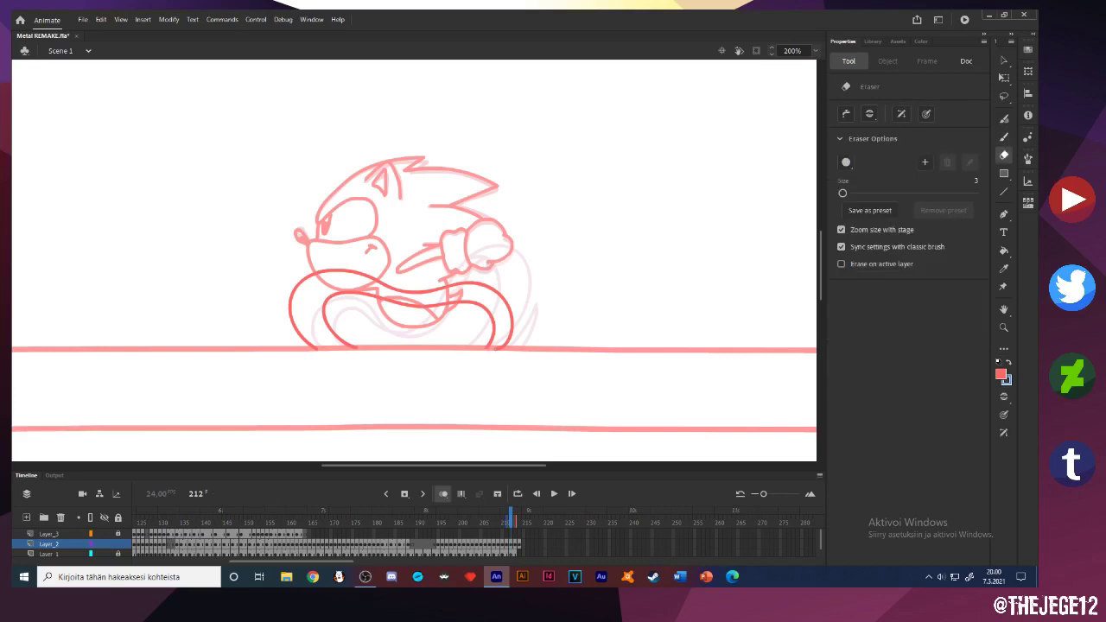
Clear the body lines inside the legs on frame 212 and recolour the leg strokes light pink
{"action": "key", "text": "v"}
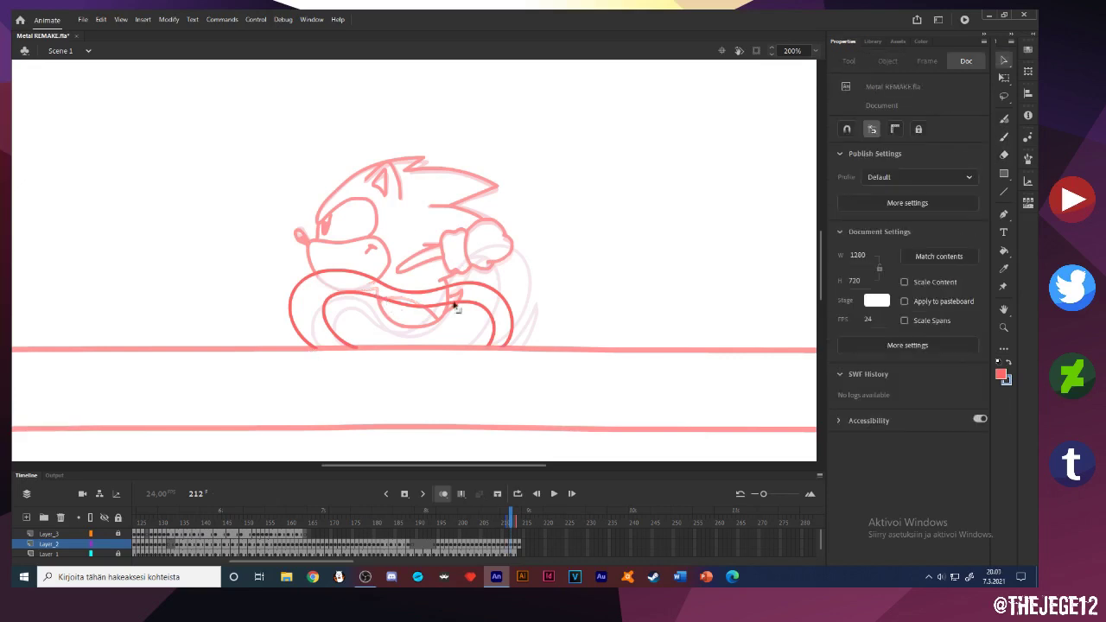
{"action": "key", "text": "k"}
{"action": "left_click", "coordinate": [845, 163]}
{"action": "left_click", "coordinate": [802, 257]}
{"action": "left_click", "coordinate": [377, 281]}
{"action": "left_click", "coordinate": [366, 296]}
Step back and forth through the frames before 212 to review the run cycle
{"action": "key", "text": "comma"}
{"action": "key", "text": "comma"}
{"action": "key", "text": "comma"}
{"action": "key", "text": "comma"}
{"action": "key", "text": "comma"}
{"action": "key", "text": "comma"}
{"action": "key", "text": "comma"}
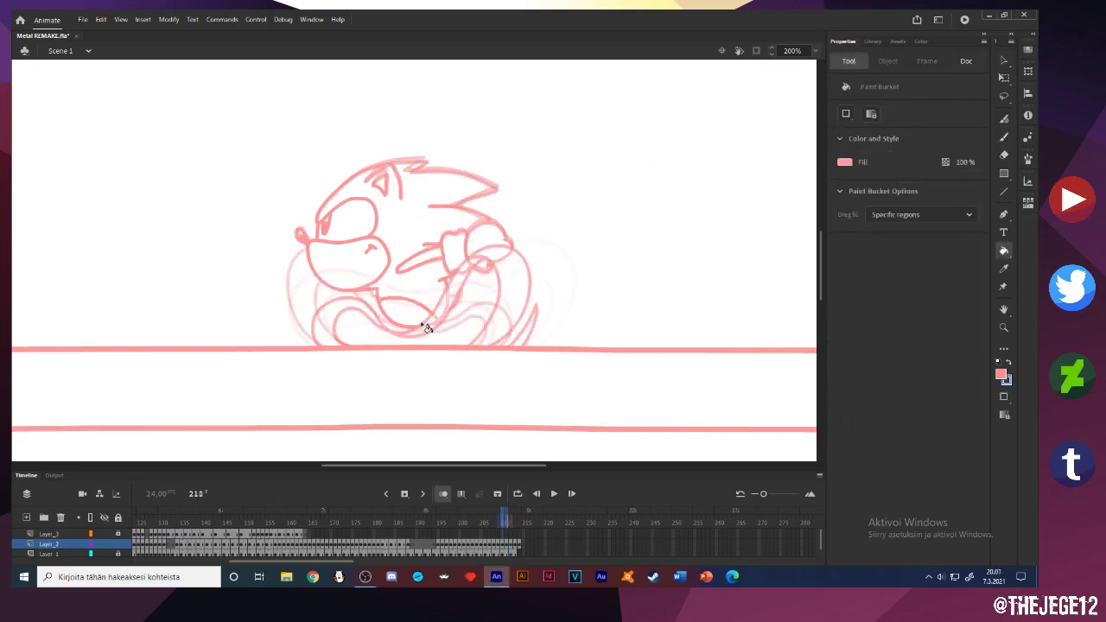
{"action": "key", "text": "period"}
{"action": "key", "text": "period"}
{"action": "key", "text": "period"}
{"action": "key", "text": "period"}
{"action": "key", "text": "period"}
{"action": "key", "text": "period"}
{"action": "key", "text": "period"}
{"action": "key", "text": "period"}
Extend the character's body frames on Layer_2 past frame 214, then lock Layer_2 and unlock Layer_1
{"action": "left_click", "coordinate": [520, 544]}
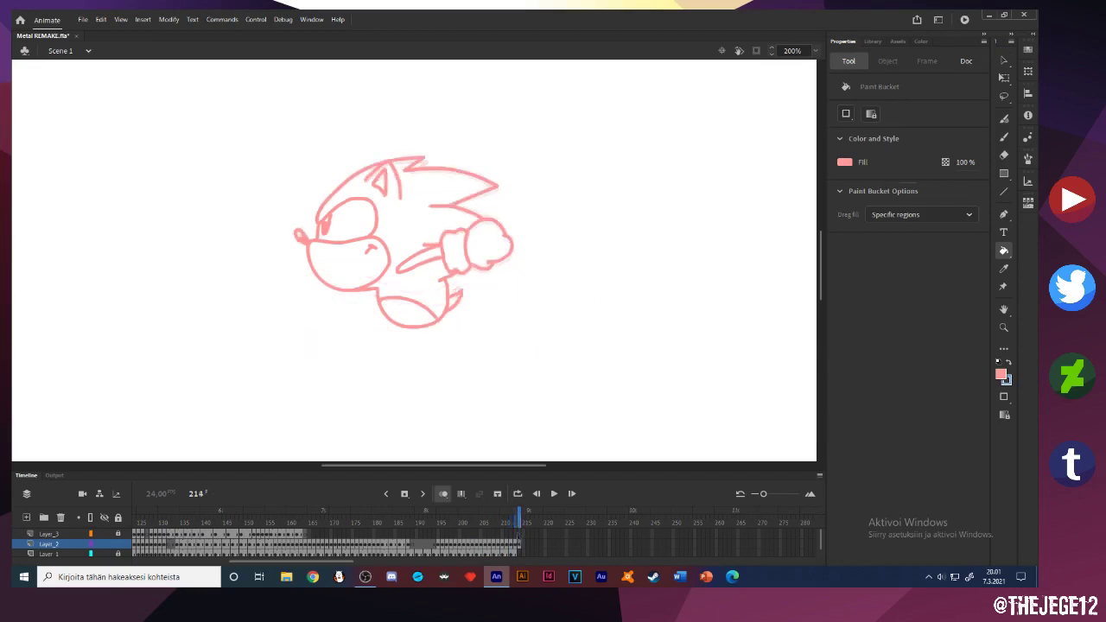
{"action": "left_click", "coordinate": [519, 553]}
{"action": "left_click", "coordinate": [119, 544]}
{"action": "left_click", "coordinate": [119, 554]}
Step repeatedly through the last frames around 212 to compare how the ground lines shift
{"action": "key", "text": "comma"}
{"action": "key", "text": "comma"}
{"action": "key", "text": "comma"}
{"action": "key", "text": "comma"}
{"action": "key", "text": "period"}
{"action": "key", "text": "period"}
{"action": "key", "text": "period"}
{"action": "key", "text": "comma"}
{"action": "key", "text": "comma"}
{"action": "key", "text": "comma"}
{"action": "key", "text": "comma"}
{"action": "key", "text": "comma"}
{"action": "key", "text": "period"}
{"action": "key", "text": "period"}
{"action": "key", "text": "period"}
{"action": "key", "text": "period"}
{"action": "left_click", "coordinate": [550, 312]}
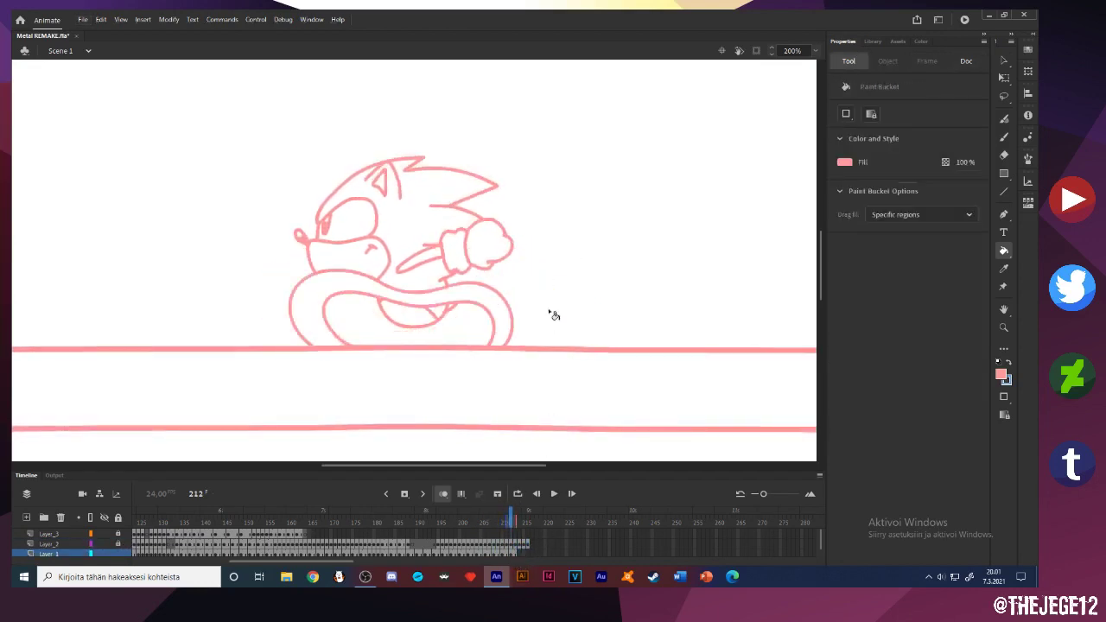
{"action": "key", "text": "v"}
{"action": "key", "text": "comma"}
{"action": "key", "text": "comma"}
{"action": "key", "text": "comma"}
{"action": "key", "text": "comma"}
{"action": "key", "text": "period"}
{"action": "key", "text": "period"}
{"action": "key", "text": "period"}
{"action": "key", "text": "period"}
{"action": "key", "text": "period"}
{"action": "key", "text": "comma"}
{"action": "key", "text": "comma"}
Duplicate Layer_1's ground-line frames from frame 212 onto frame 214 and the frames after it
{"action": "left_click", "coordinate": [511, 554]}
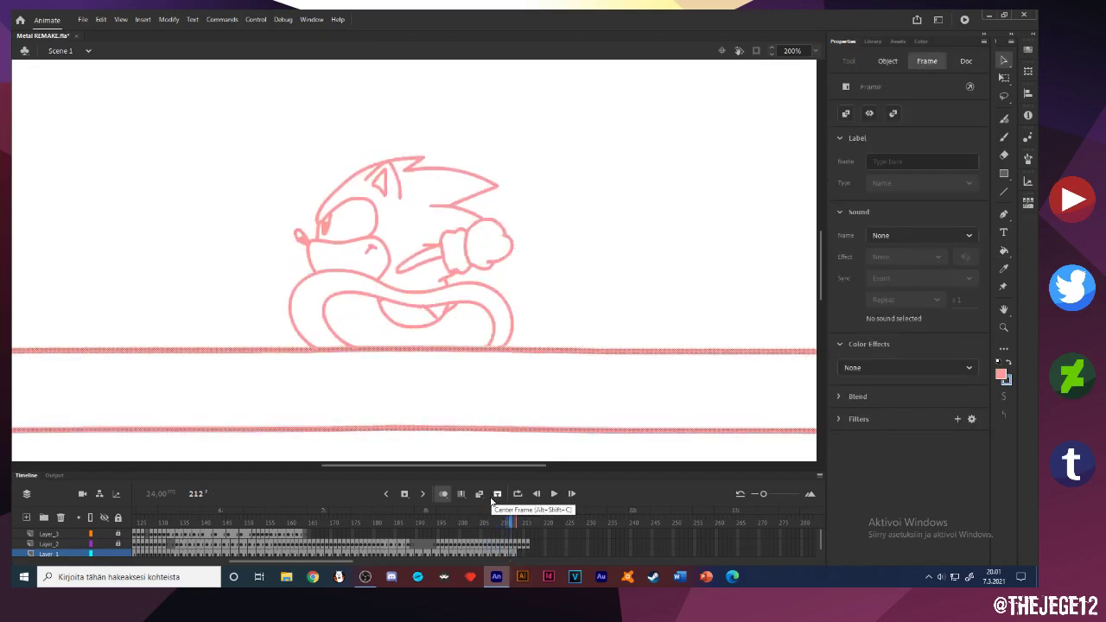
{"action": "left_click", "coordinate": [520, 554]}
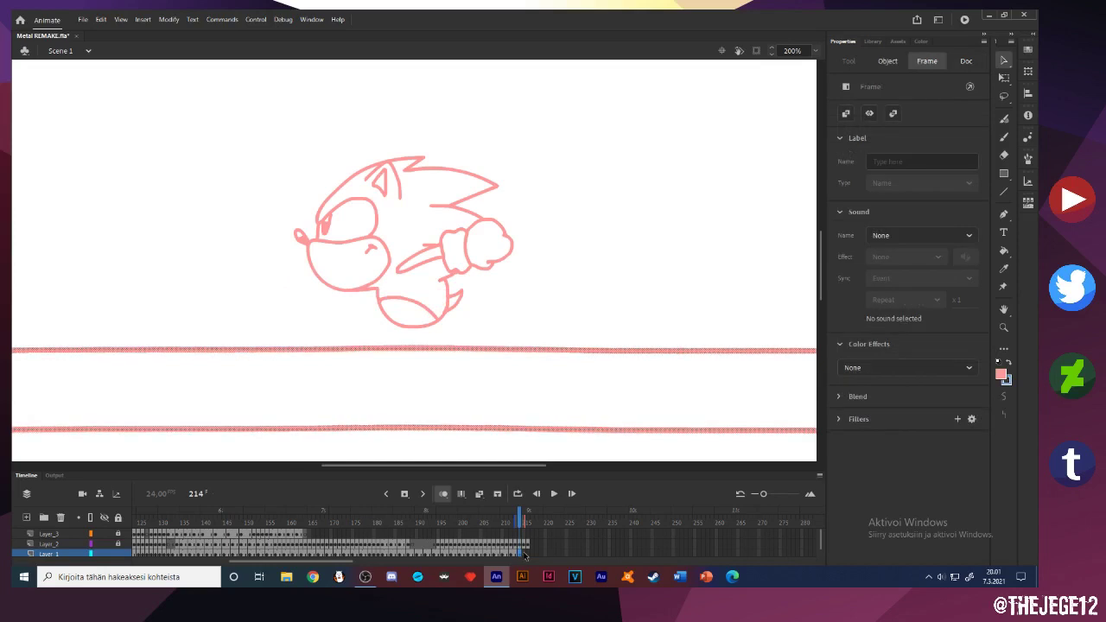
{"action": "left_click", "coordinate": [523, 554]}
{"action": "left_click", "coordinate": [521, 552]}
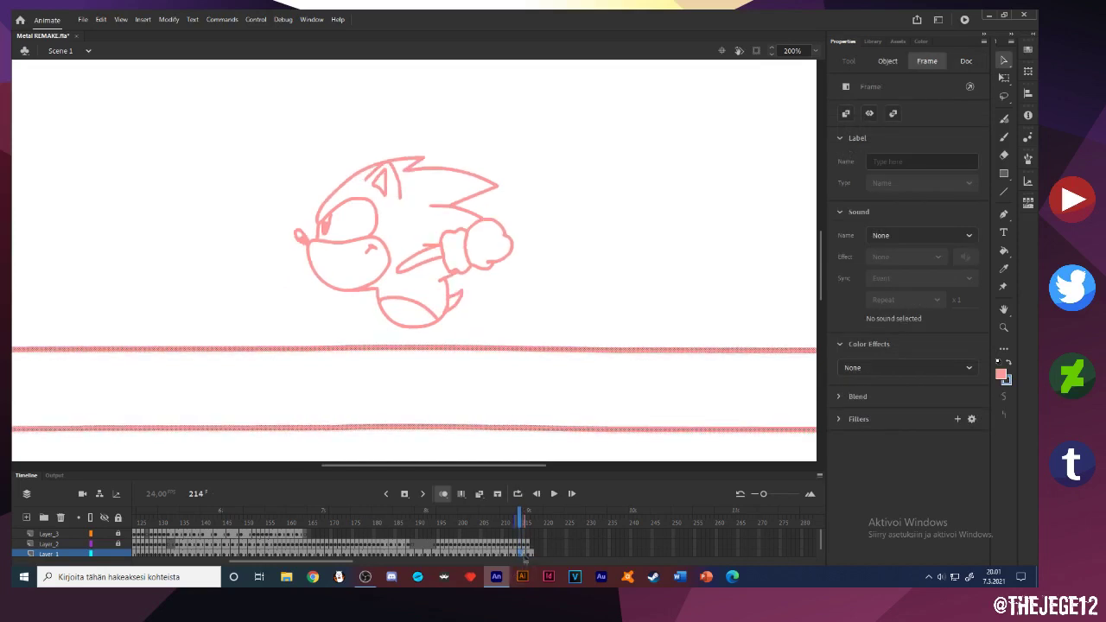
Lock Layer_1, unlock Layer_2 and fit the whole stage in the view
{"action": "left_click", "coordinate": [533, 545]}
{"action": "left_click", "coordinate": [117, 545]}
{"action": "left_click", "coordinate": [815, 51]}
{"action": "left_click", "coordinate": [795, 65]}
Play the animation from about frame 164 to review the run and re-entry
{"action": "left_click", "coordinate": [305, 516]}
{"action": "key", "text": "Return"}
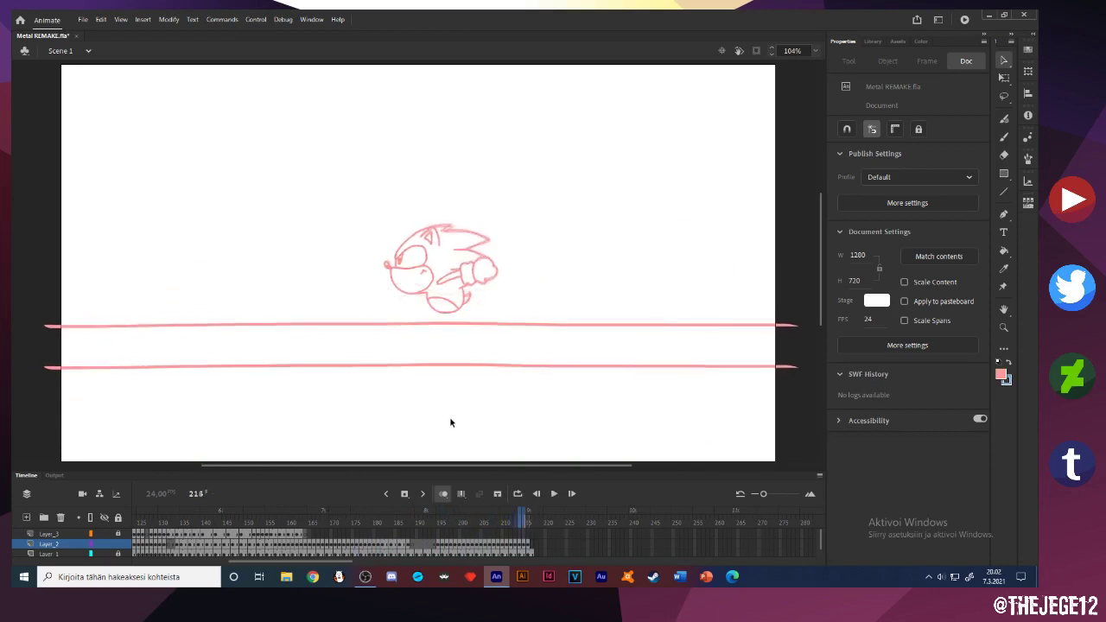
{"action": "key", "text": "Return"}
{"action": "key", "text": "Return"}
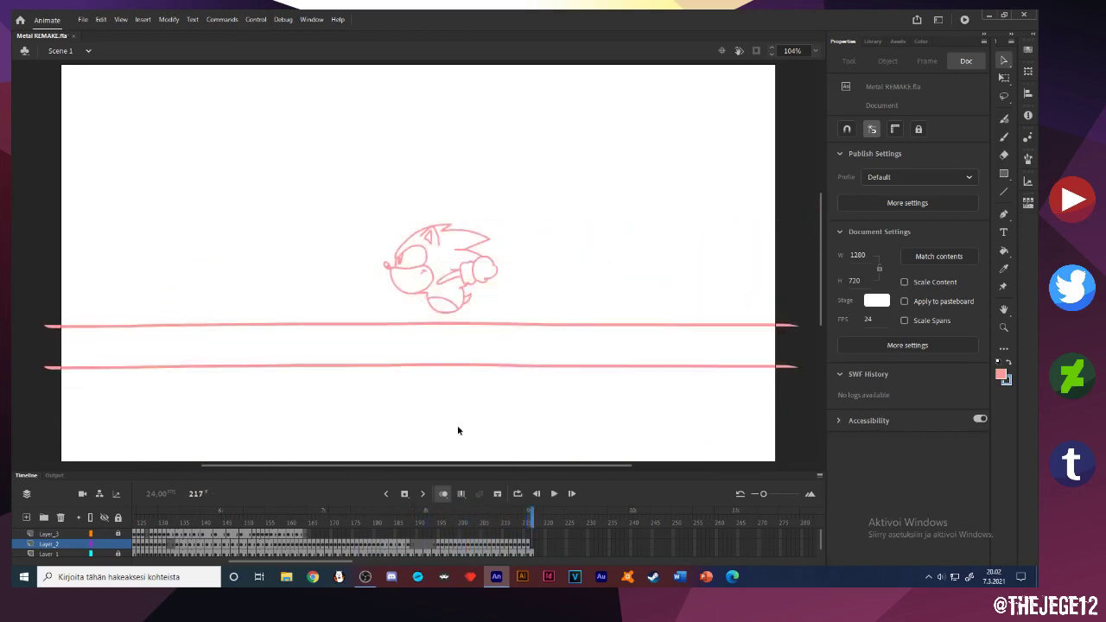
{"action": "key", "text": "Return"}
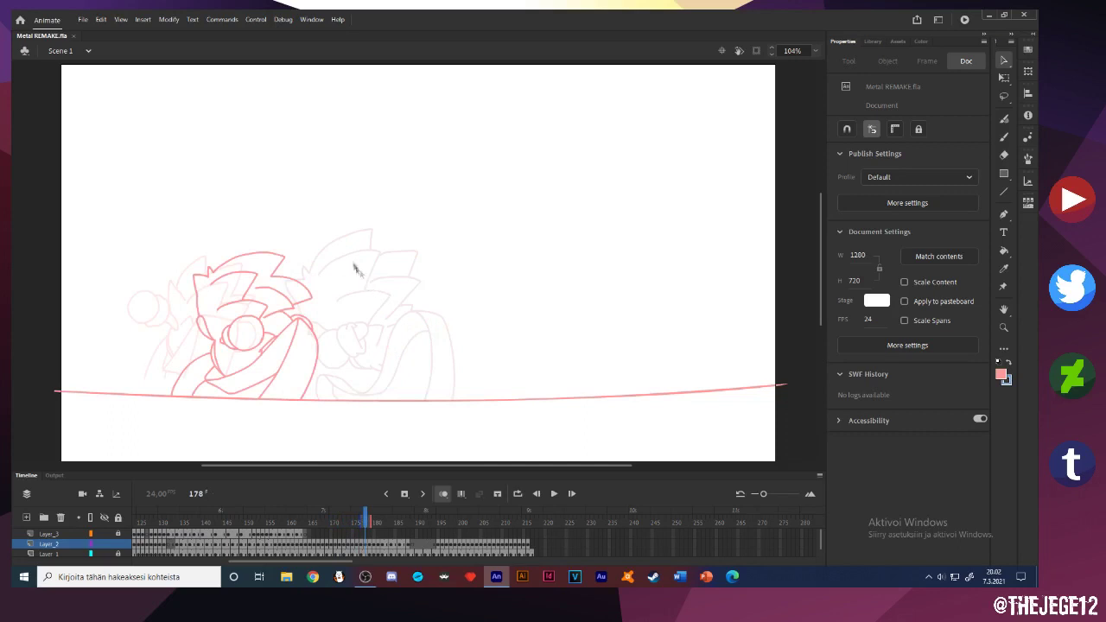
Move the playhead back to frame 176 and replay the sequence through to the last frame
{"action": "key", "text": "b"}
{"action": "left_click_drag", "start_coordinate": [413, 533], "coordinate": [358, 535]}
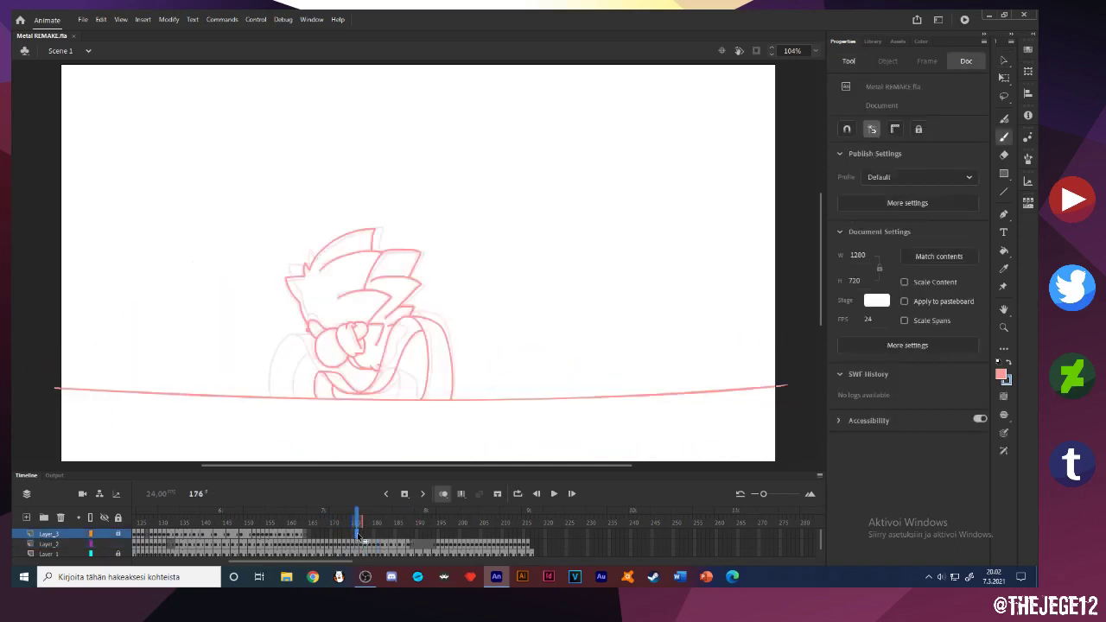
{"action": "key", "text": "Return"}
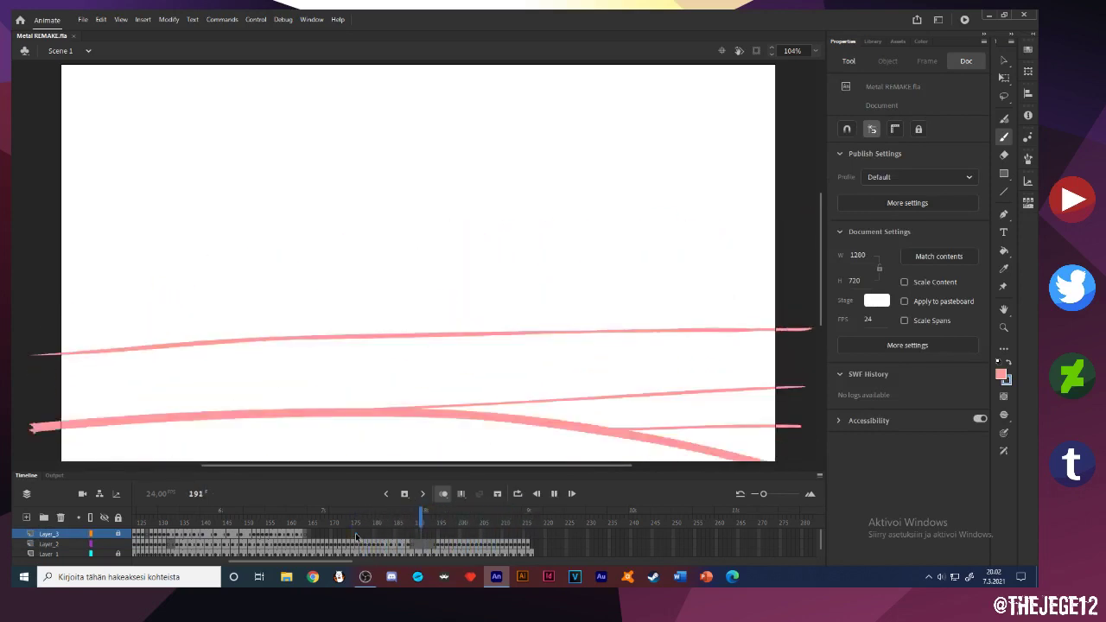
{"action": "key", "text": "Return"}
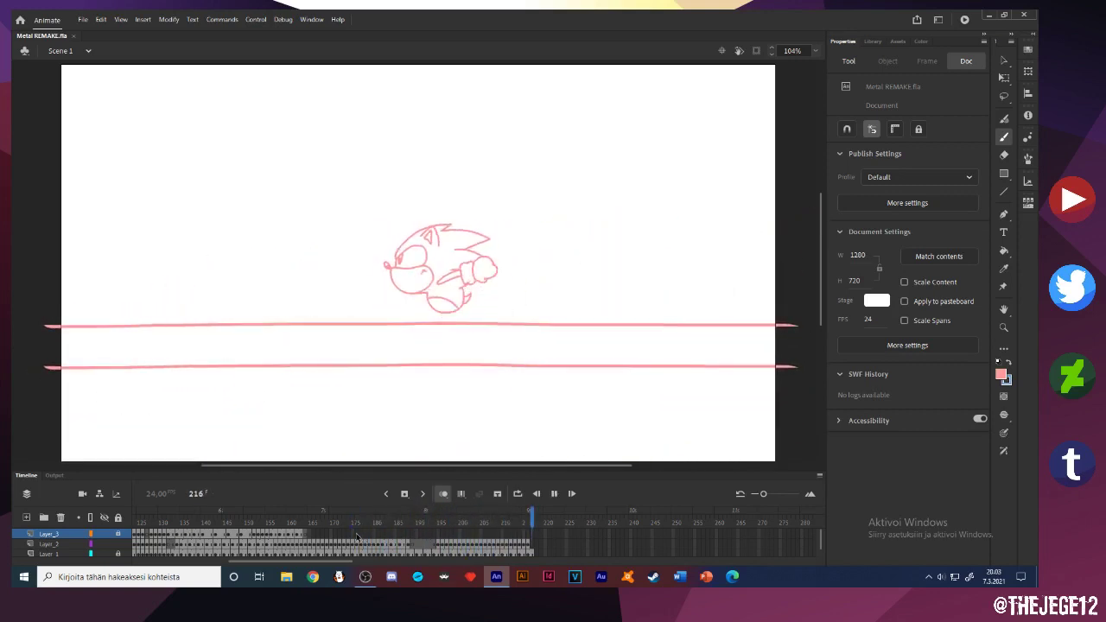
{"action": "key", "text": "Return"}
Toggle Loop Playback and play the whole animation from the beginning
{"action": "left_click", "coordinate": [254, 19]}
{"action": "left_click", "coordinate": [285, 192]}
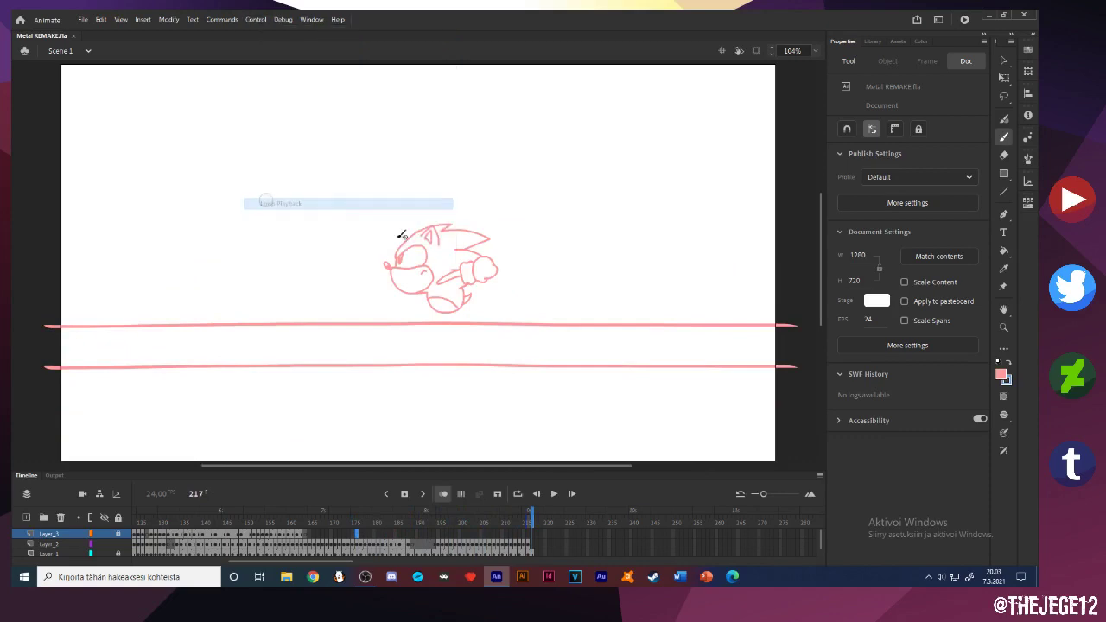
{"action": "key", "text": "Return"}
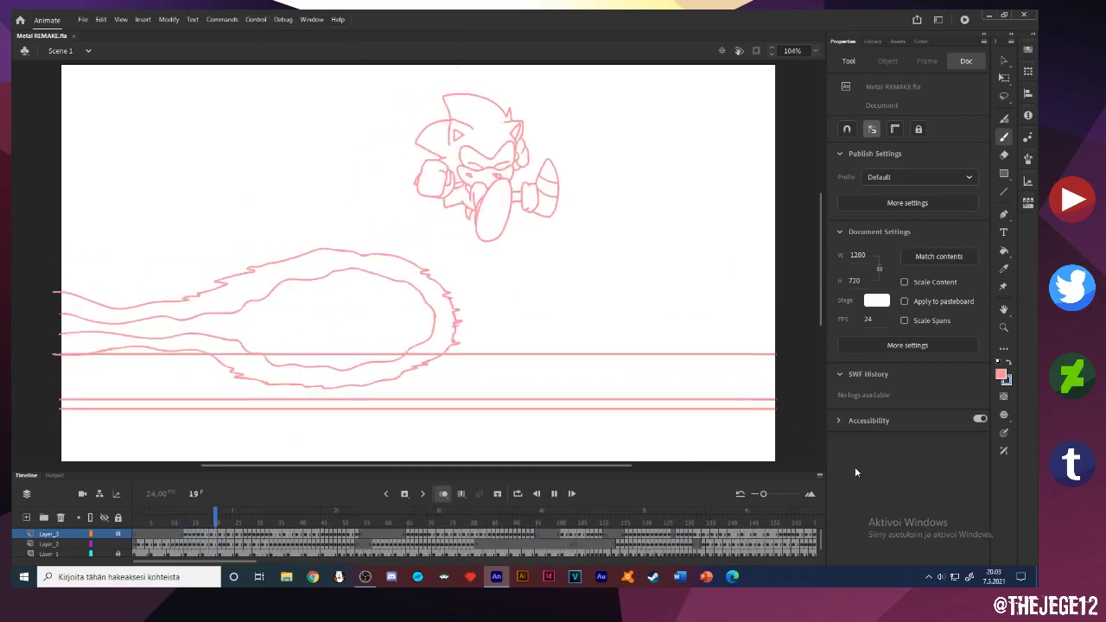